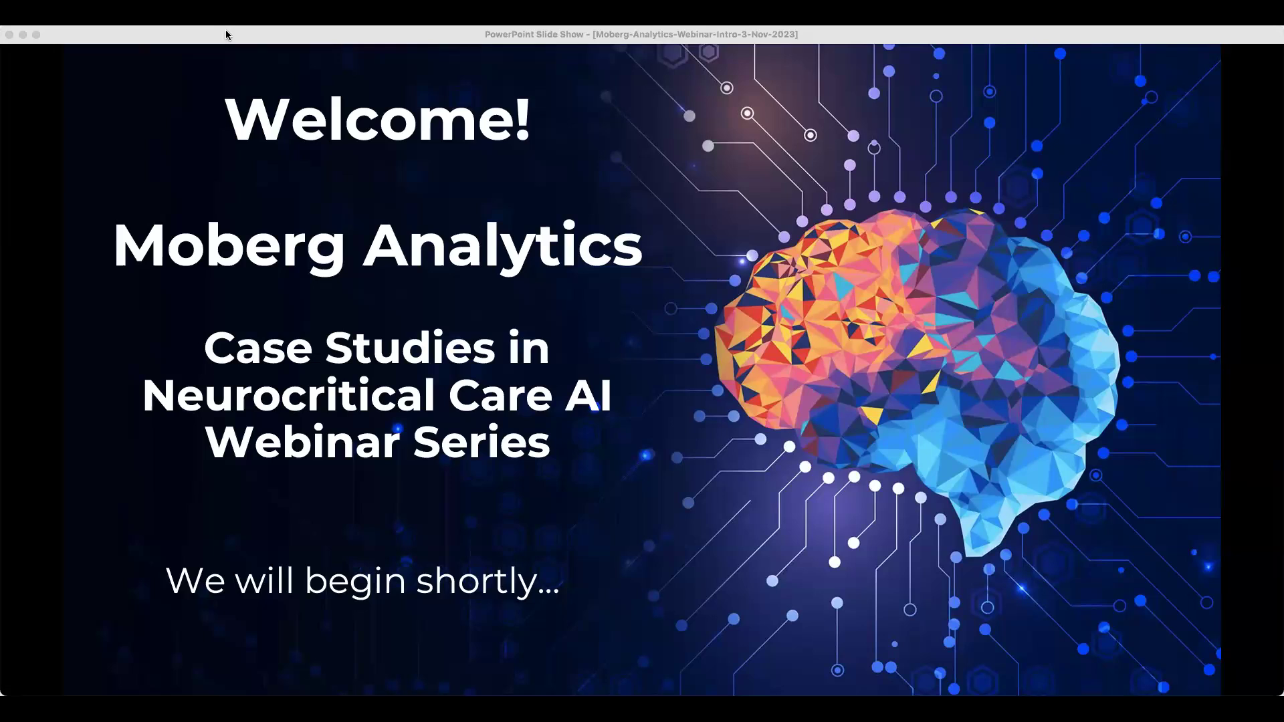
{"action": "left_click", "coordinate": [226, 35]}
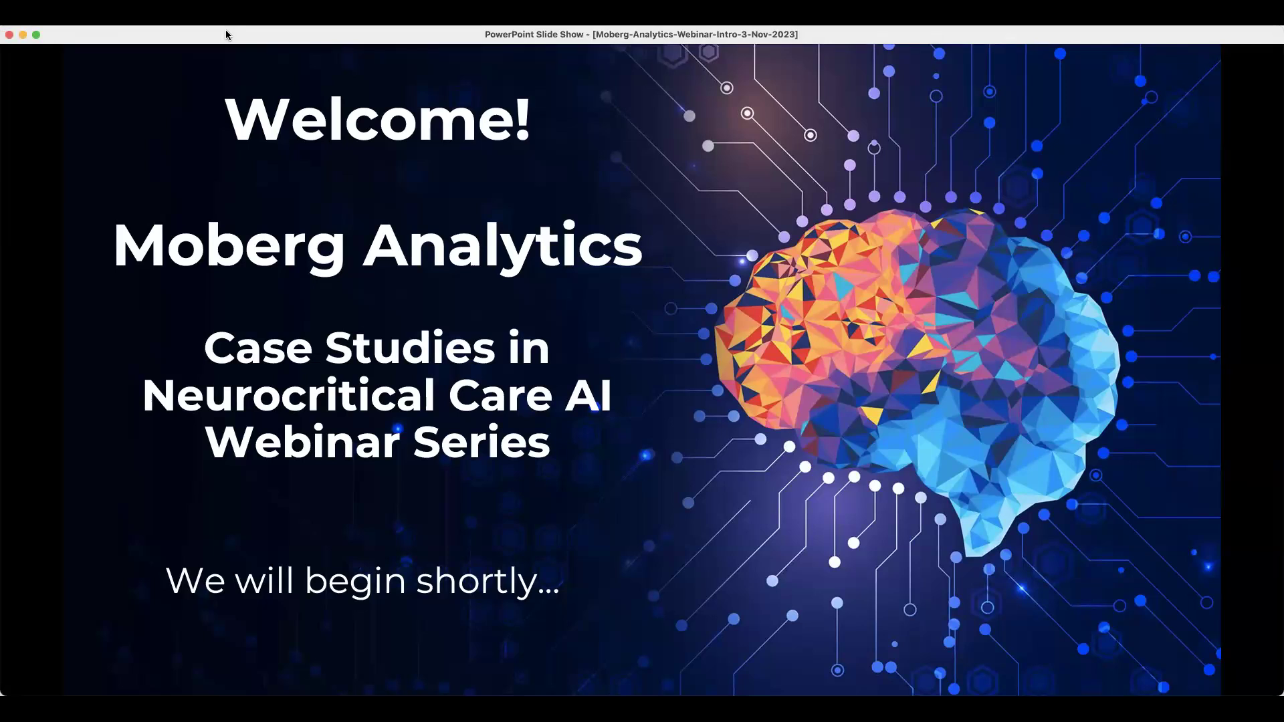
{"action": "key", "text": "Right"}
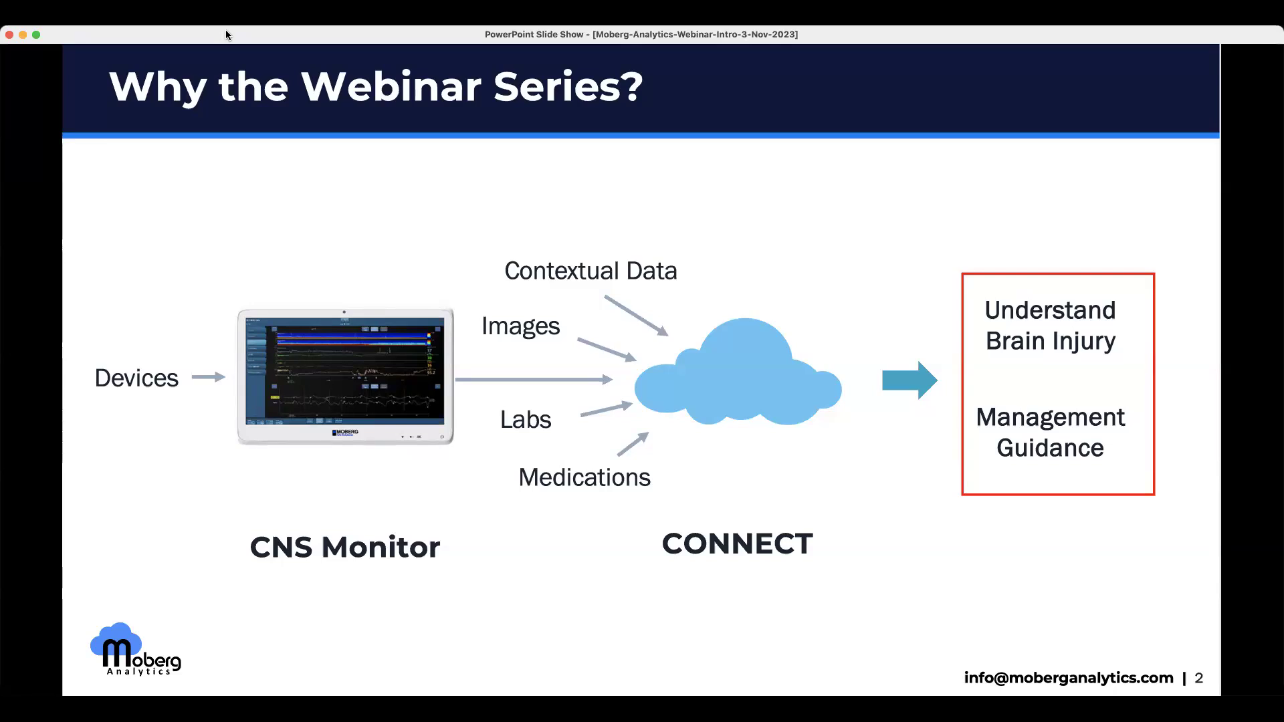
{"action": "key", "text": "Right"}
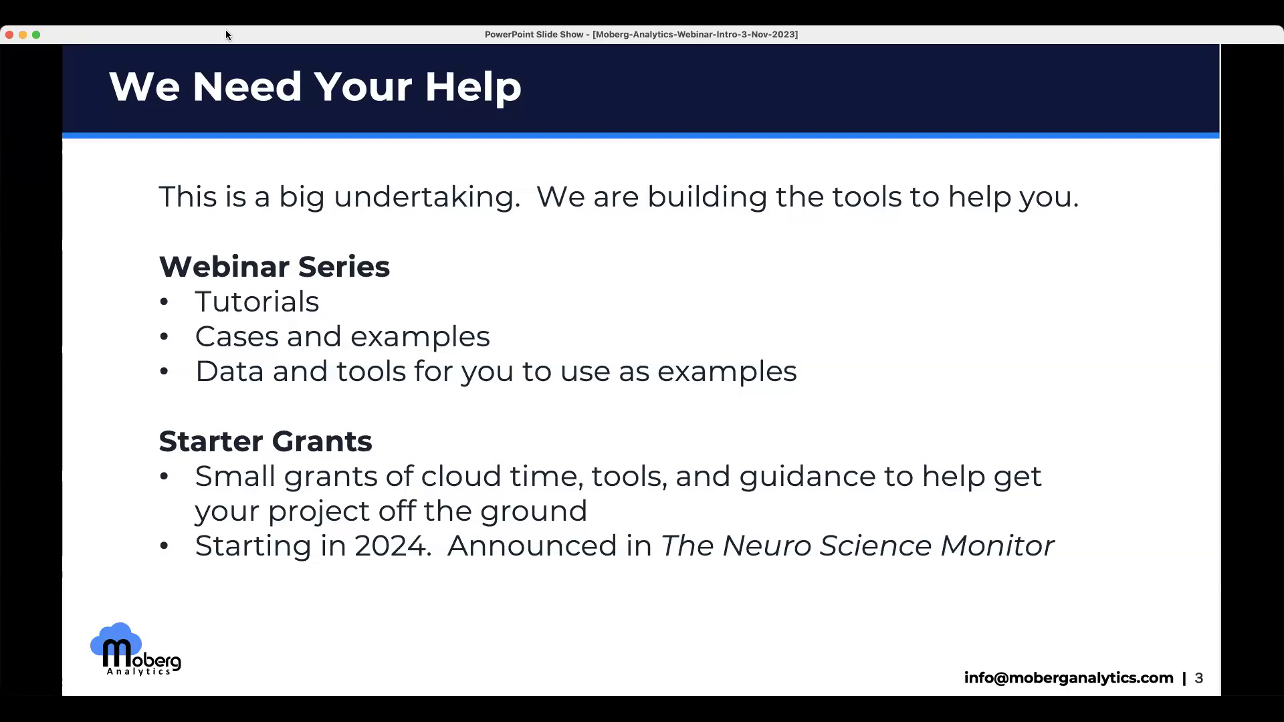
{"action": "key", "text": "Right"}
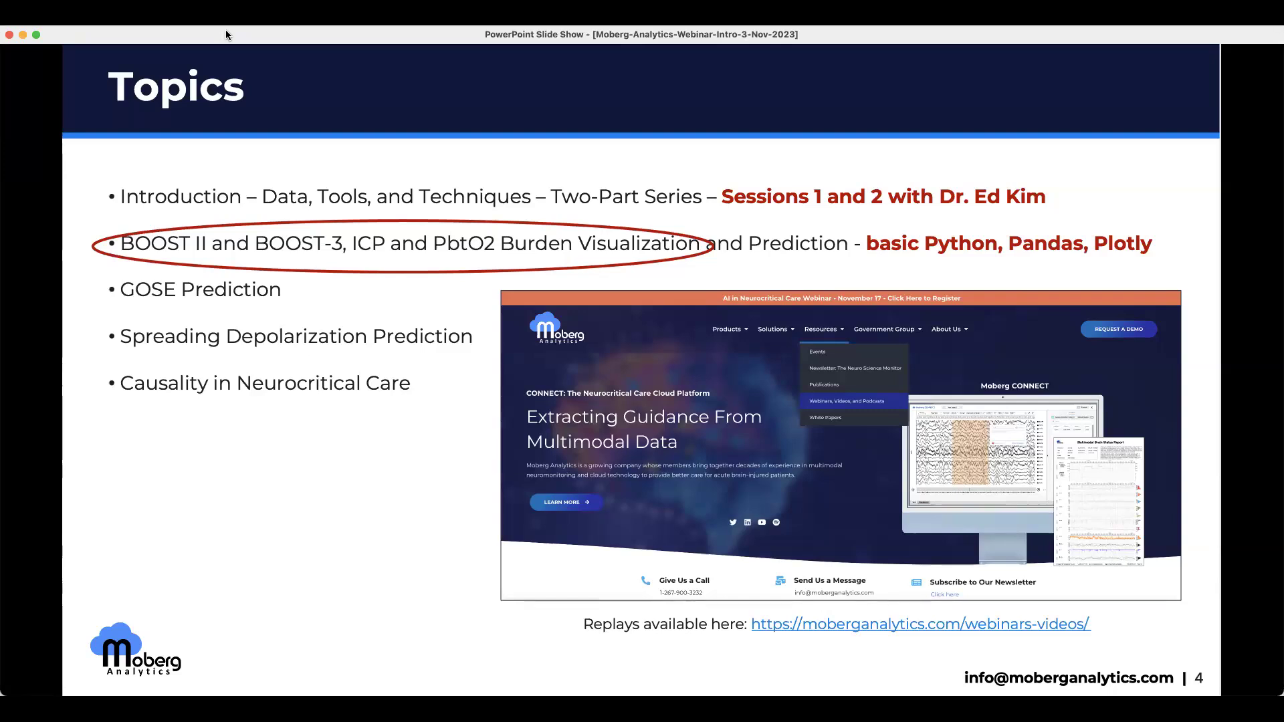
{"action": "key", "text": "Right"}
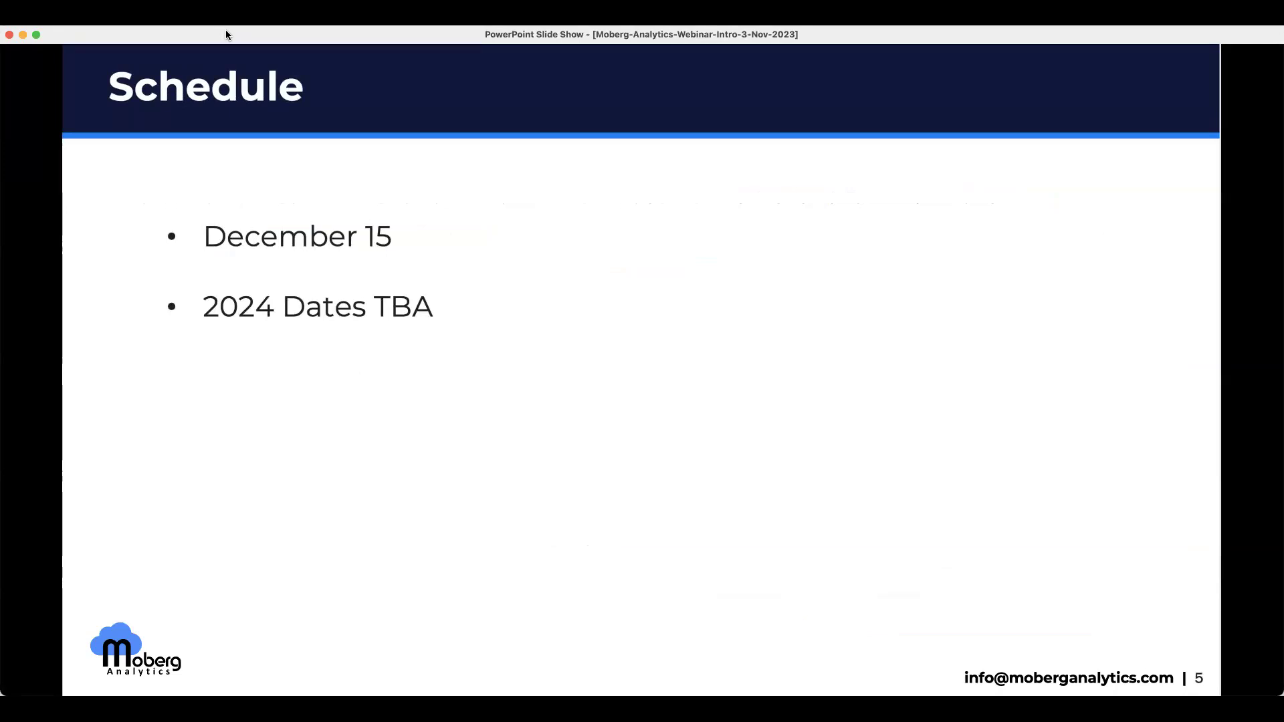
{"action": "key", "text": "Right"}
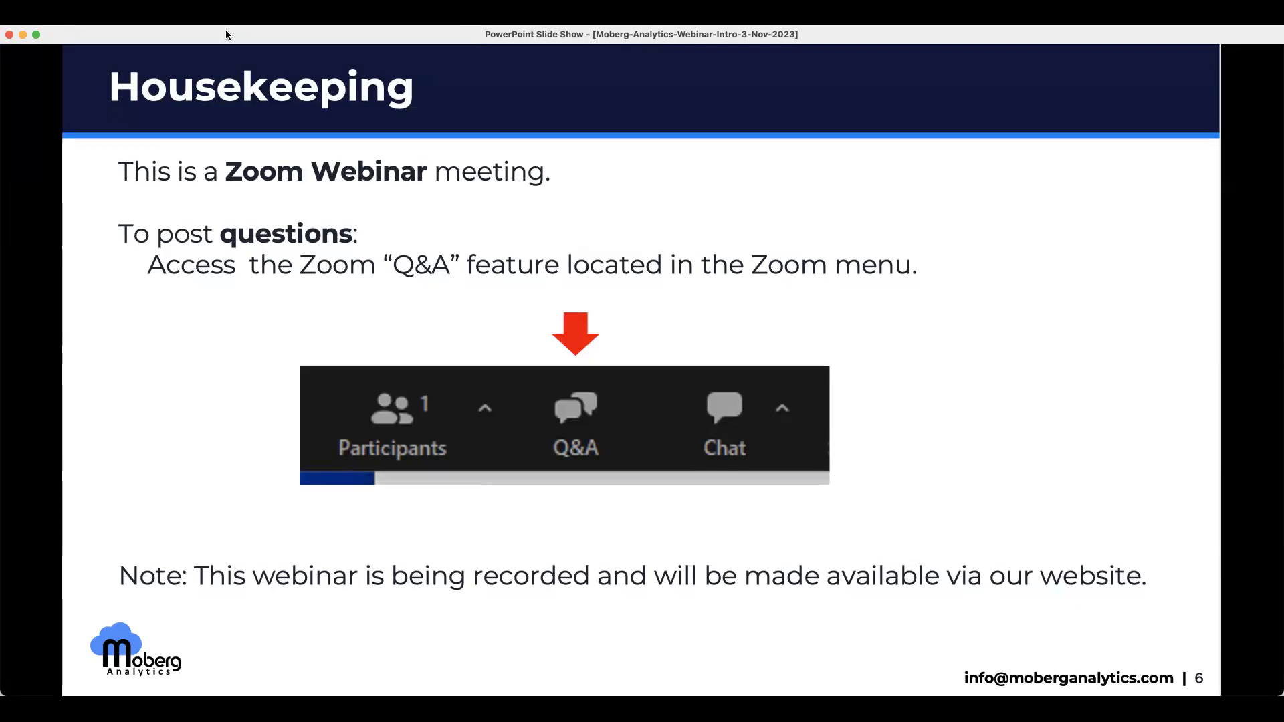
{"action": "key", "text": "Right"}
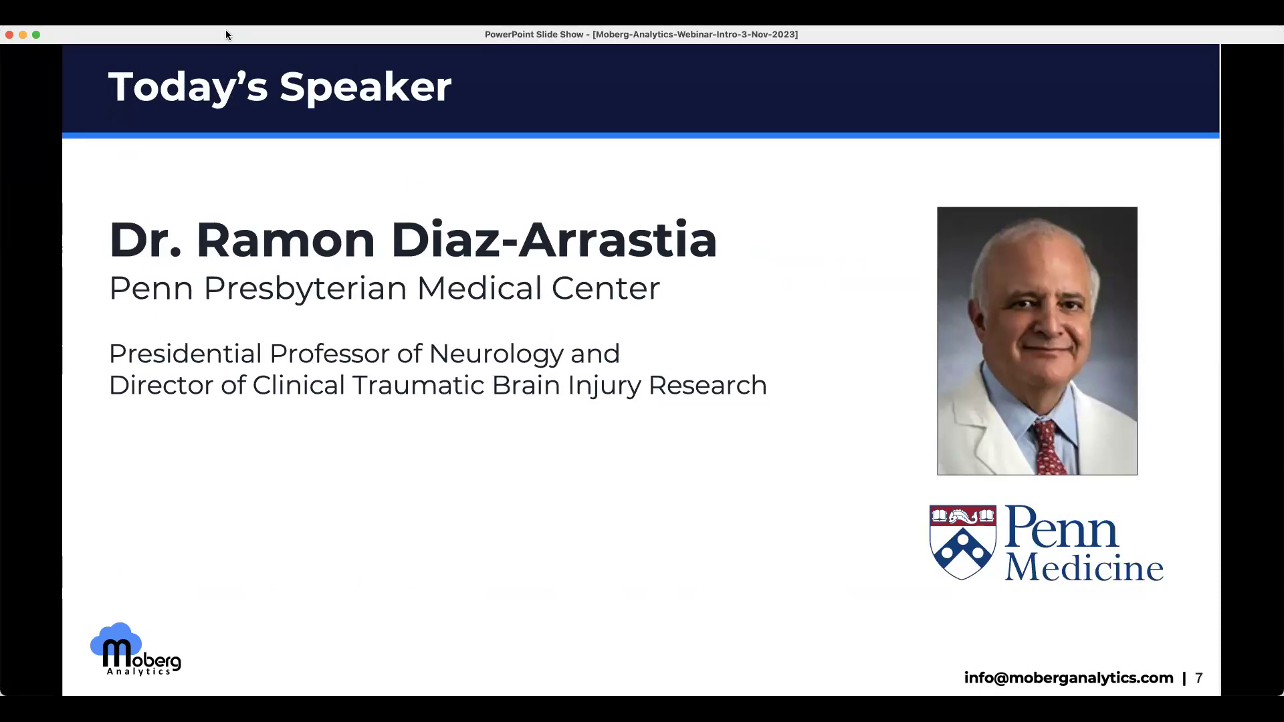
{"action": "key", "text": "Right"}
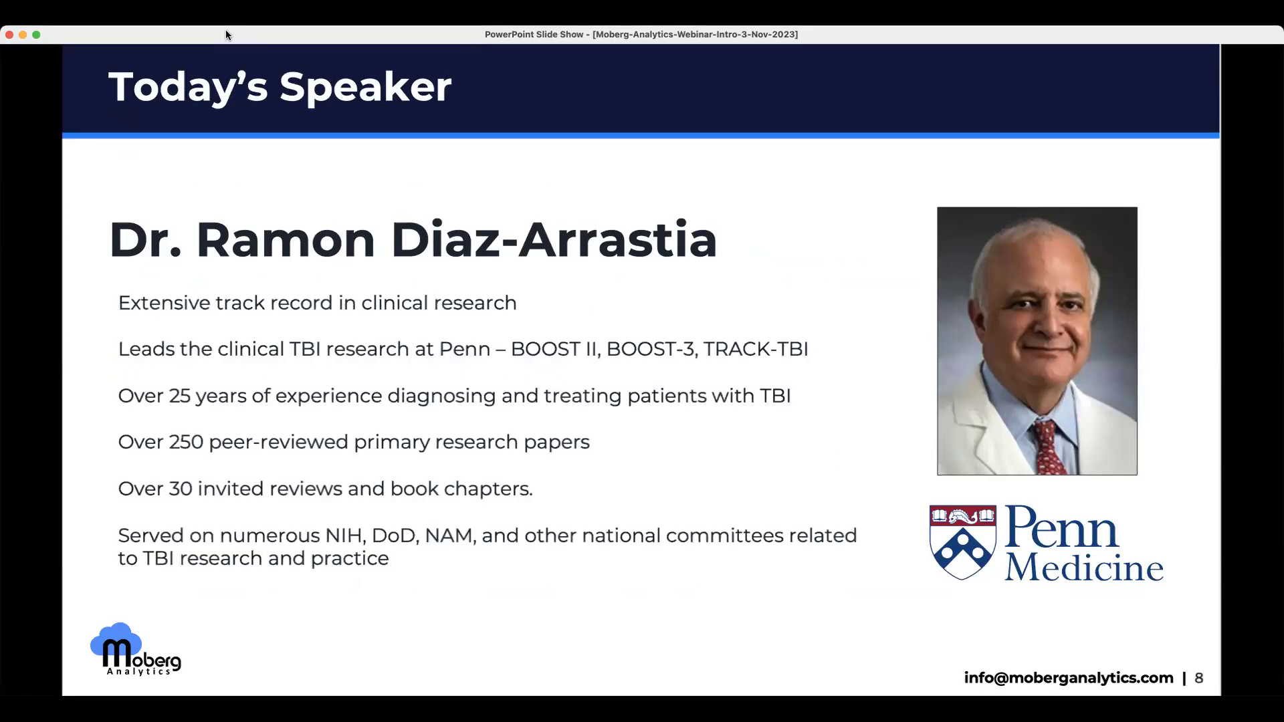
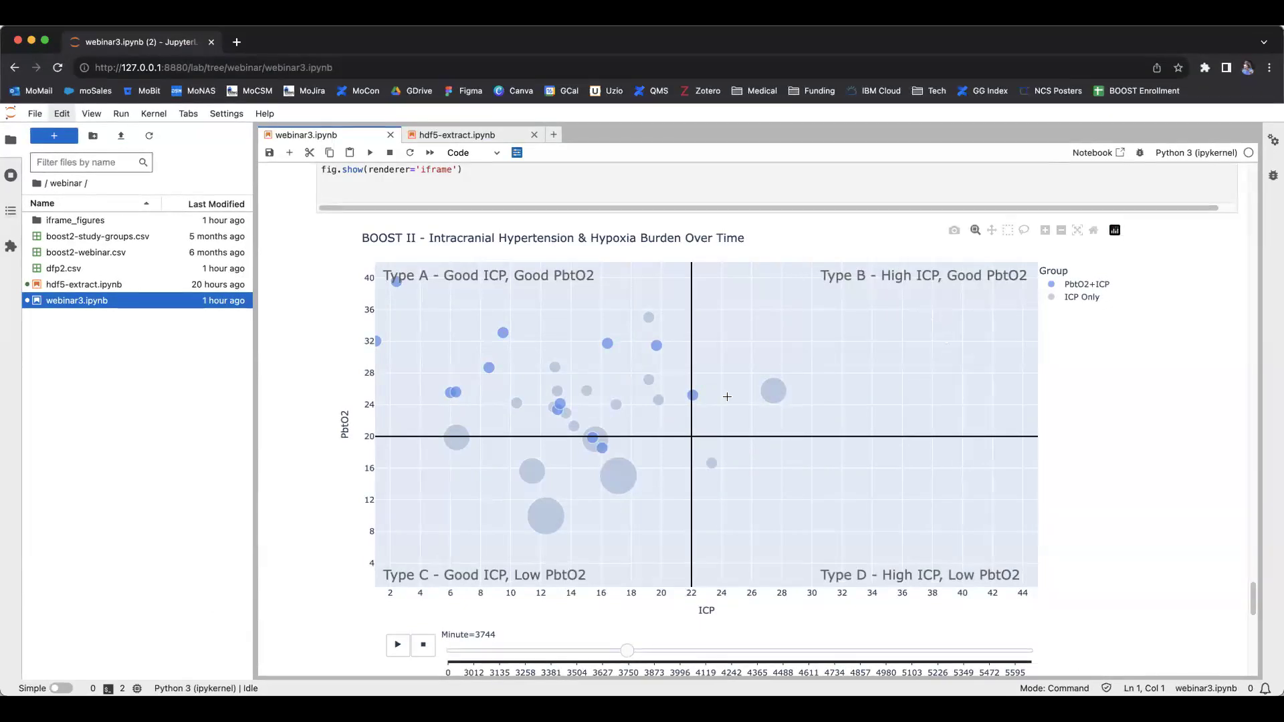
- Play the BOOST II intracranial hypertension and hypoxia burden animation and stop it at about minute 3960
{"action": "mouse_move", "coordinate": [544, 514]}
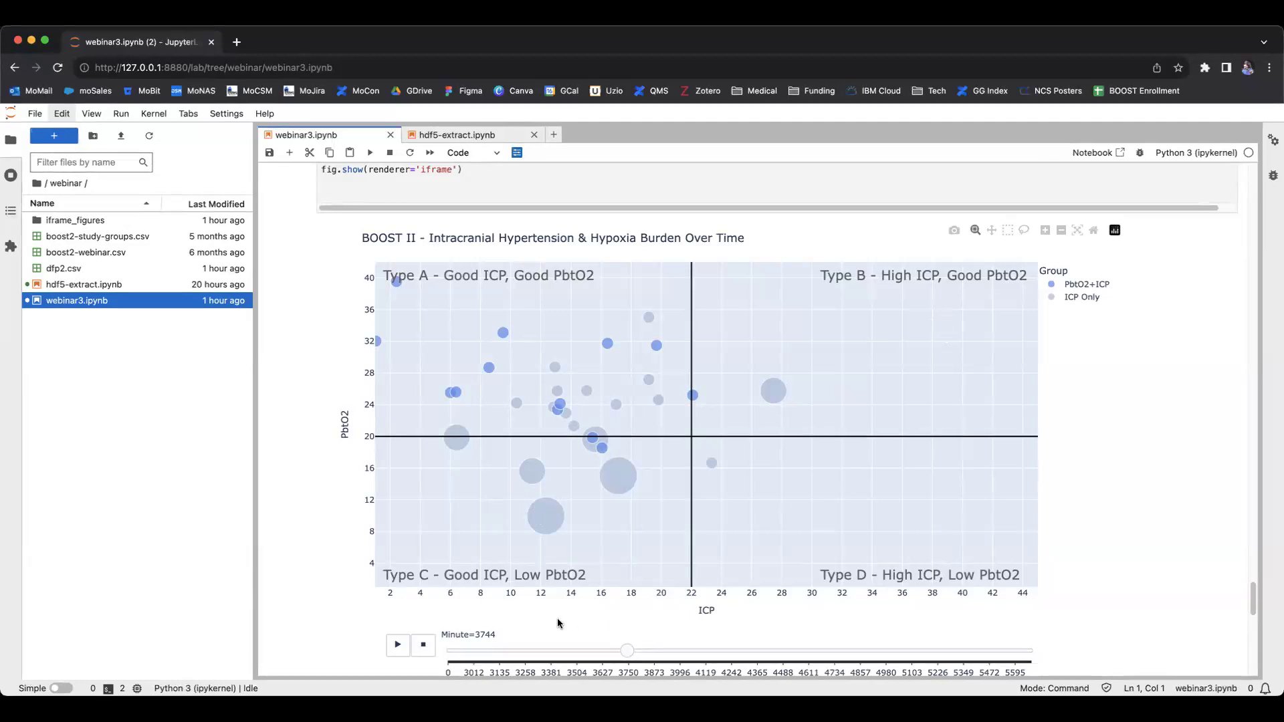
{"action": "left_click", "coordinate": [393, 645]}
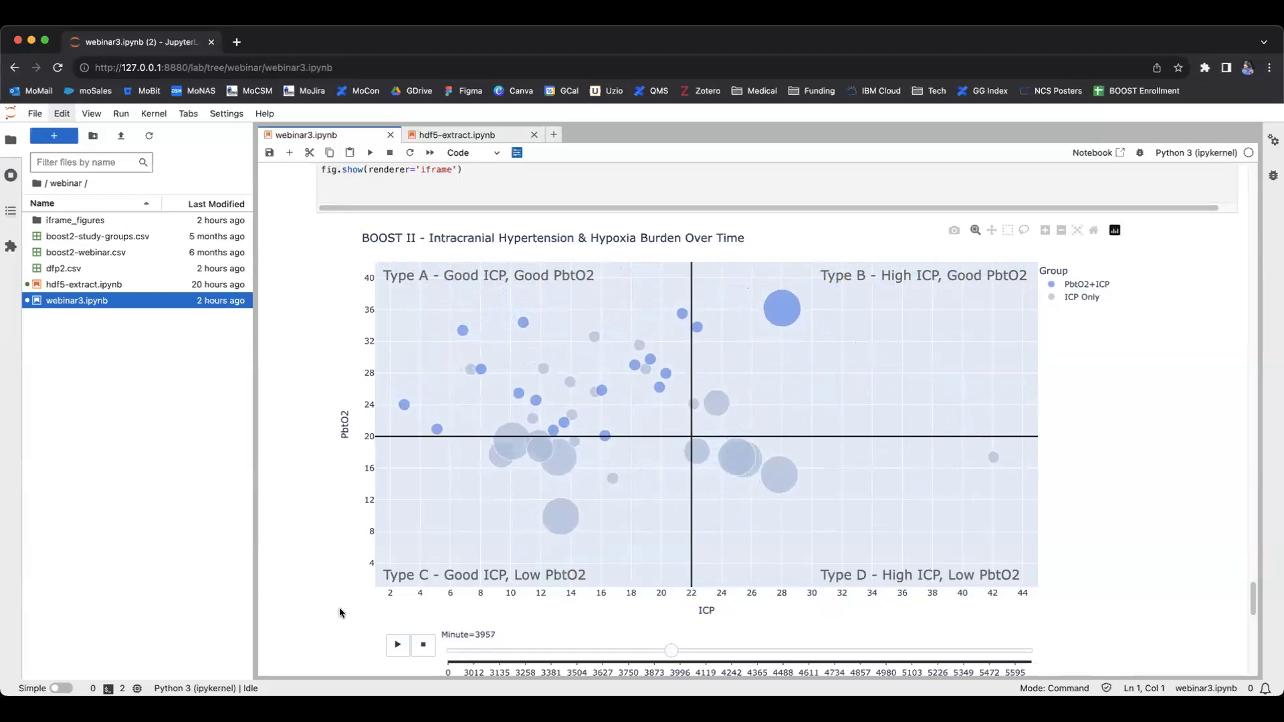
{"action": "left_click", "coordinate": [424, 647]}
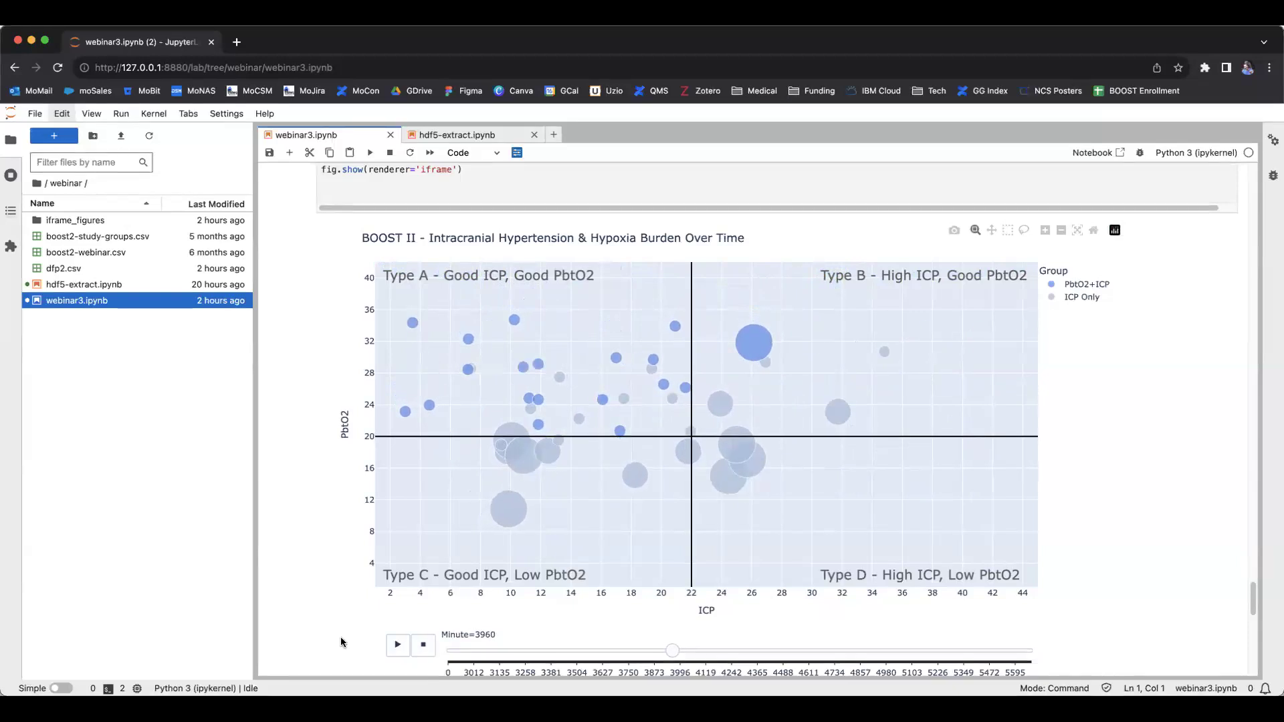
- Switch to the hdf5-extract.ipynb notebook and examine its HDF5 extraction code and the per-patient processing output down to the summary
{"action": "scroll", "coordinate": [340, 636], "scroll_direction": "up", "scroll_amount": 15}
{"action": "scroll", "coordinate": [341, 639], "scroll_direction": "up", "scroll_amount": 20}
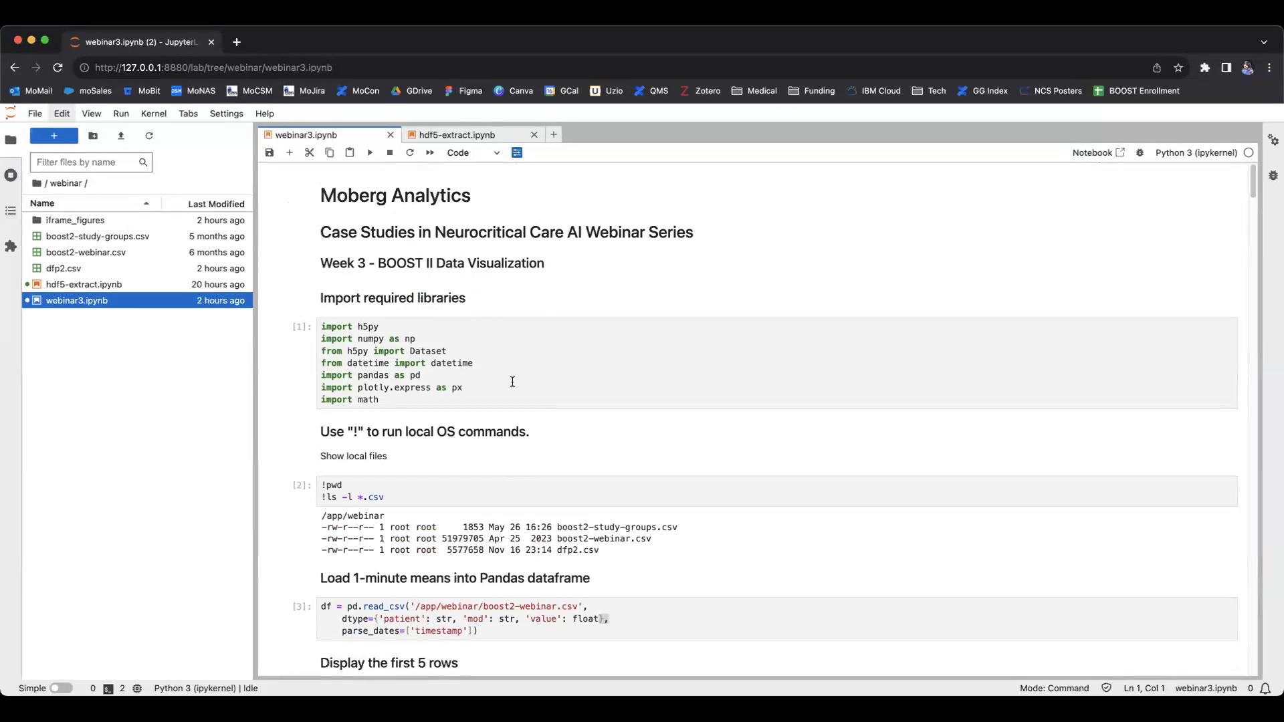
{"action": "left_click", "coordinate": [458, 136]}
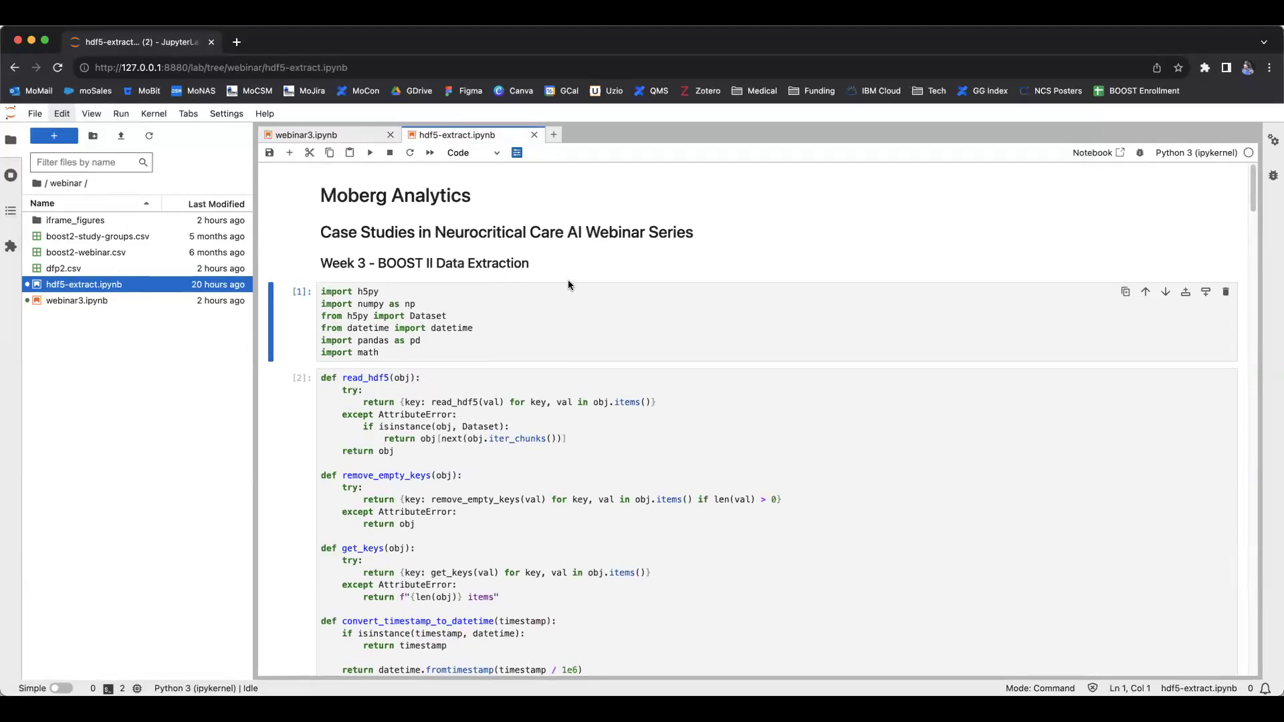
{"action": "scroll", "coordinate": [568, 285], "scroll_direction": "down", "scroll_amount": 15}
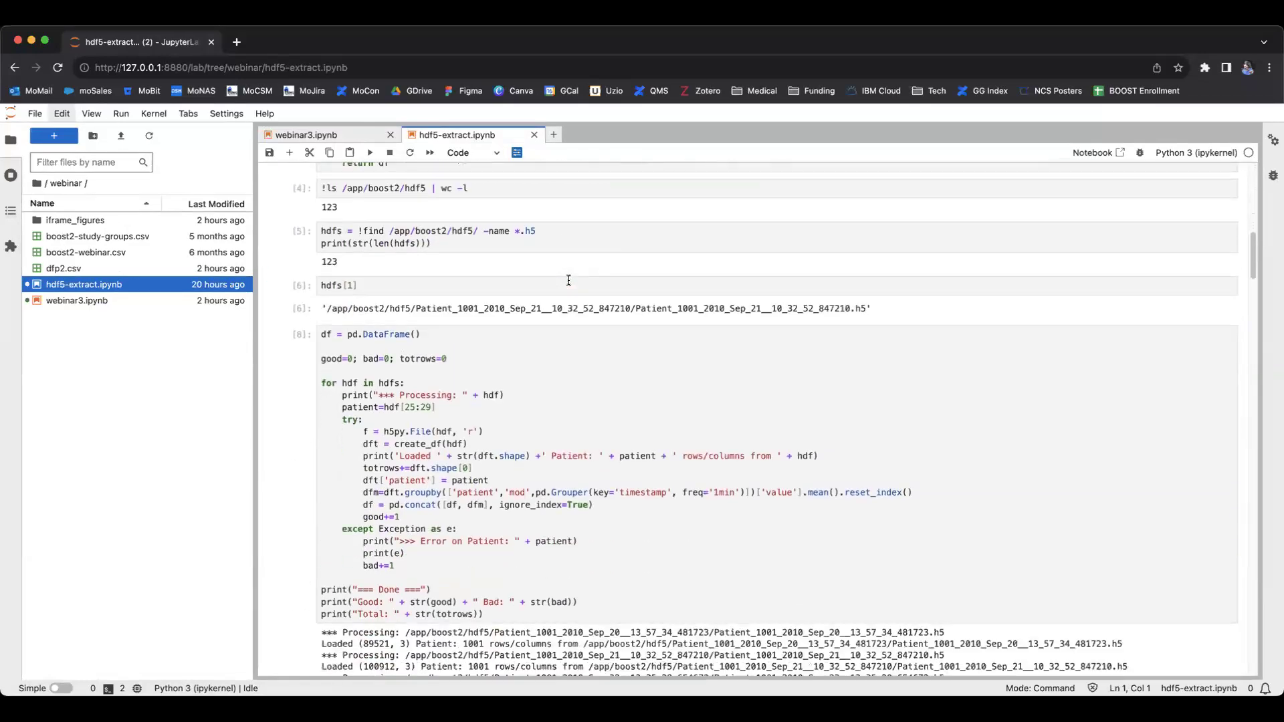
{"action": "scroll", "coordinate": [569, 279], "scroll_direction": "down", "scroll_amount": 5}
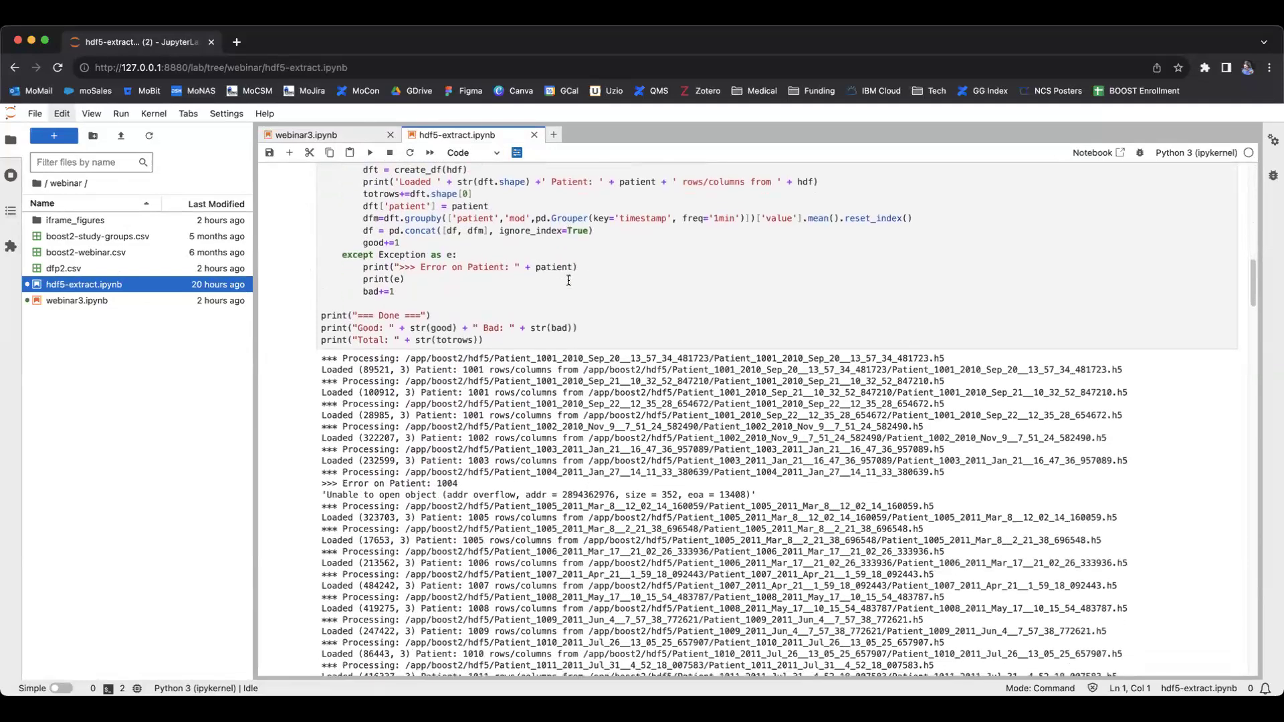
{"action": "scroll", "coordinate": [569, 279], "scroll_direction": "down", "scroll_amount": 3}
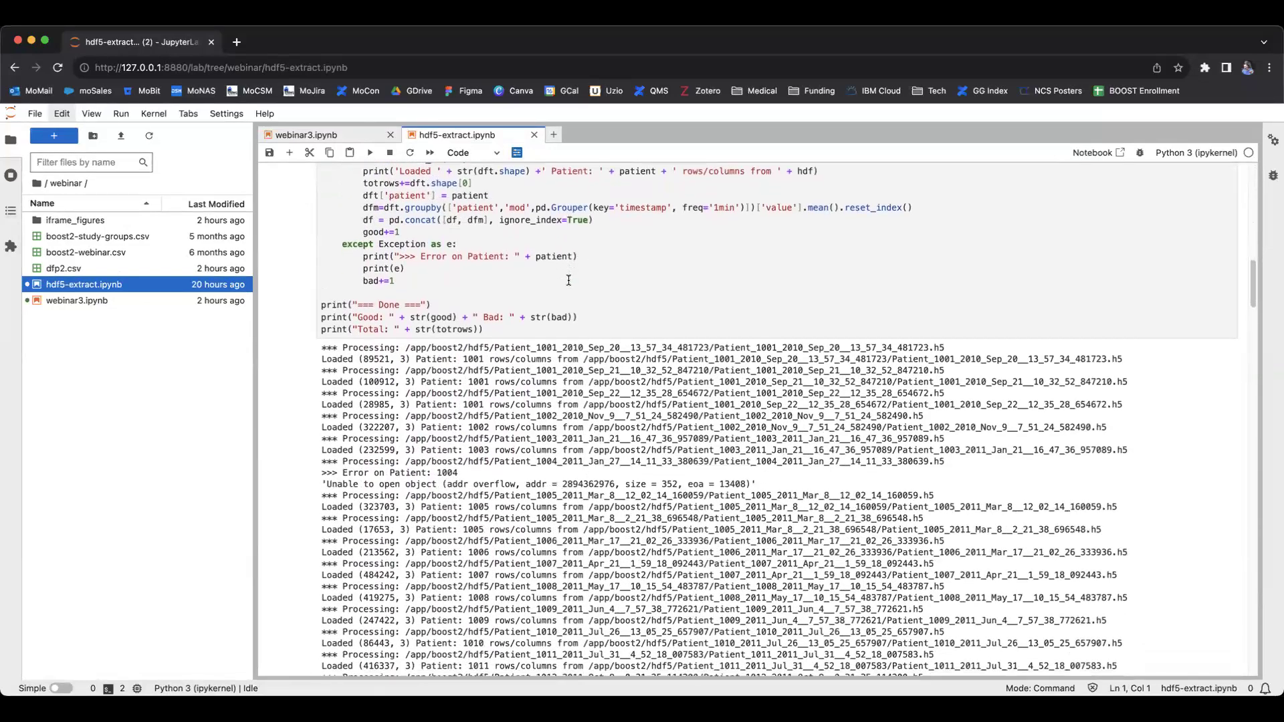
{"action": "scroll", "coordinate": [569, 279], "scroll_direction": "down", "scroll_amount": 1}
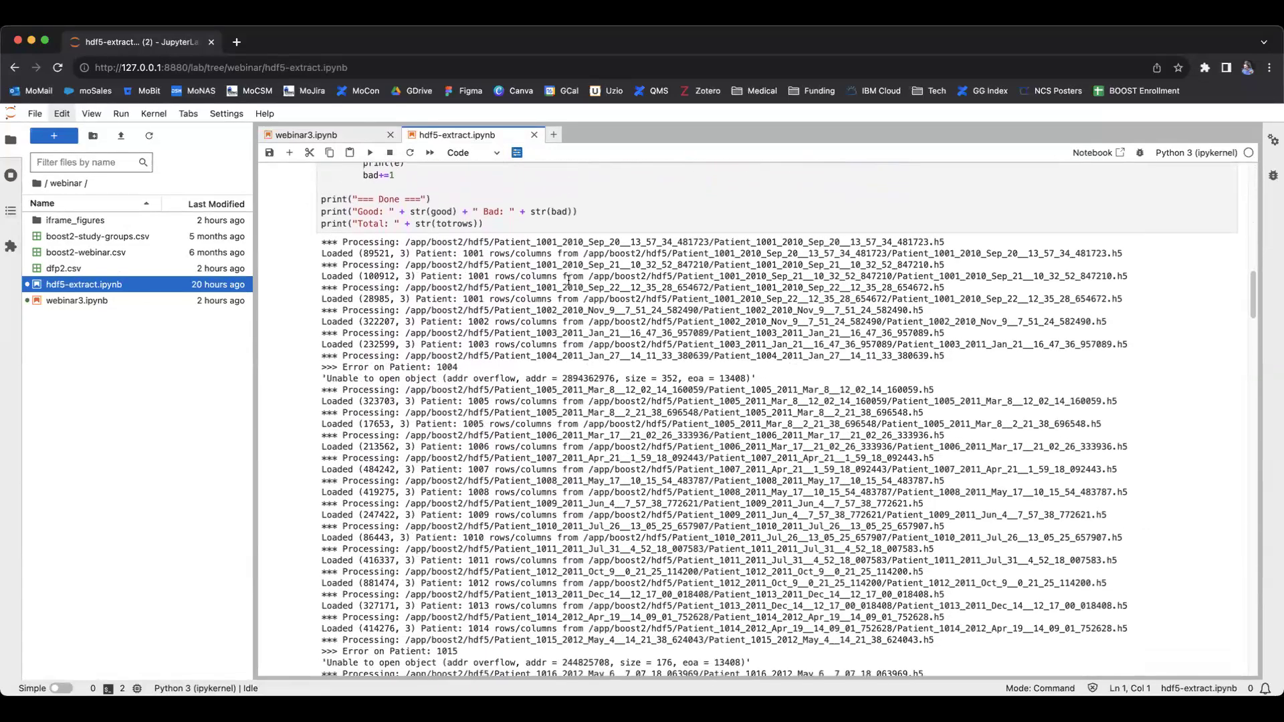
{"action": "scroll", "coordinate": [569, 280], "scroll_direction": "down", "scroll_amount": 6}
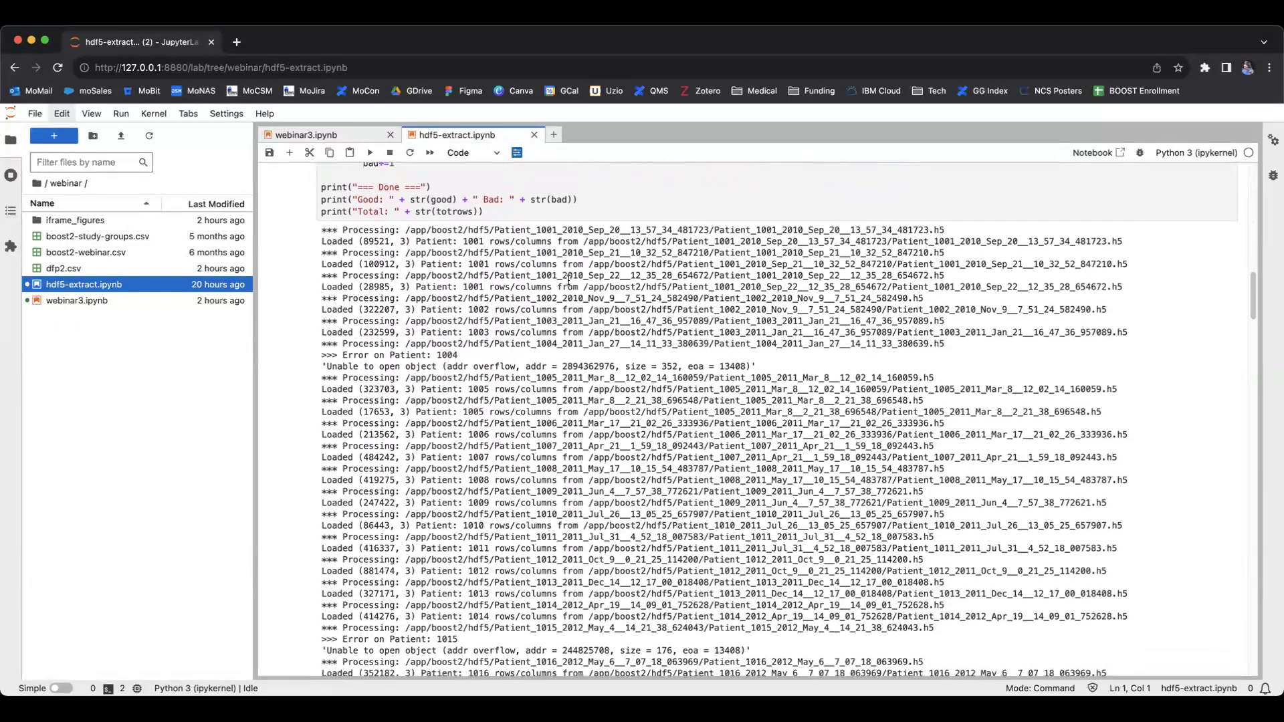
{"action": "scroll", "coordinate": [568, 280], "scroll_direction": "down", "scroll_amount": 11}
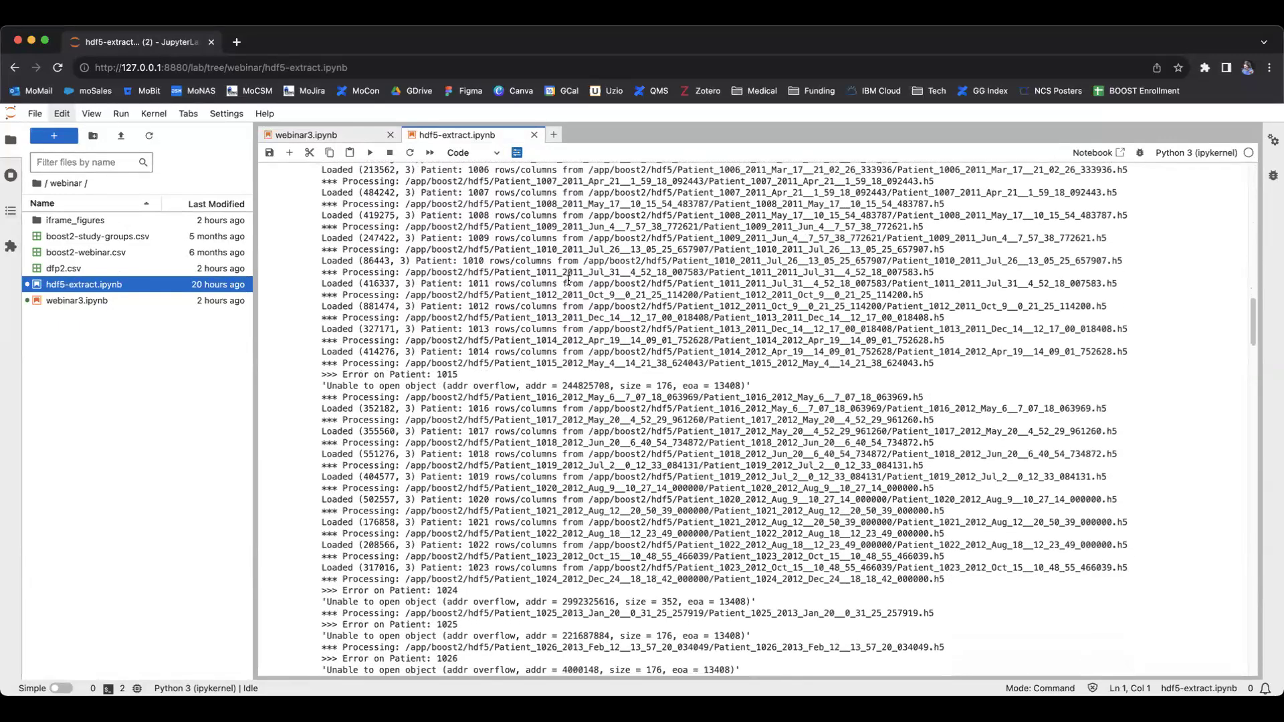
{"action": "scroll", "coordinate": [568, 280], "scroll_direction": "down", "scroll_amount": 4}
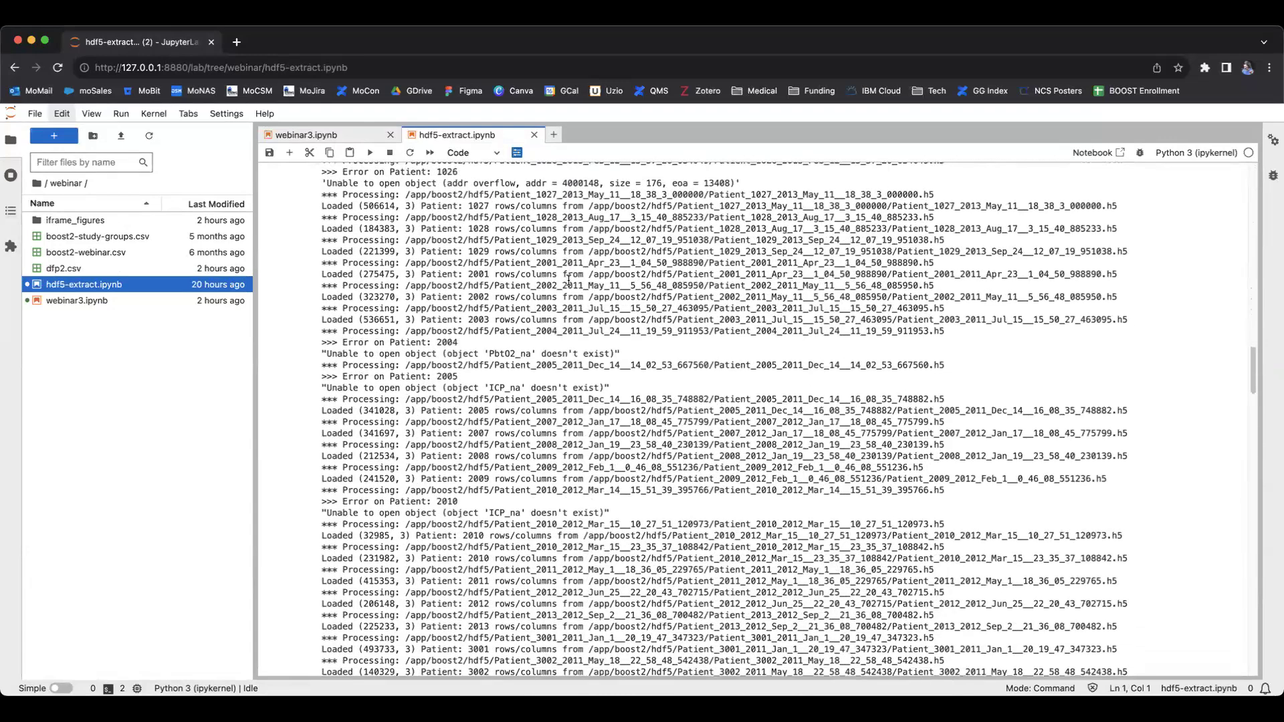
{"action": "scroll", "coordinate": [568, 283], "scroll_direction": "down", "scroll_amount": 20}
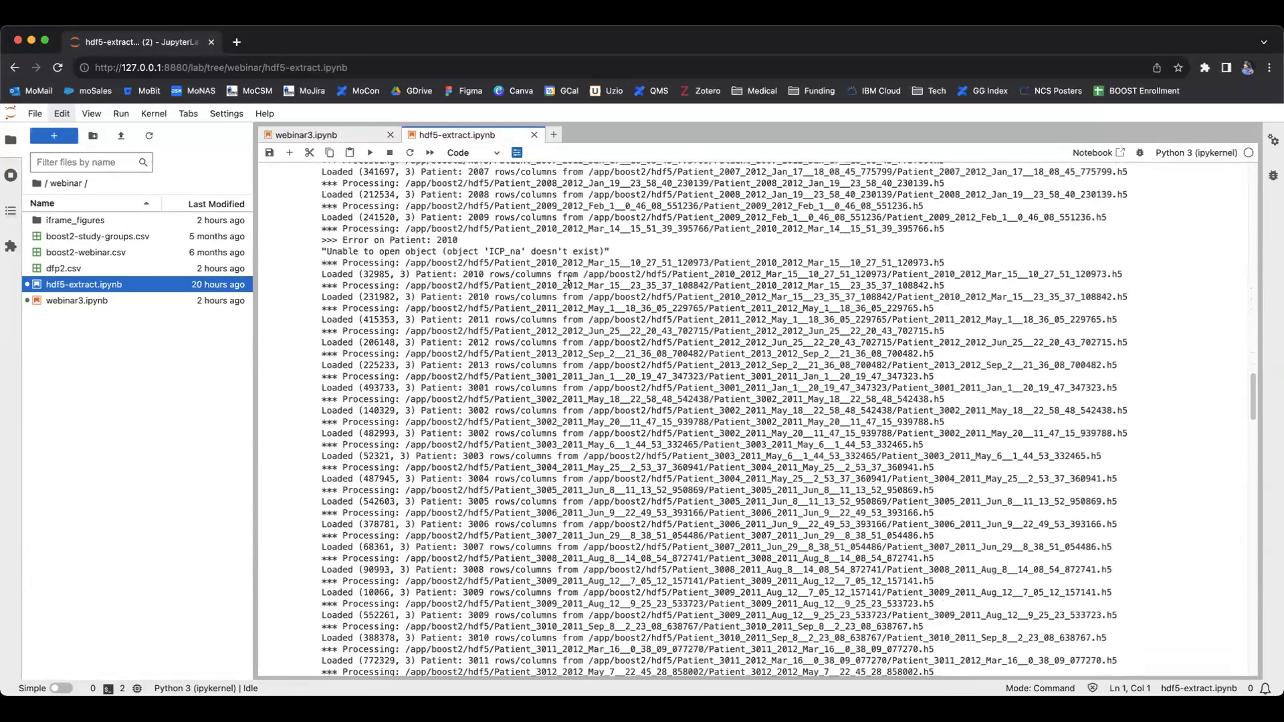
{"action": "scroll", "coordinate": [568, 281], "scroll_direction": "down", "scroll_amount": 20}
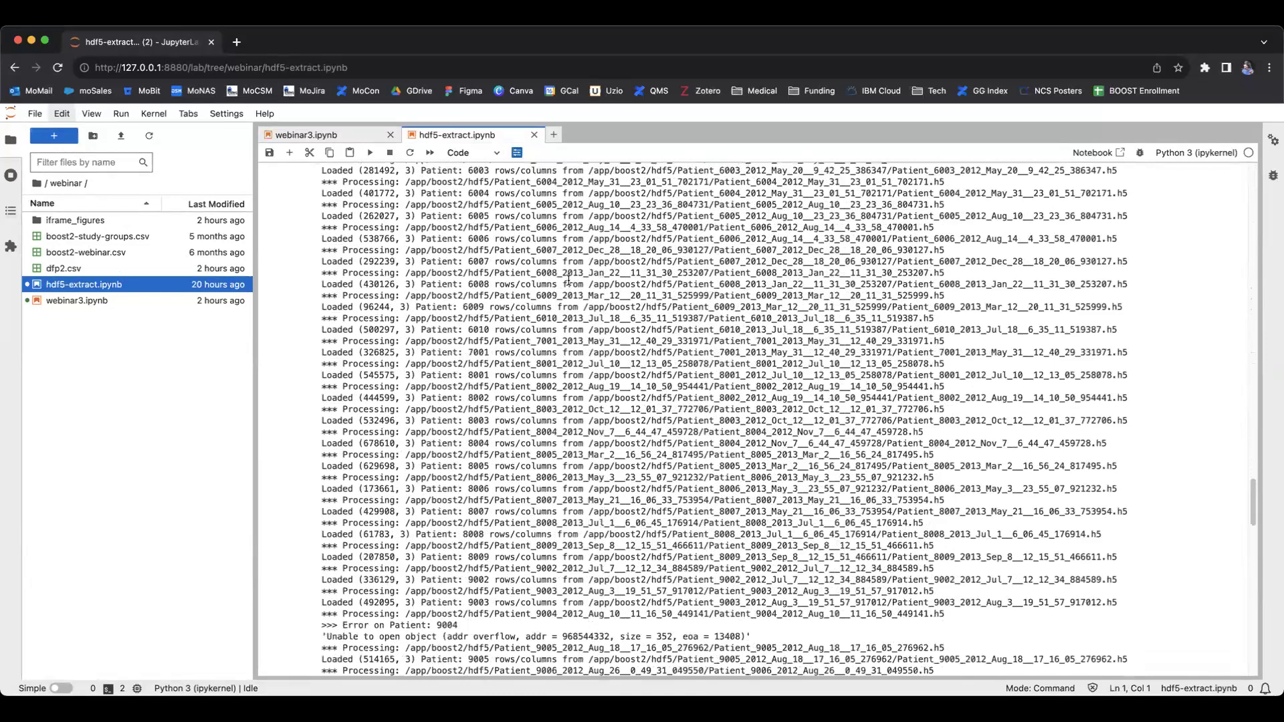
{"action": "scroll", "coordinate": [569, 285], "scroll_direction": "down", "scroll_amount": 1}
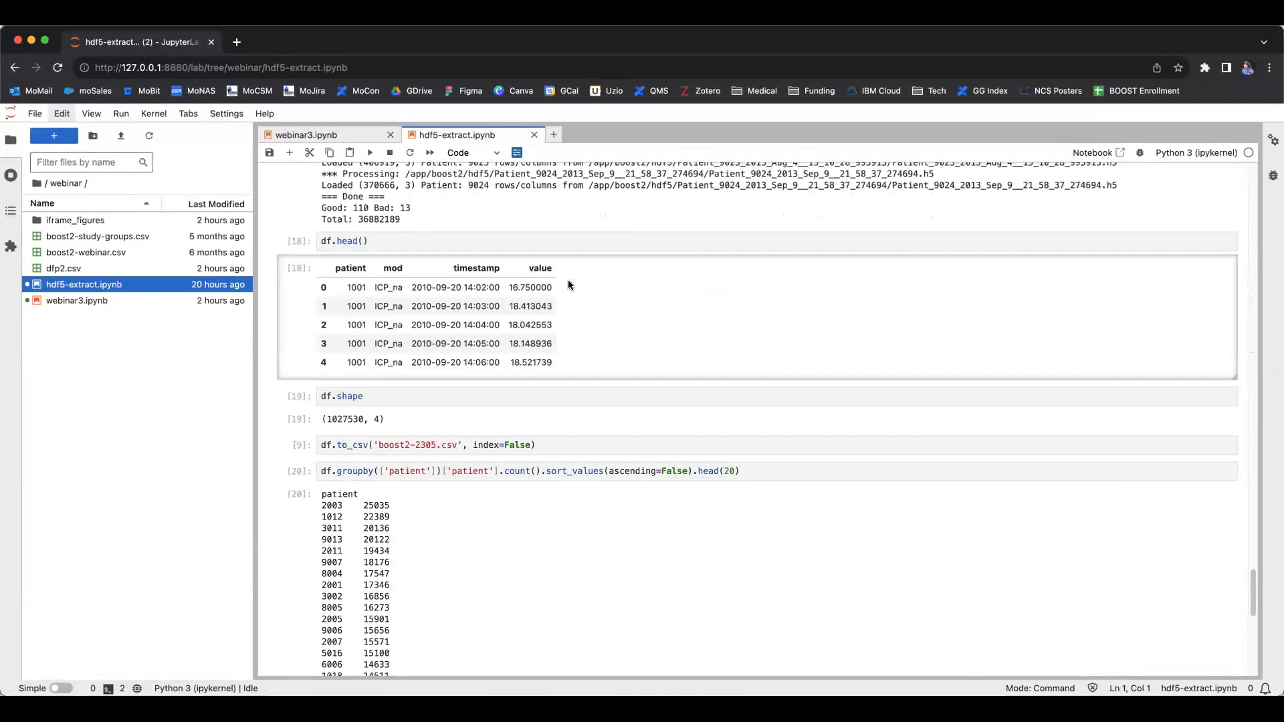
- Highlight the total row count at the end of the extraction loop's output
{"action": "scroll", "coordinate": [568, 285], "scroll_direction": "up", "scroll_amount": 1}
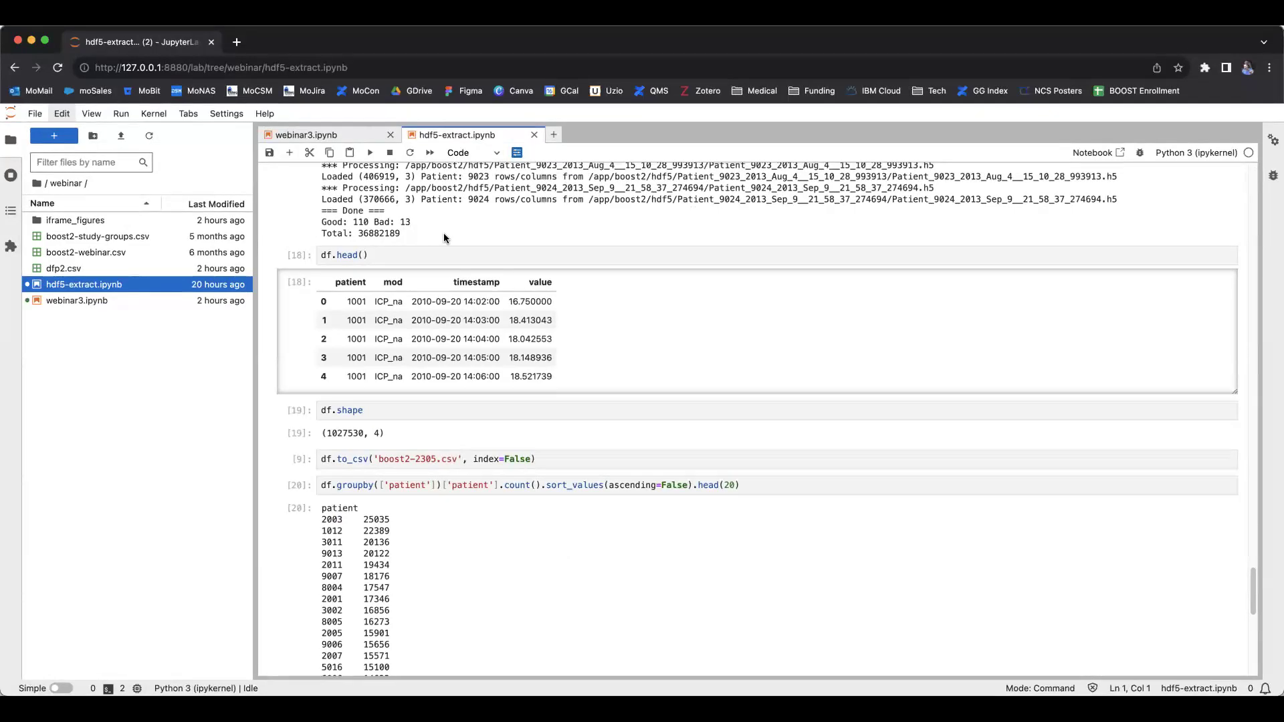
{"action": "scroll", "coordinate": [444, 239], "scroll_direction": "up", "scroll_amount": 1}
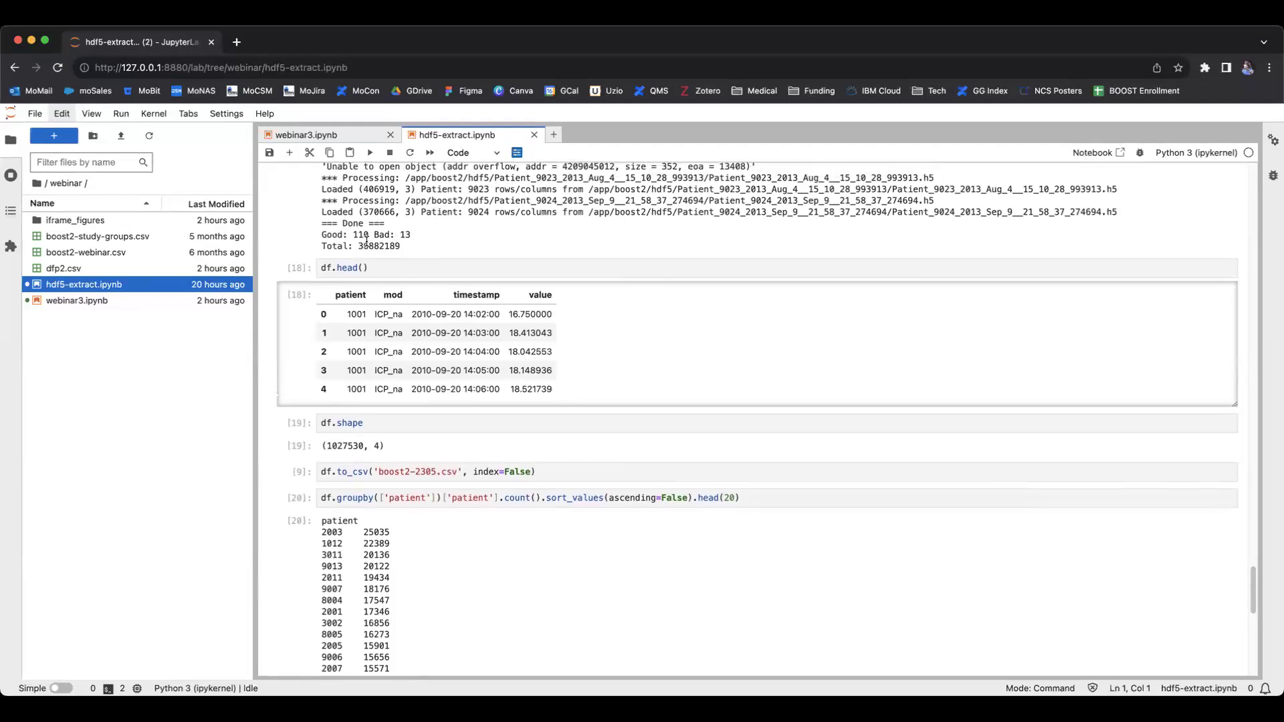
{"action": "left_click_drag", "start_coordinate": [400, 235], "coordinate": [414, 246]}
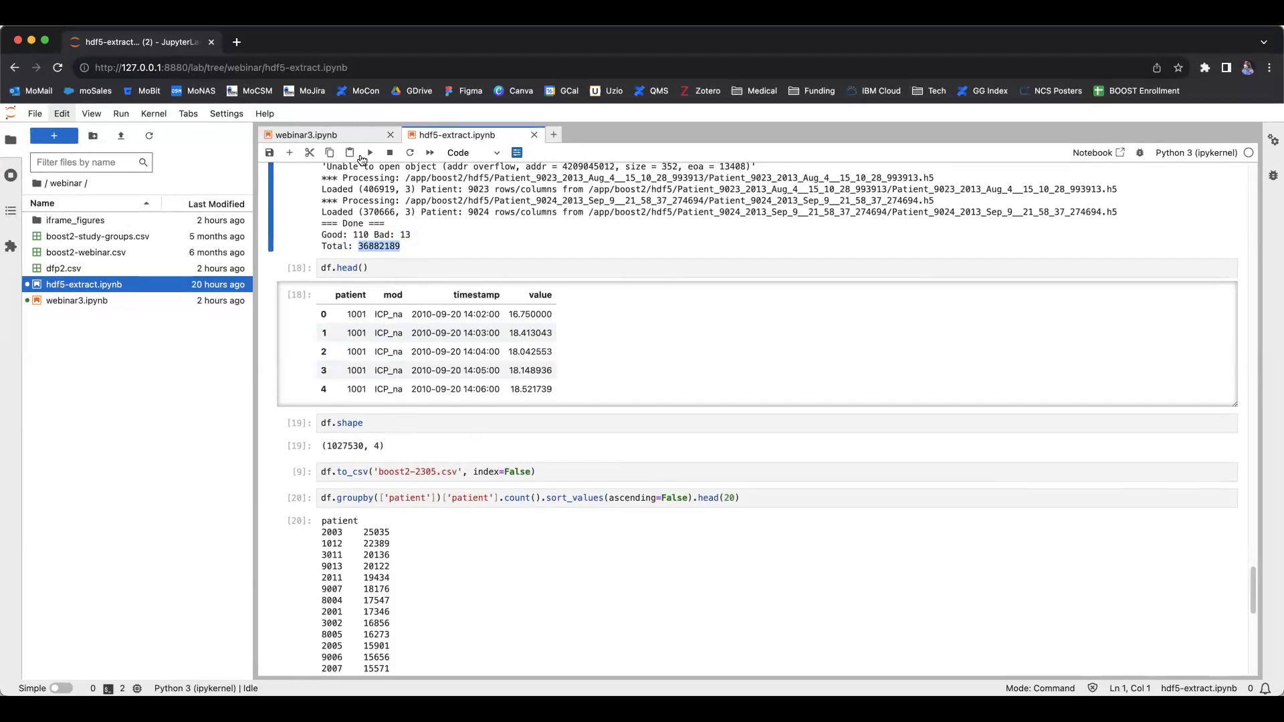
- Return to webinar3.ipynb and examine the library imports, CSV loading, dataframe preview, dimensions, and top 10 element counts by patient ID
{"action": "left_click", "coordinate": [315, 133]}
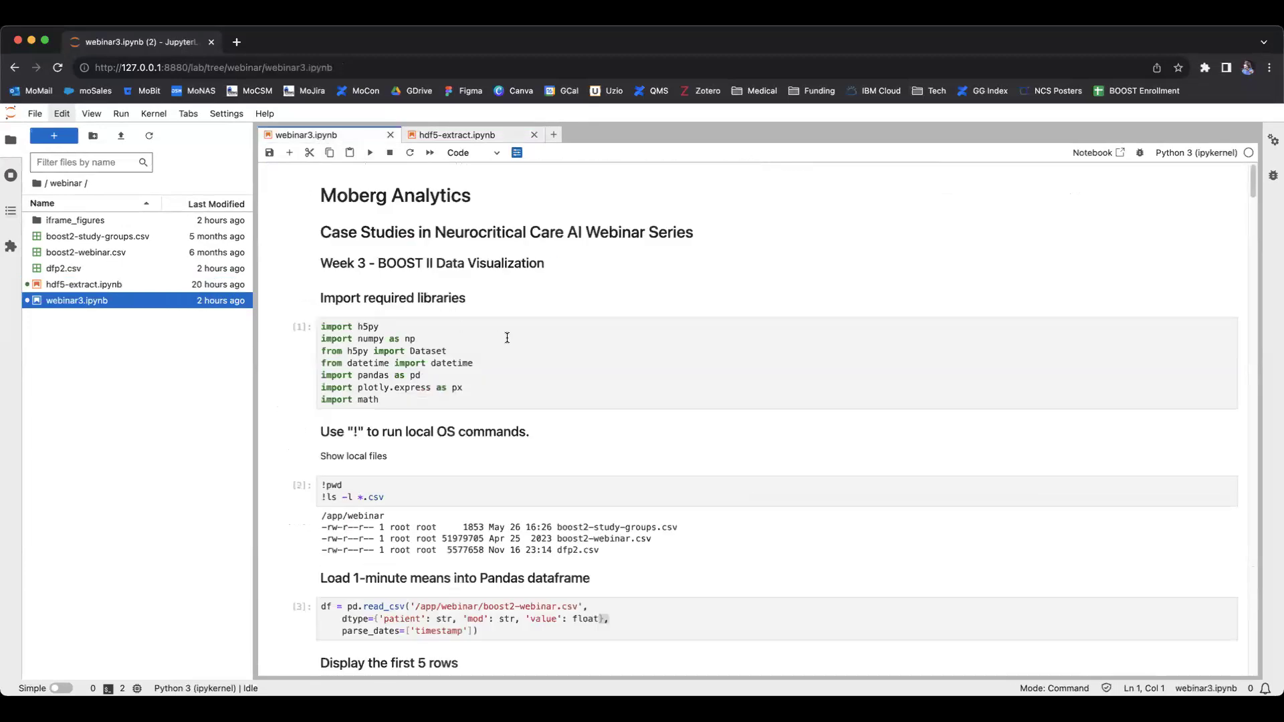
{"action": "scroll", "coordinate": [563, 289], "scroll_direction": "down", "scroll_amount": 2}
{"action": "scroll", "coordinate": [563, 294], "scroll_direction": "down", "scroll_amount": 1}
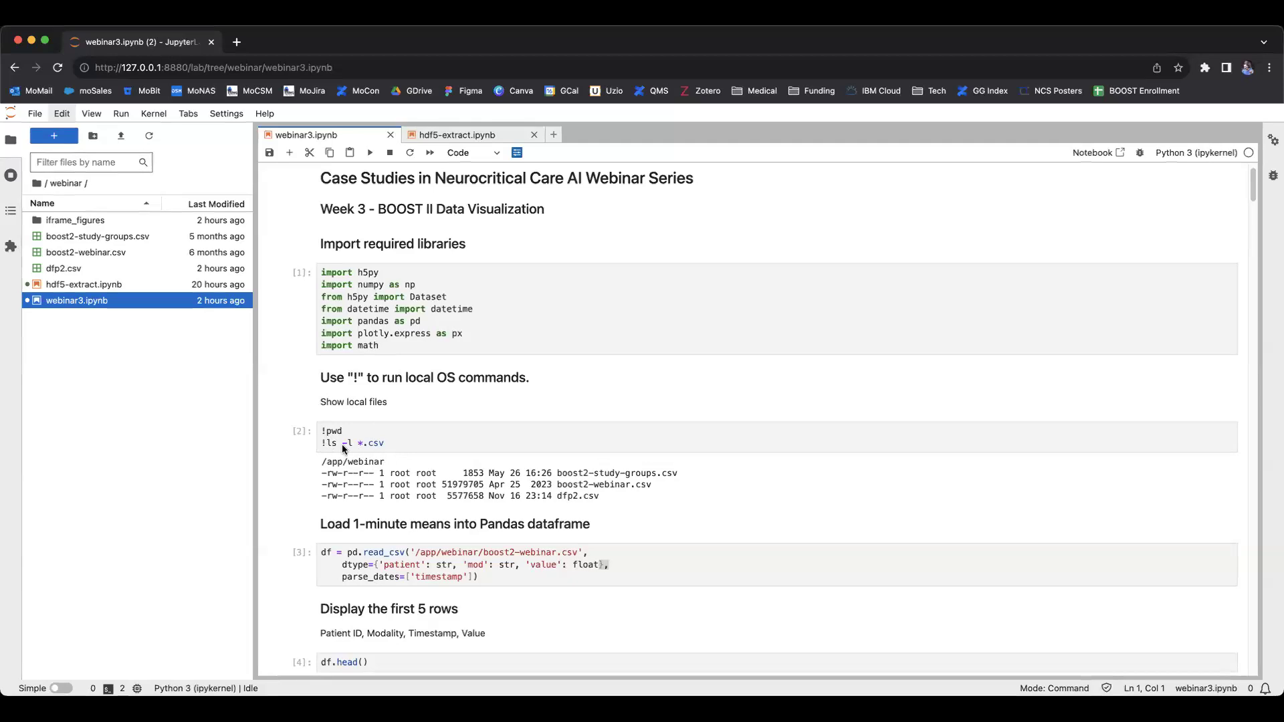
{"action": "scroll", "coordinate": [472, 484], "scroll_direction": "down", "scroll_amount": 1}
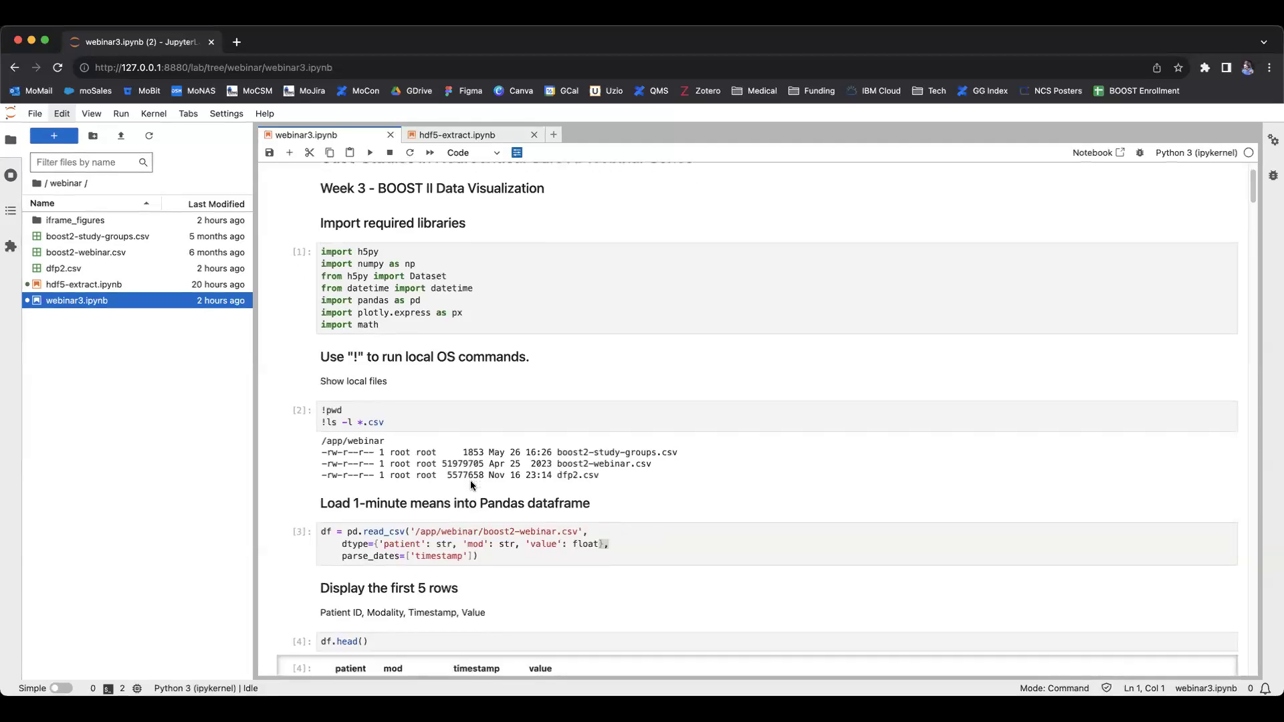
{"action": "scroll", "coordinate": [471, 483], "scroll_direction": "down", "scroll_amount": 5}
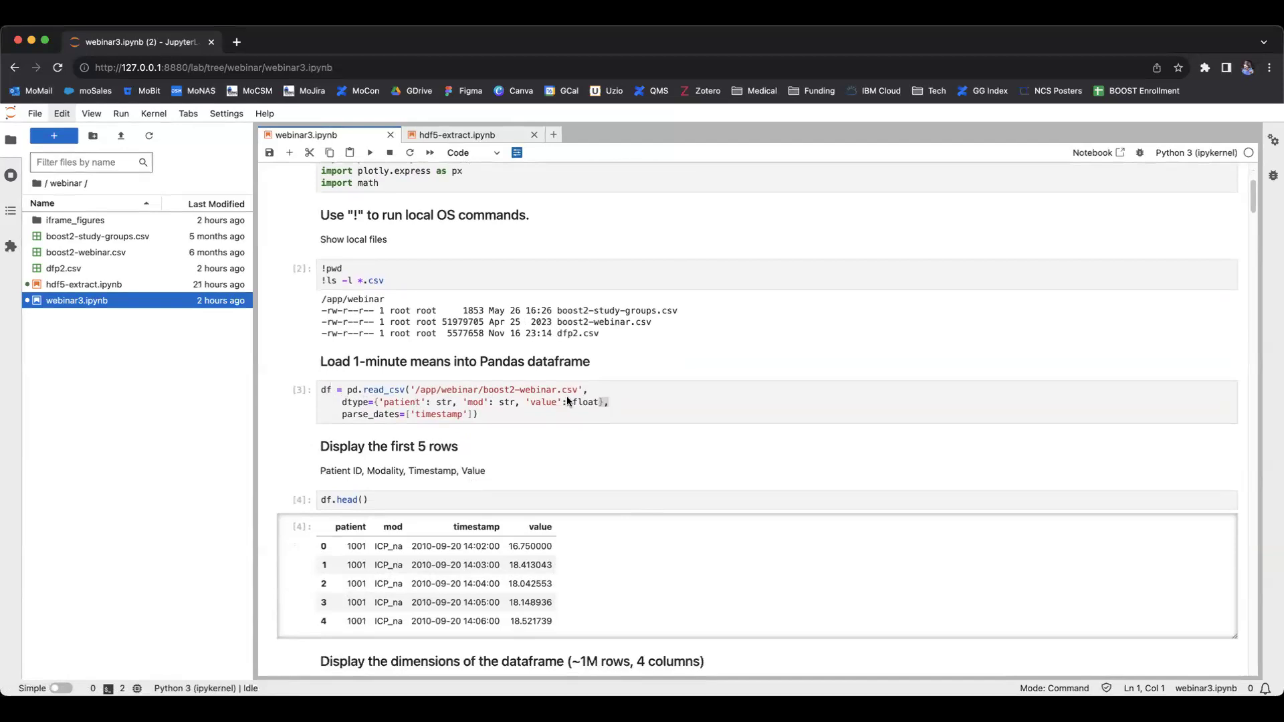
{"action": "scroll", "coordinate": [509, 406], "scroll_direction": "down", "scroll_amount": 5}
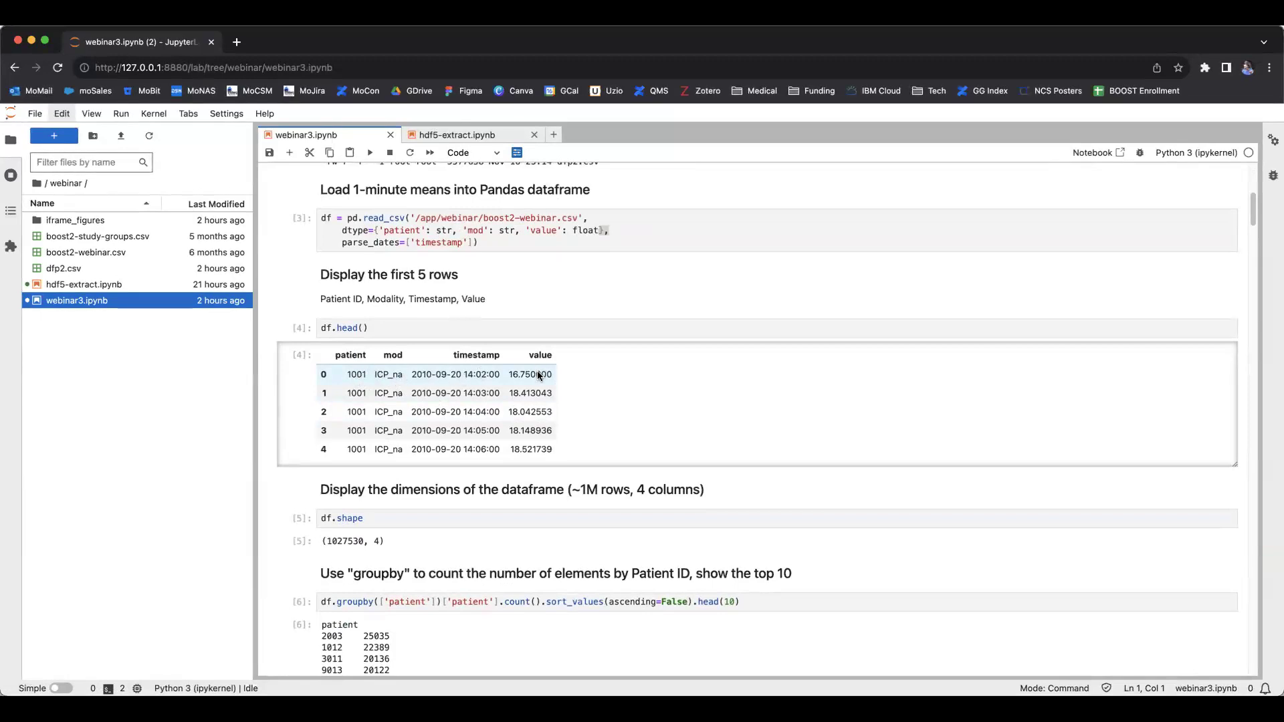
{"action": "scroll", "coordinate": [537, 372], "scroll_direction": "down", "scroll_amount": 3}
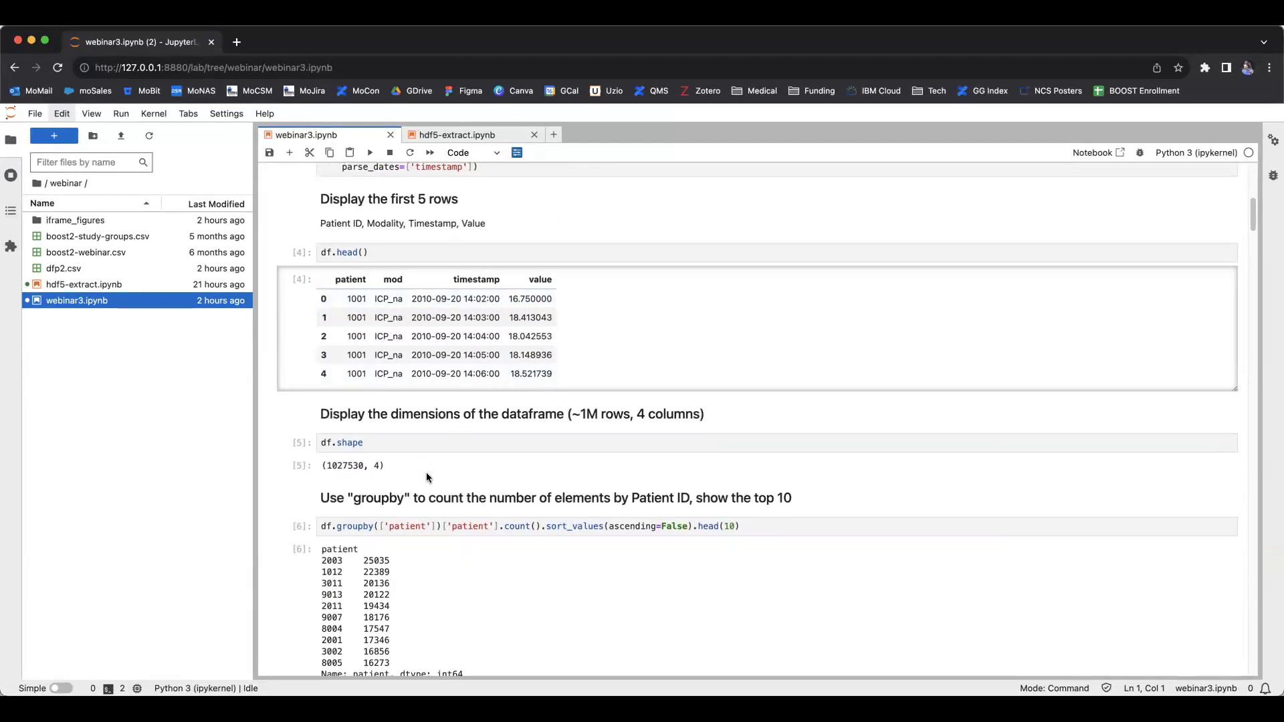
{"action": "scroll", "coordinate": [428, 476], "scroll_direction": "down", "scroll_amount": 5}
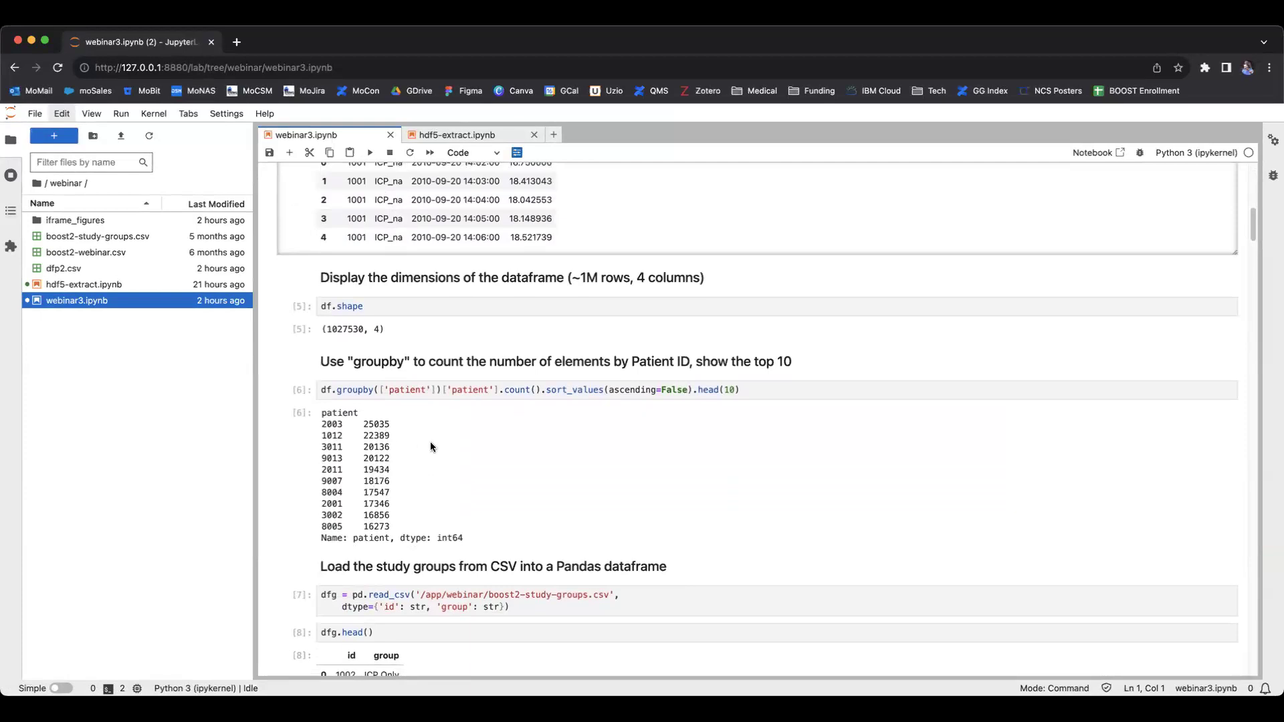
{"action": "scroll", "coordinate": [430, 442], "scroll_direction": "down", "scroll_amount": 1}
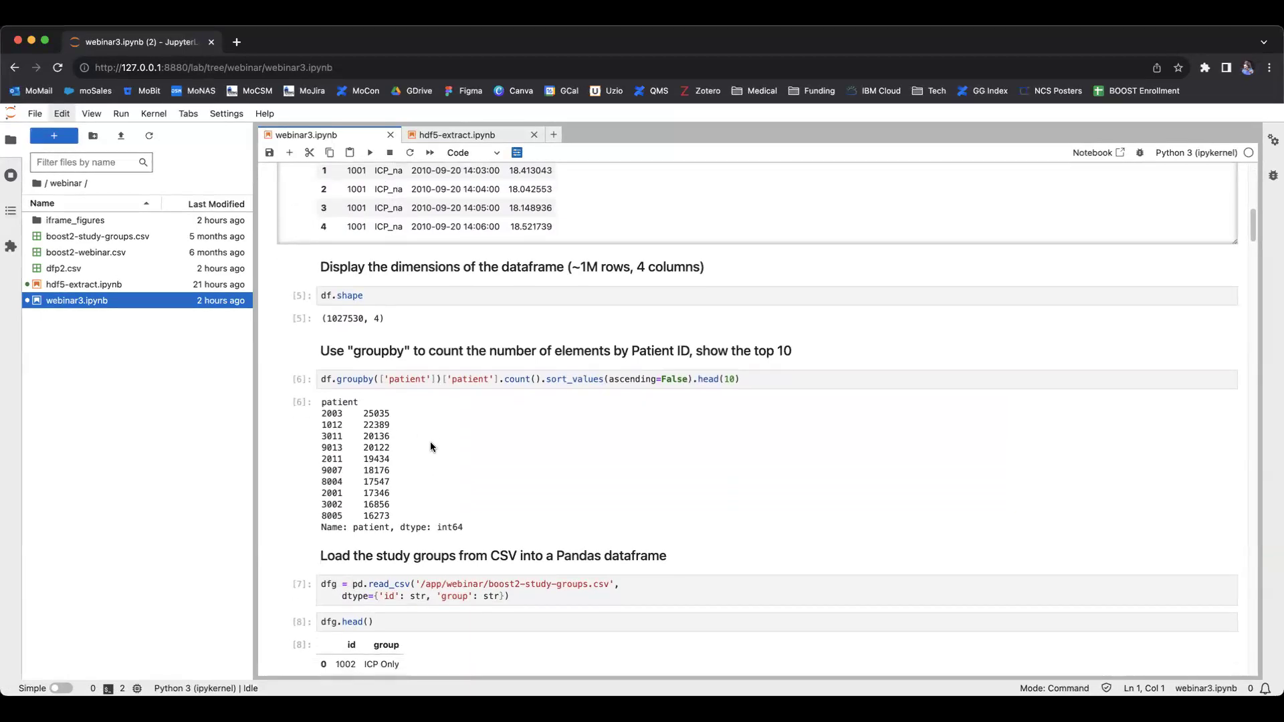
- Examine the study-group CSV loading, the merge on patient ID, and the pivot that puts ICP and PbtO2 on the same row
{"action": "scroll", "coordinate": [431, 441], "scroll_direction": "down", "scroll_amount": 5}
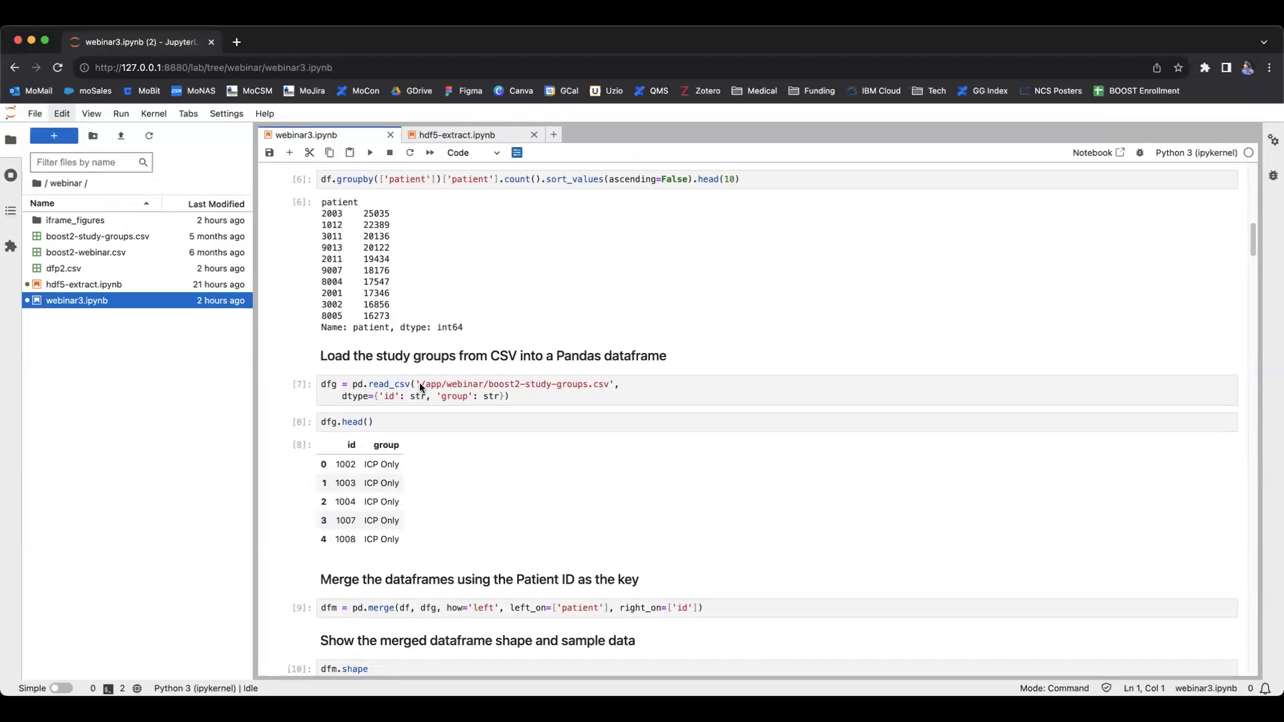
{"action": "scroll", "coordinate": [420, 383], "scroll_direction": "down", "scroll_amount": 3}
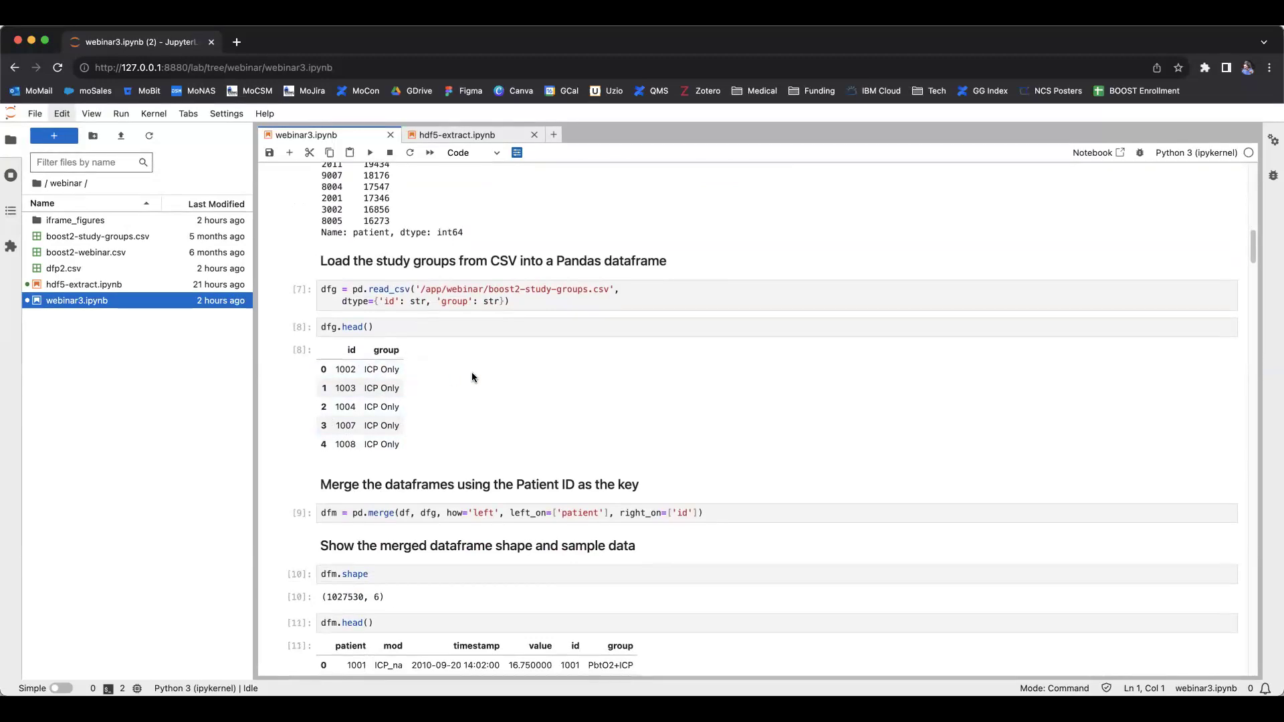
{"action": "scroll", "coordinate": [472, 372], "scroll_direction": "down", "scroll_amount": 2}
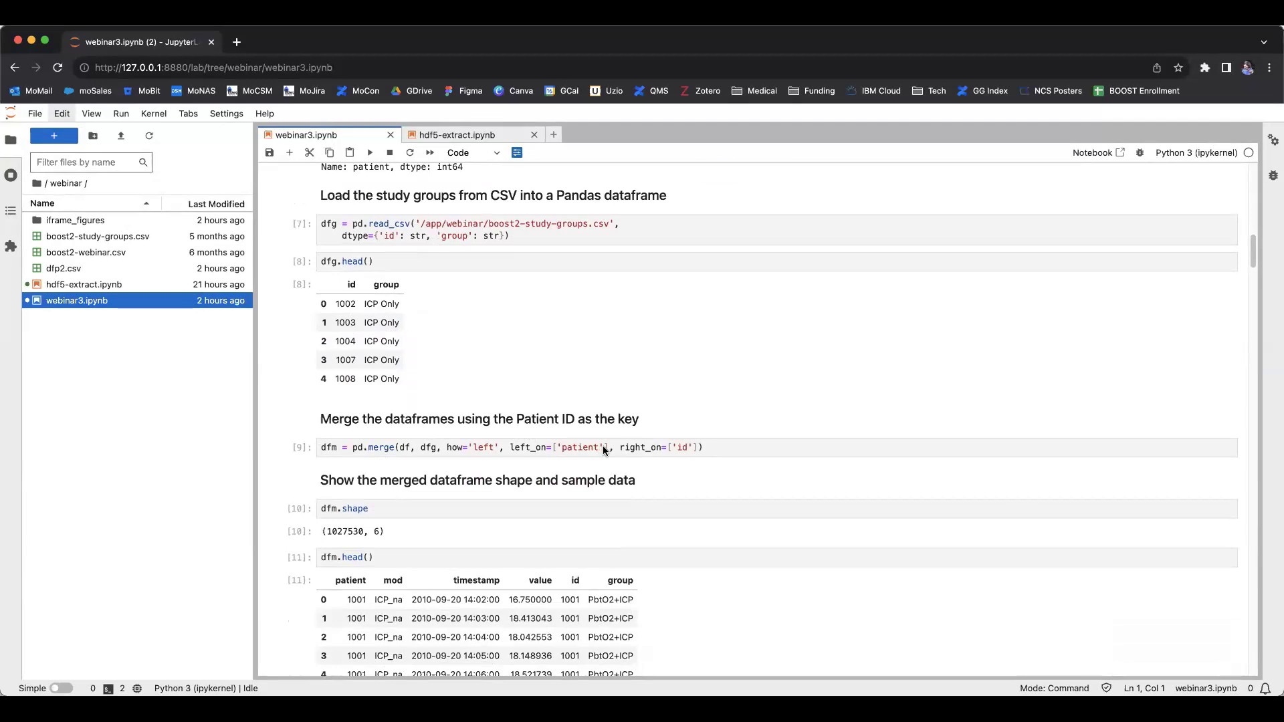
{"action": "scroll", "coordinate": [604, 450], "scroll_direction": "down", "scroll_amount": 6}
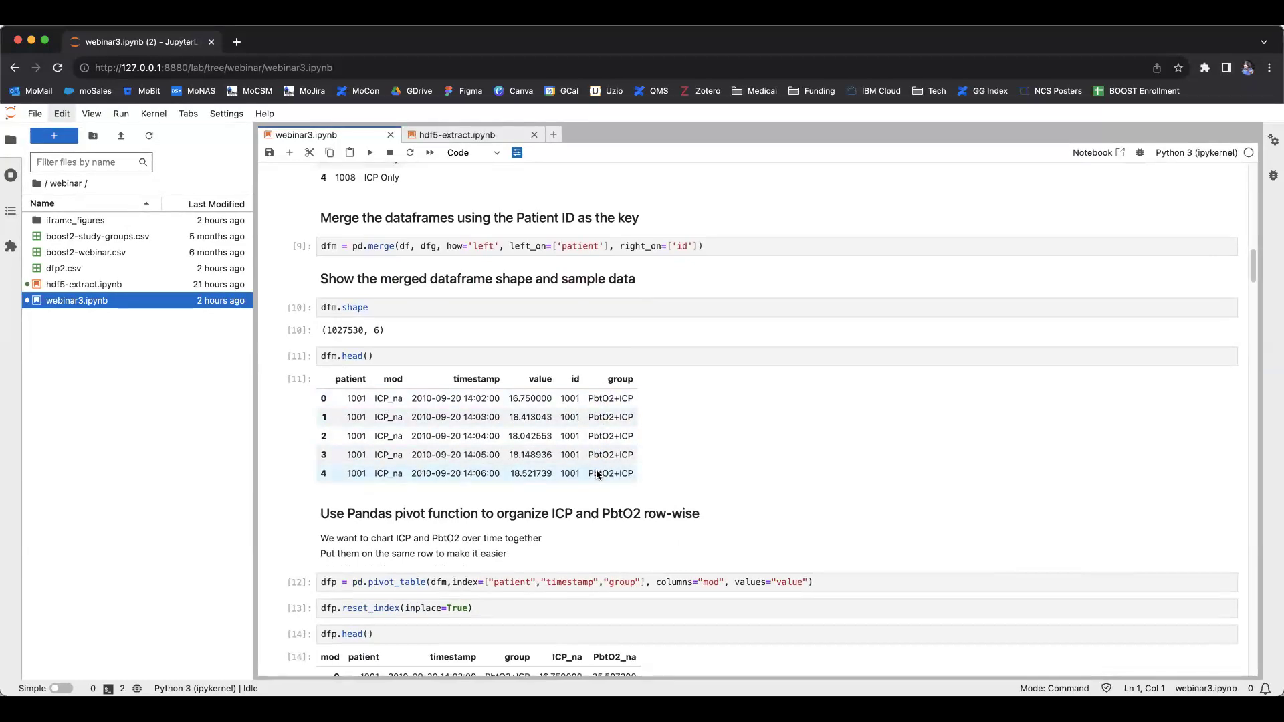
{"action": "scroll", "coordinate": [596, 472], "scroll_direction": "down", "scroll_amount": 3}
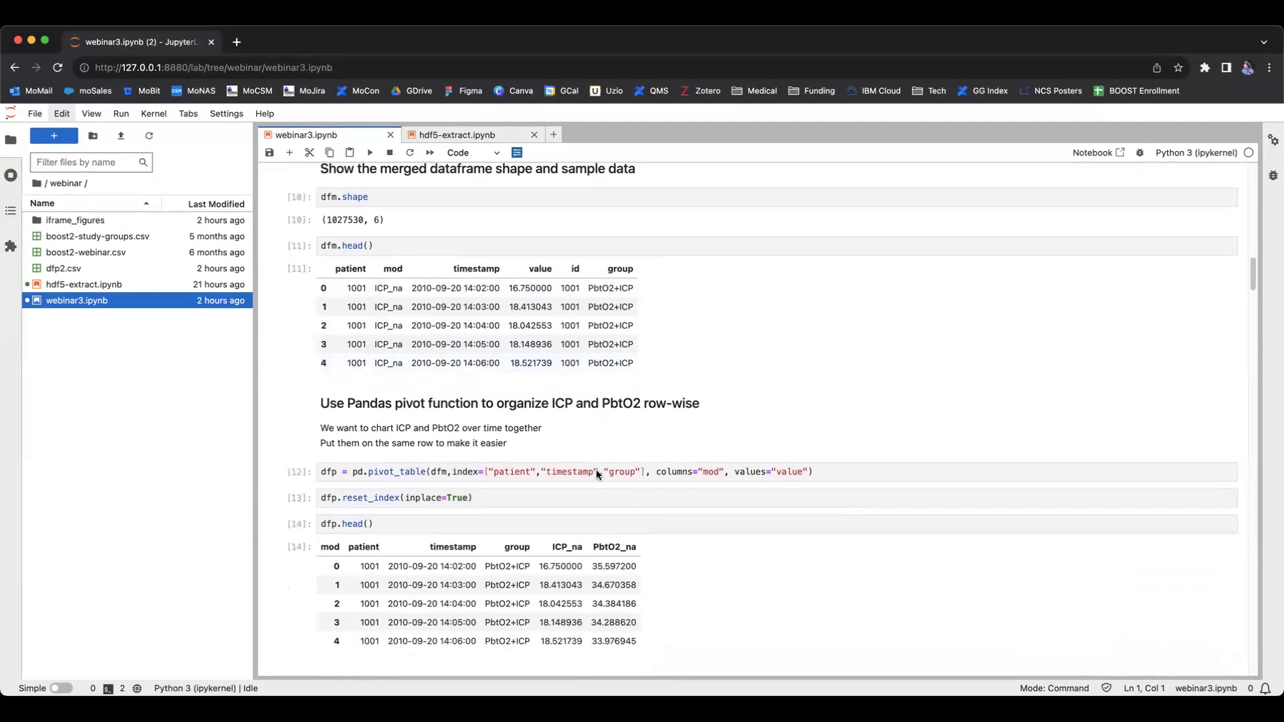
{"action": "scroll", "coordinate": [596, 471], "scroll_direction": "down", "scroll_amount": 2}
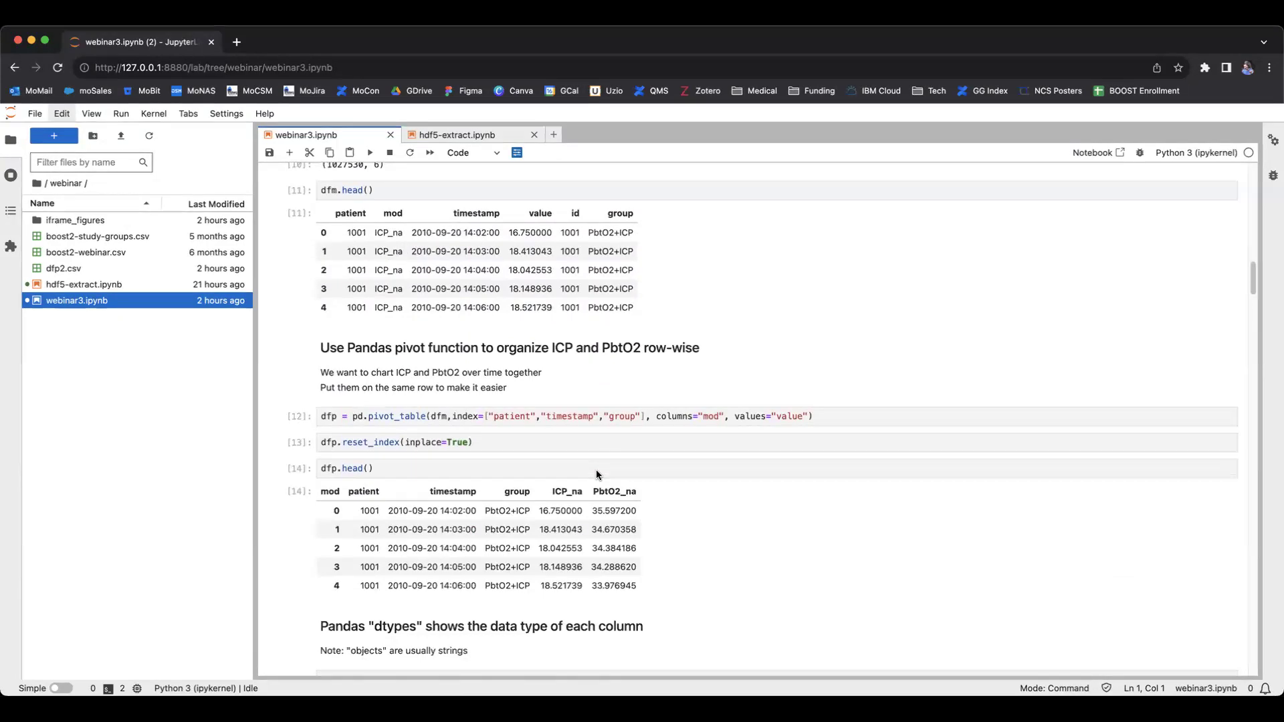
{"action": "scroll", "coordinate": [597, 474], "scroll_direction": "down", "scroll_amount": 2}
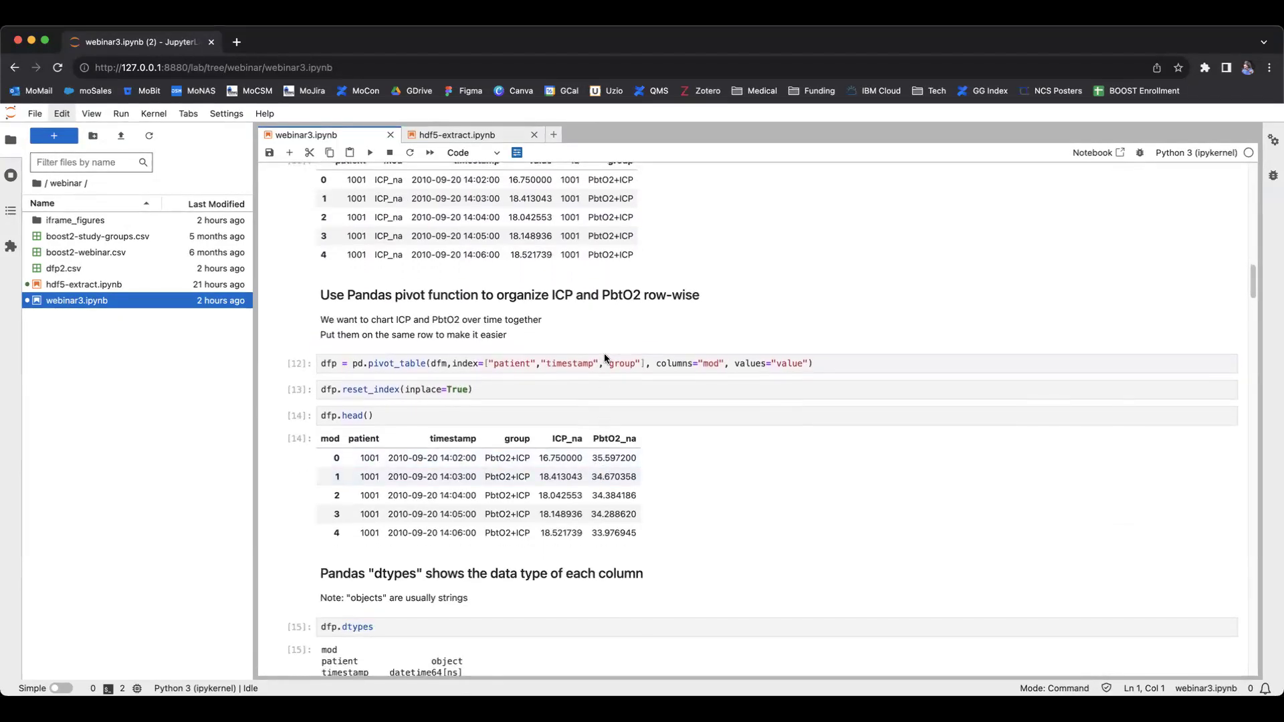
{"action": "scroll", "coordinate": [604, 356], "scroll_direction": "up", "scroll_amount": 1}
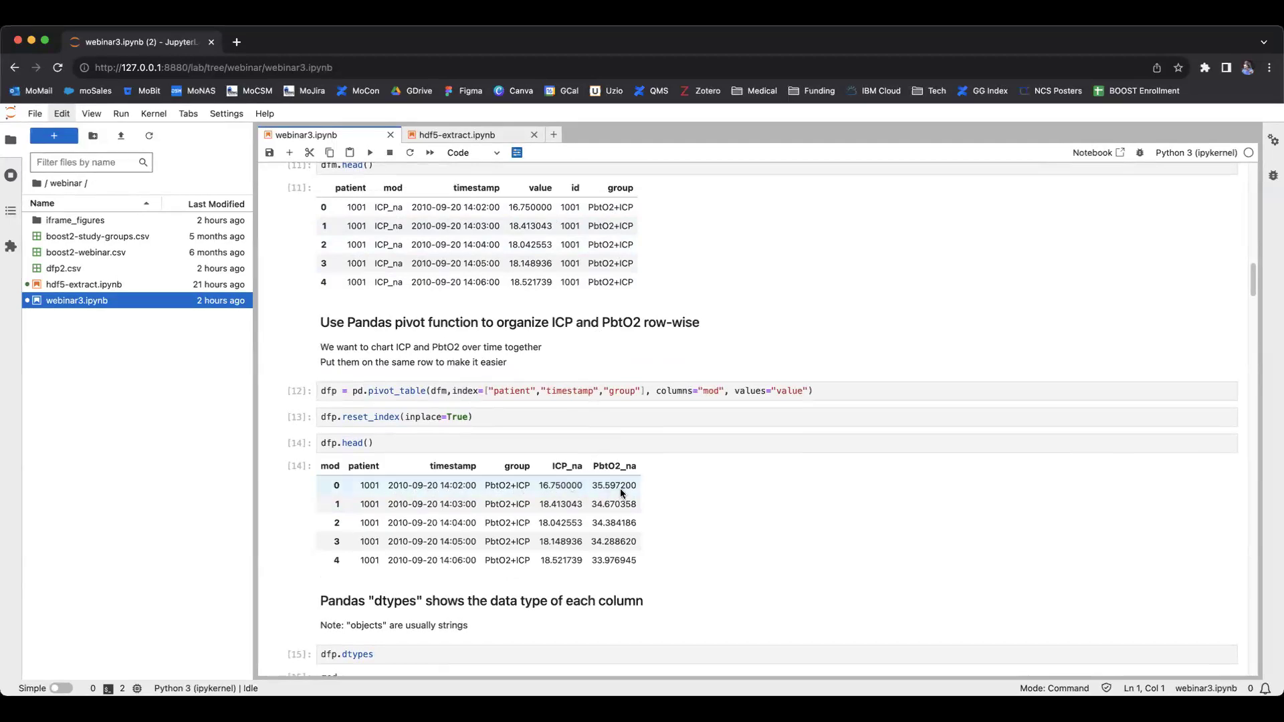
- Examine the column data types, the relative minute-of-stay calculations, and the cell that copies a single day for display
{"action": "scroll", "coordinate": [620, 489], "scroll_direction": "down", "scroll_amount": 7}
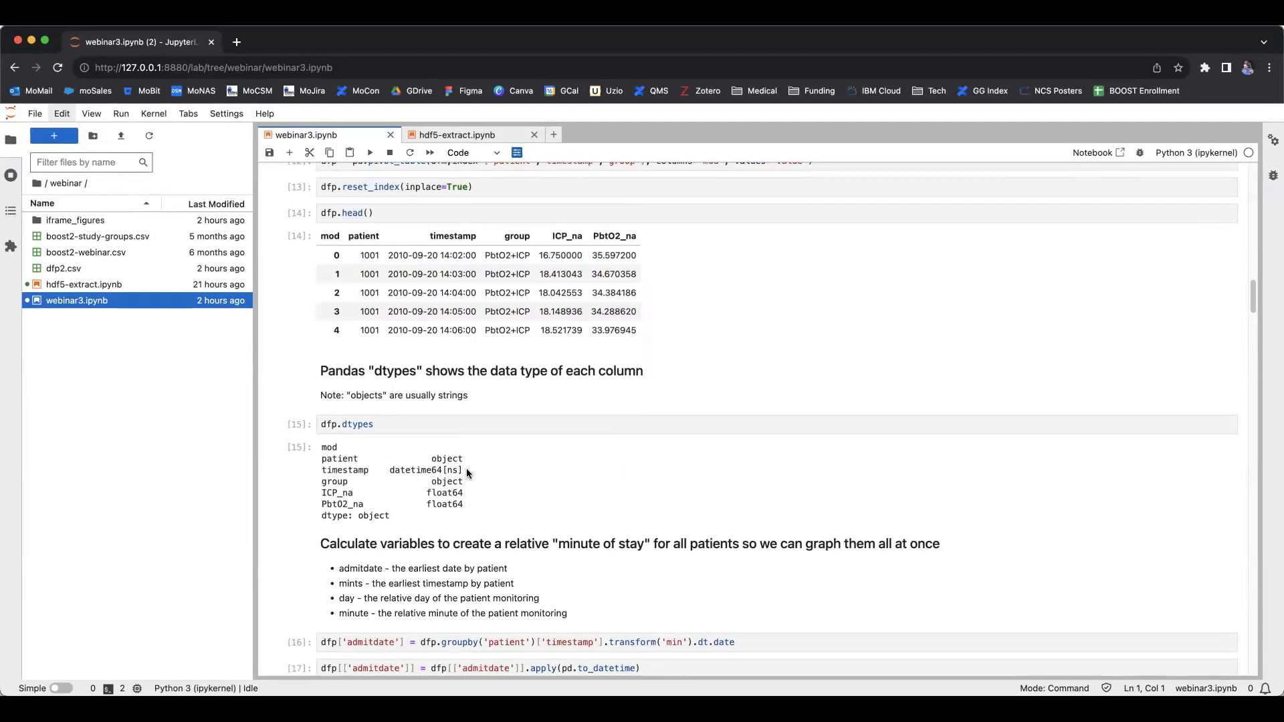
{"action": "scroll", "coordinate": [468, 470], "scroll_direction": "down", "scroll_amount": 3}
{"action": "scroll", "coordinate": [469, 477], "scroll_direction": "down", "scroll_amount": 5}
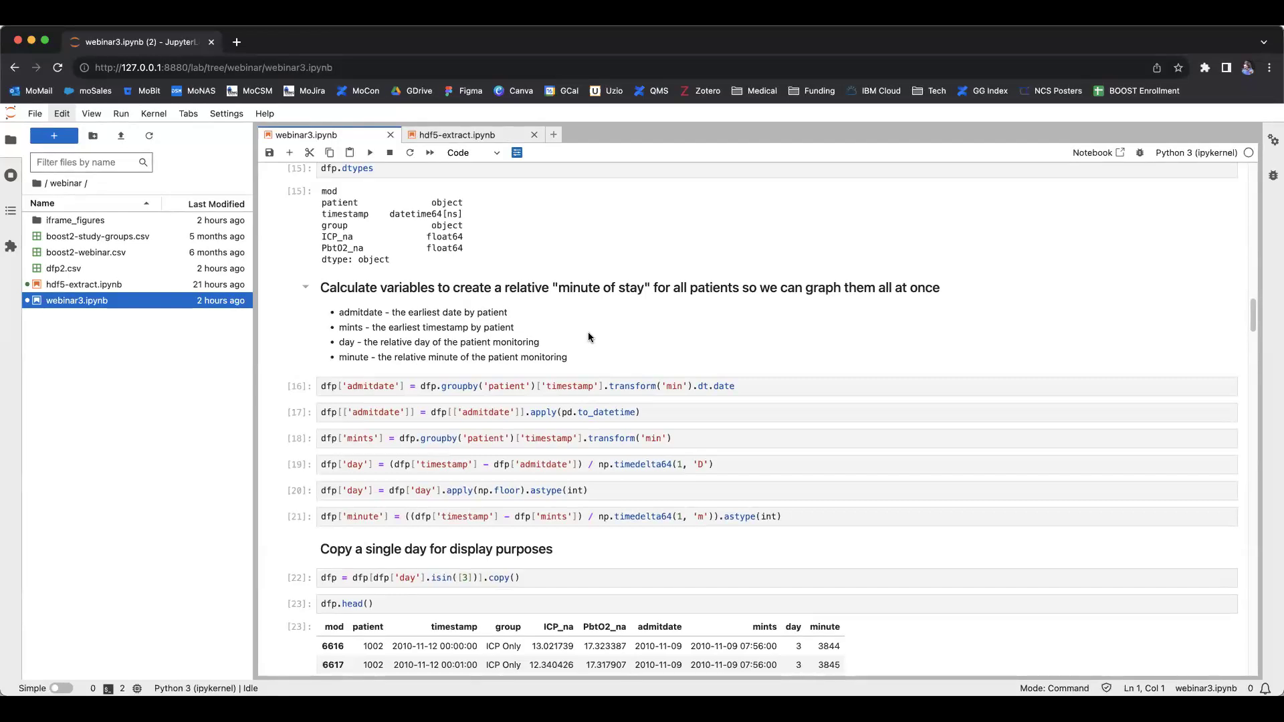
{"action": "scroll", "coordinate": [588, 332], "scroll_direction": "down", "scroll_amount": 1}
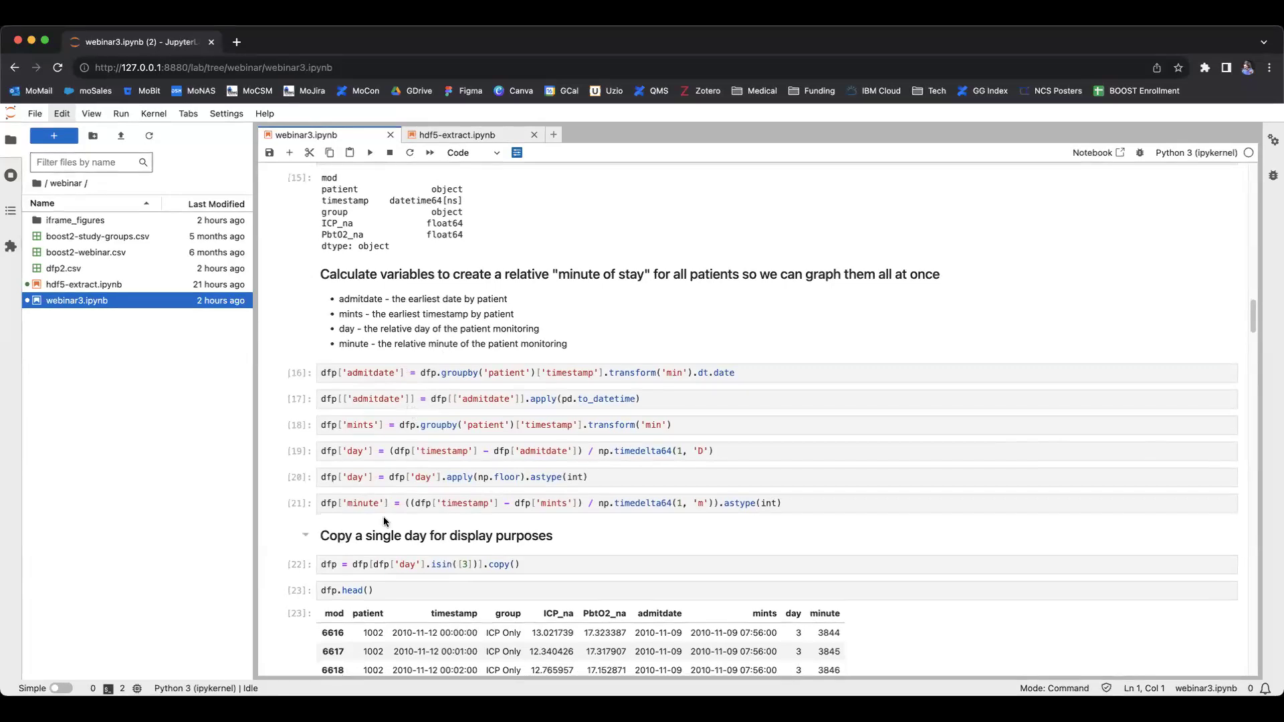
{"action": "scroll", "coordinate": [385, 520], "scroll_direction": "down", "scroll_amount": 3}
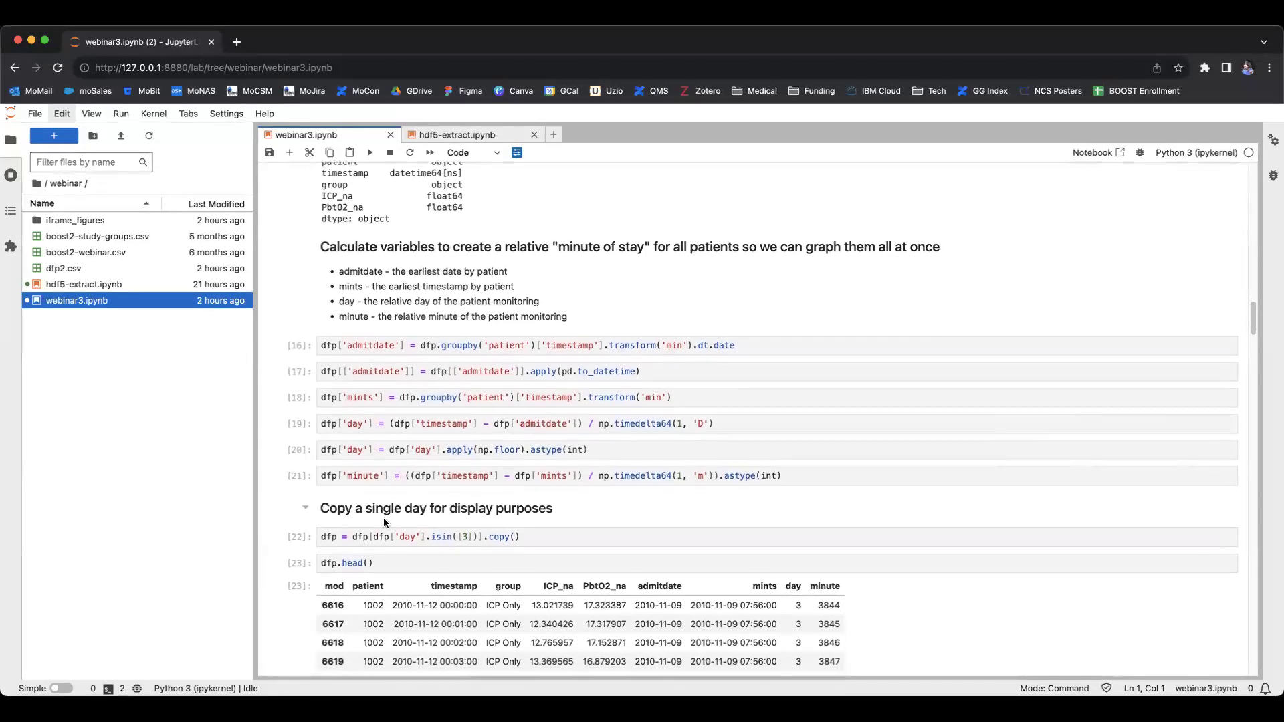
{"action": "scroll", "coordinate": [383, 521], "scroll_direction": "down", "scroll_amount": 7}
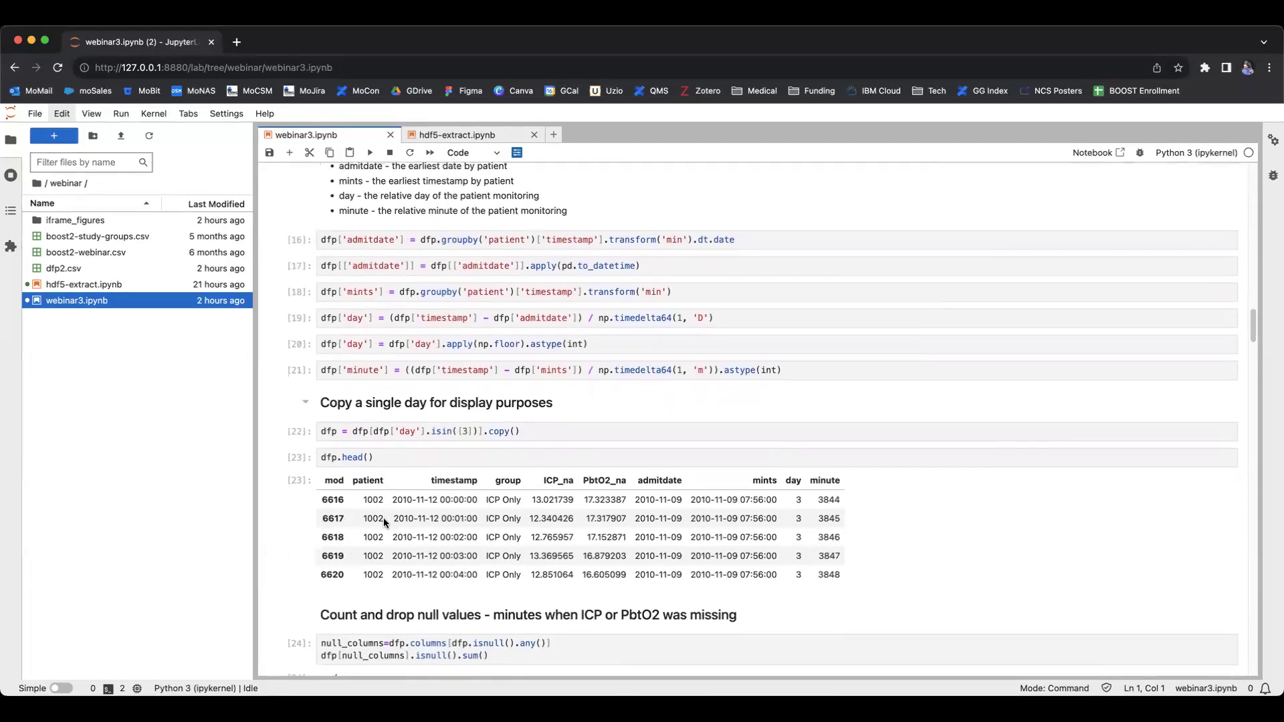
{"action": "scroll", "coordinate": [383, 521], "scroll_direction": "down", "scroll_amount": 3}
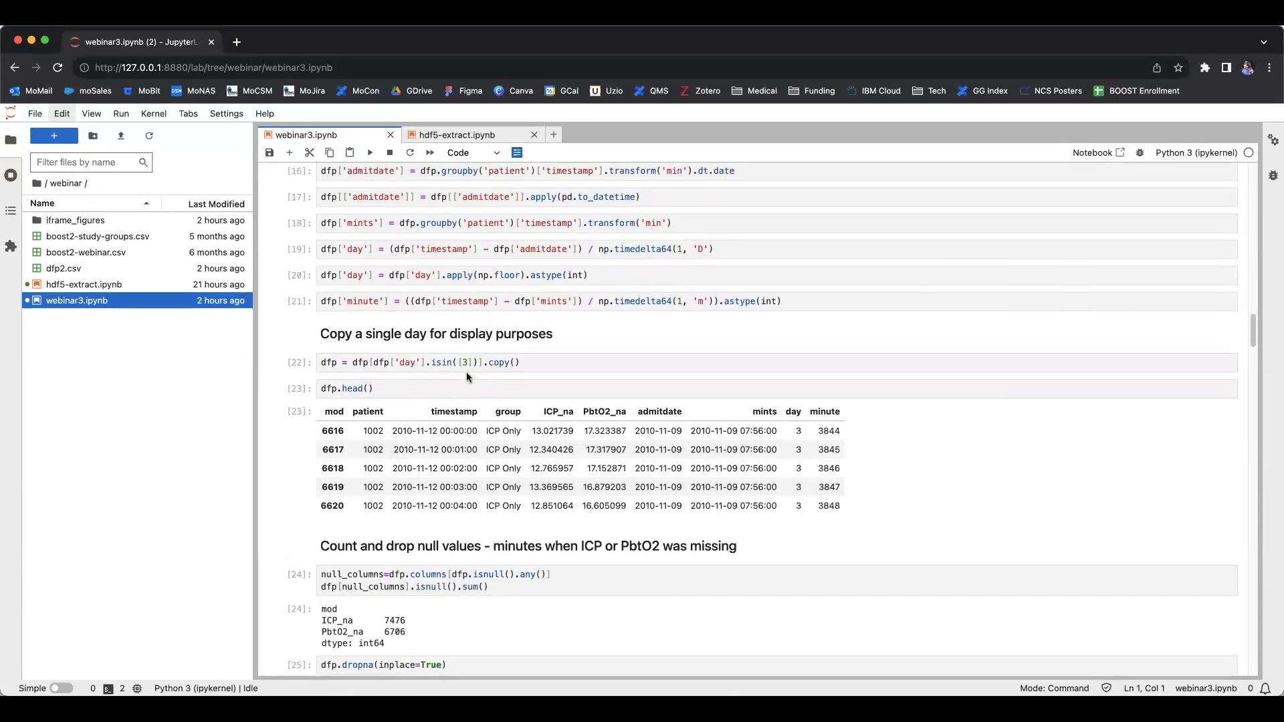
{"action": "scroll", "coordinate": [467, 374], "scroll_direction": "down", "scroll_amount": 1}
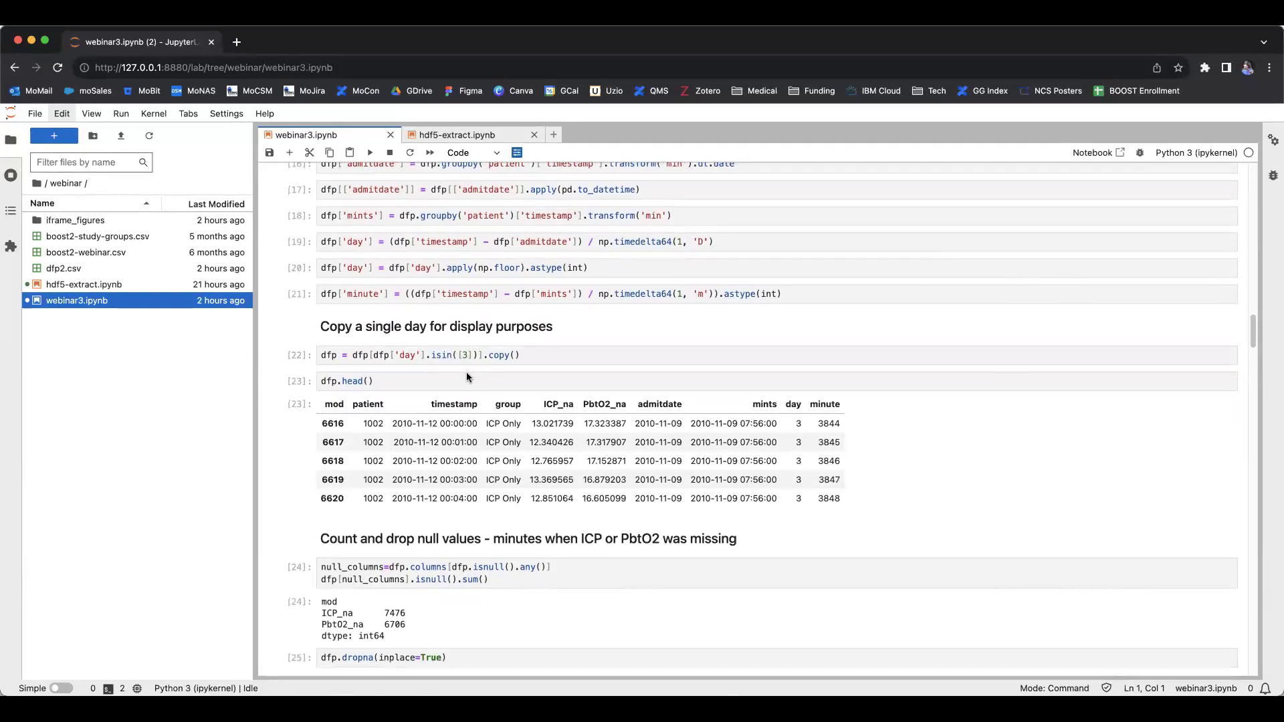
{"action": "scroll", "coordinate": [467, 377], "scroll_direction": "down", "scroll_amount": 3}
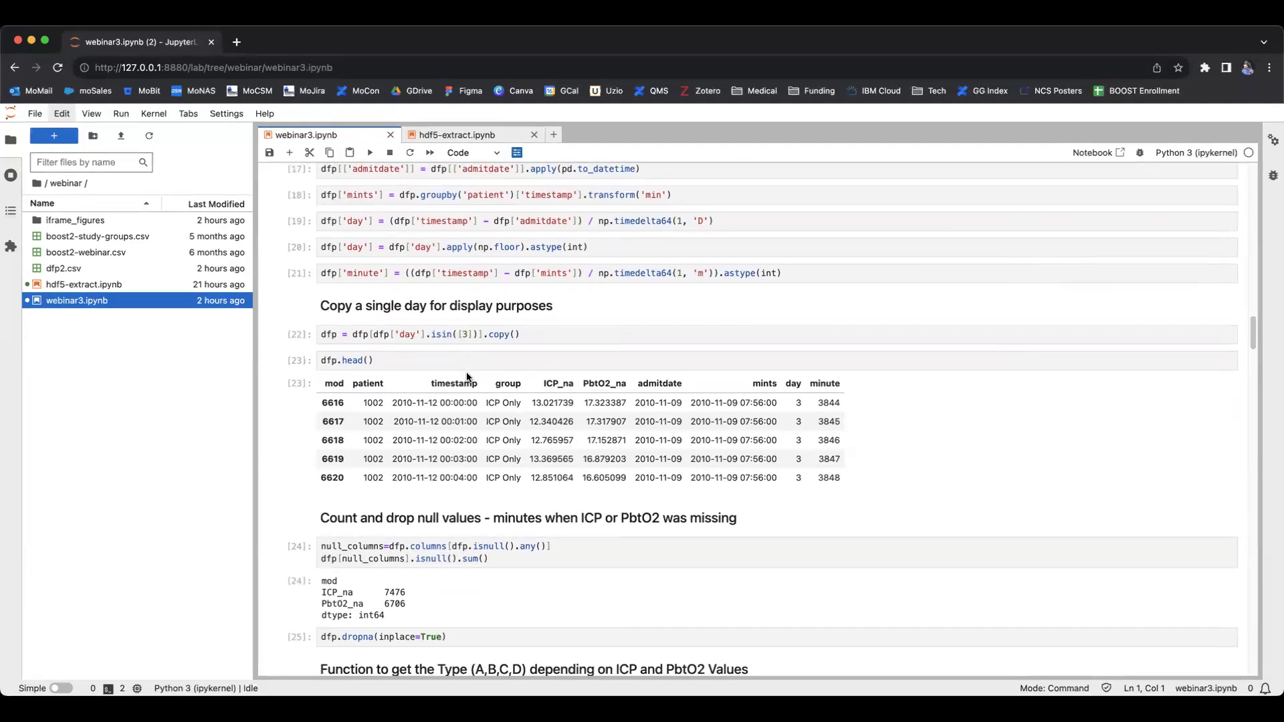
- Examine the null-value removal, the getTypeByMod function and its vectorization, and the sample rows from the middle of the dataframe
{"action": "scroll", "coordinate": [467, 378], "scroll_direction": "down", "scroll_amount": 5}
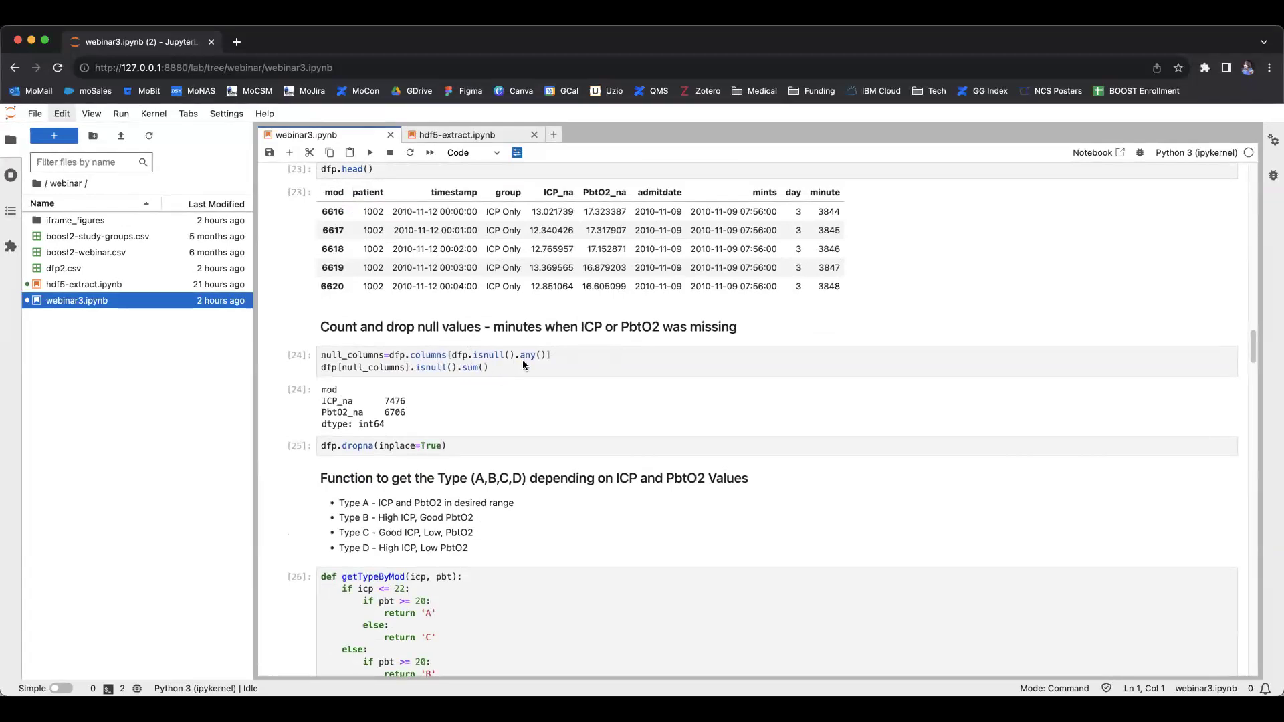
{"action": "scroll", "coordinate": [524, 365], "scroll_direction": "down", "scroll_amount": 1}
{"action": "scroll", "coordinate": [523, 363], "scroll_direction": "down", "scroll_amount": 5}
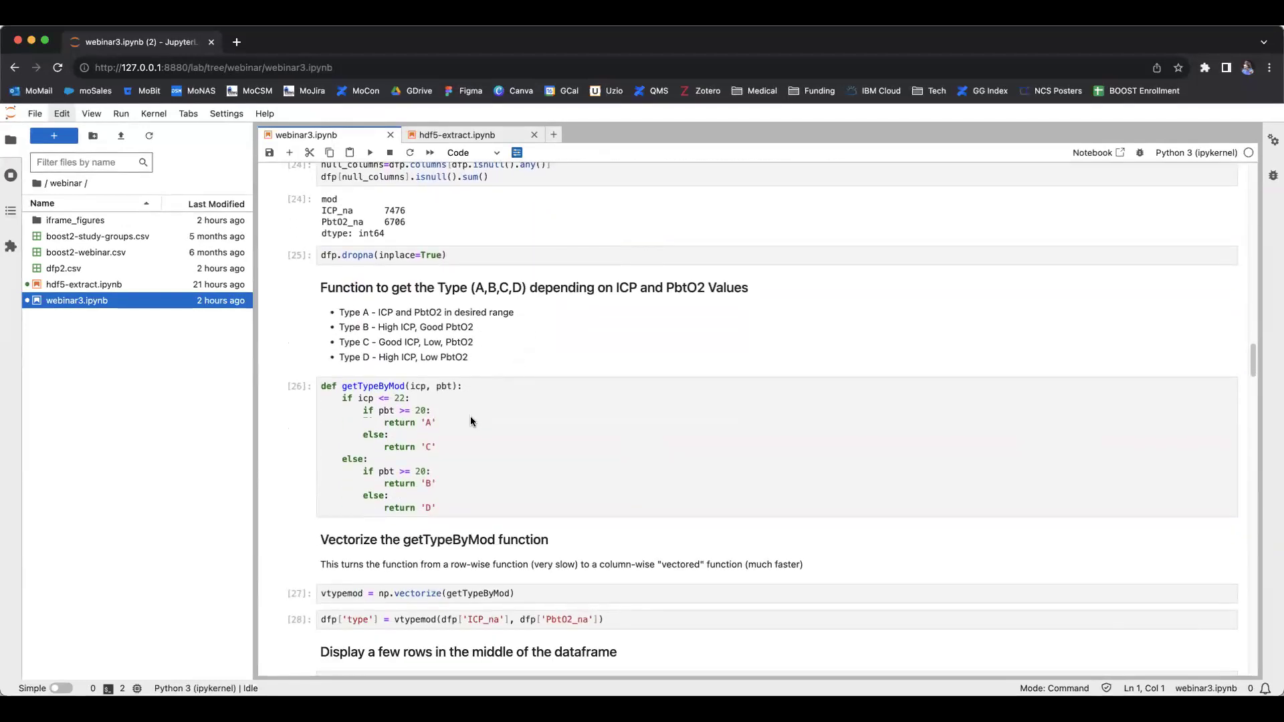
{"action": "scroll", "coordinate": [471, 421], "scroll_direction": "down", "scroll_amount": 2}
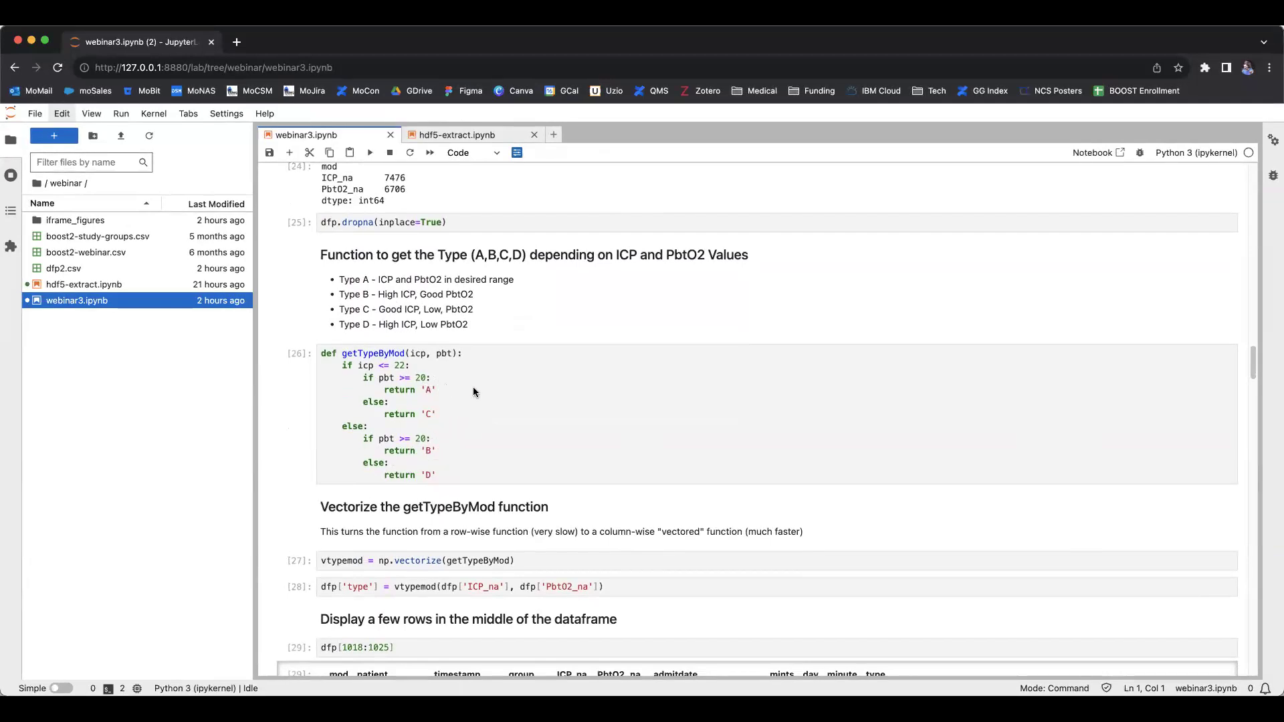
{"action": "scroll", "coordinate": [474, 391], "scroll_direction": "down", "scroll_amount": 1}
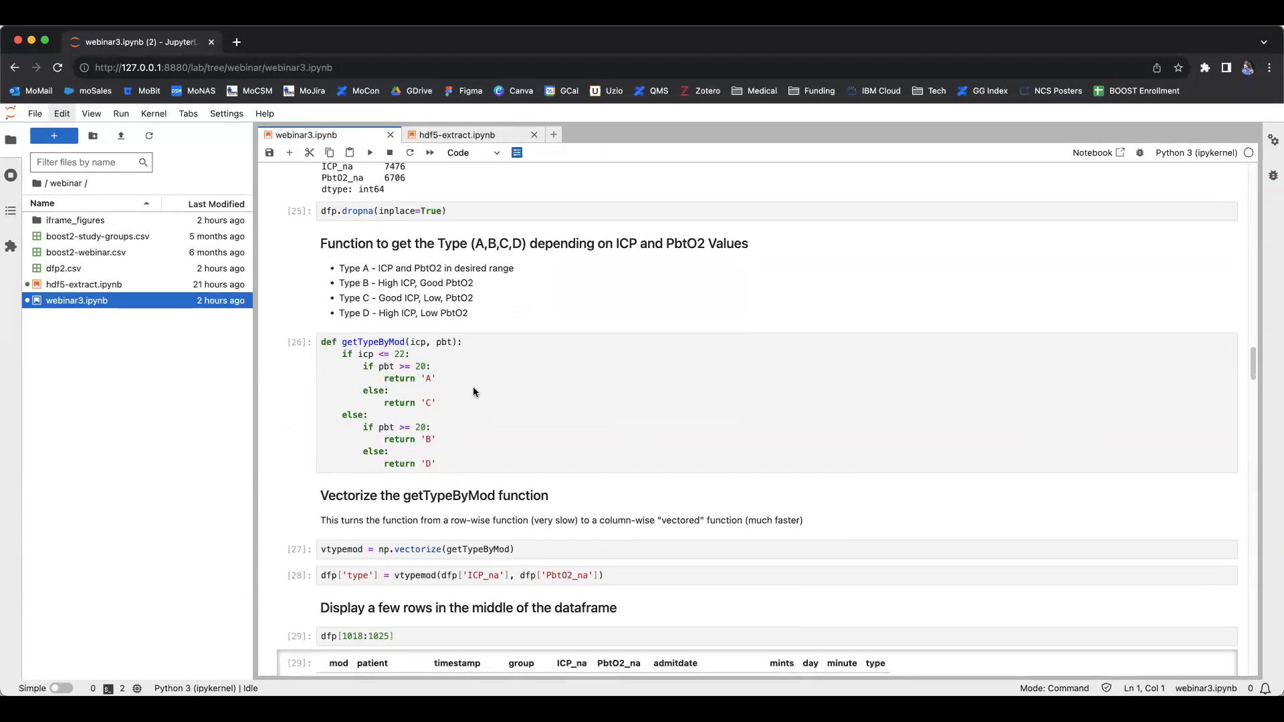
{"action": "scroll", "coordinate": [473, 388], "scroll_direction": "down", "scroll_amount": 2}
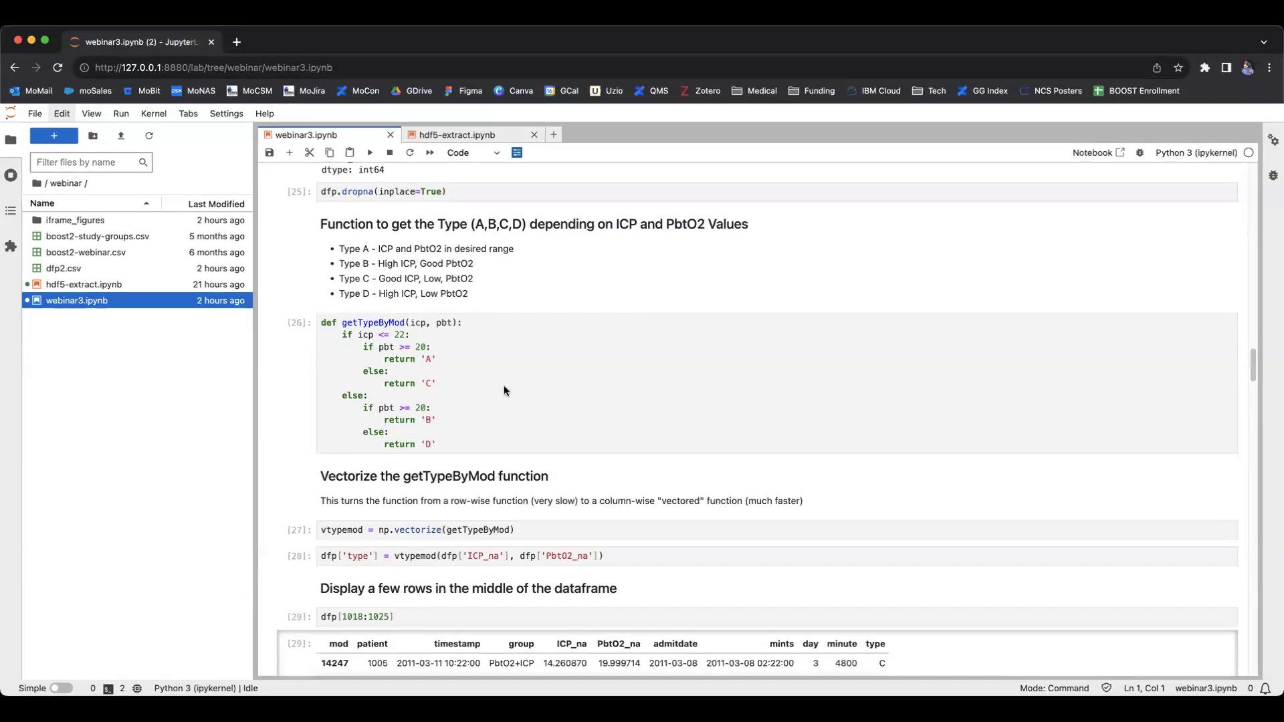
{"action": "scroll", "coordinate": [504, 388], "scroll_direction": "down", "scroll_amount": 3}
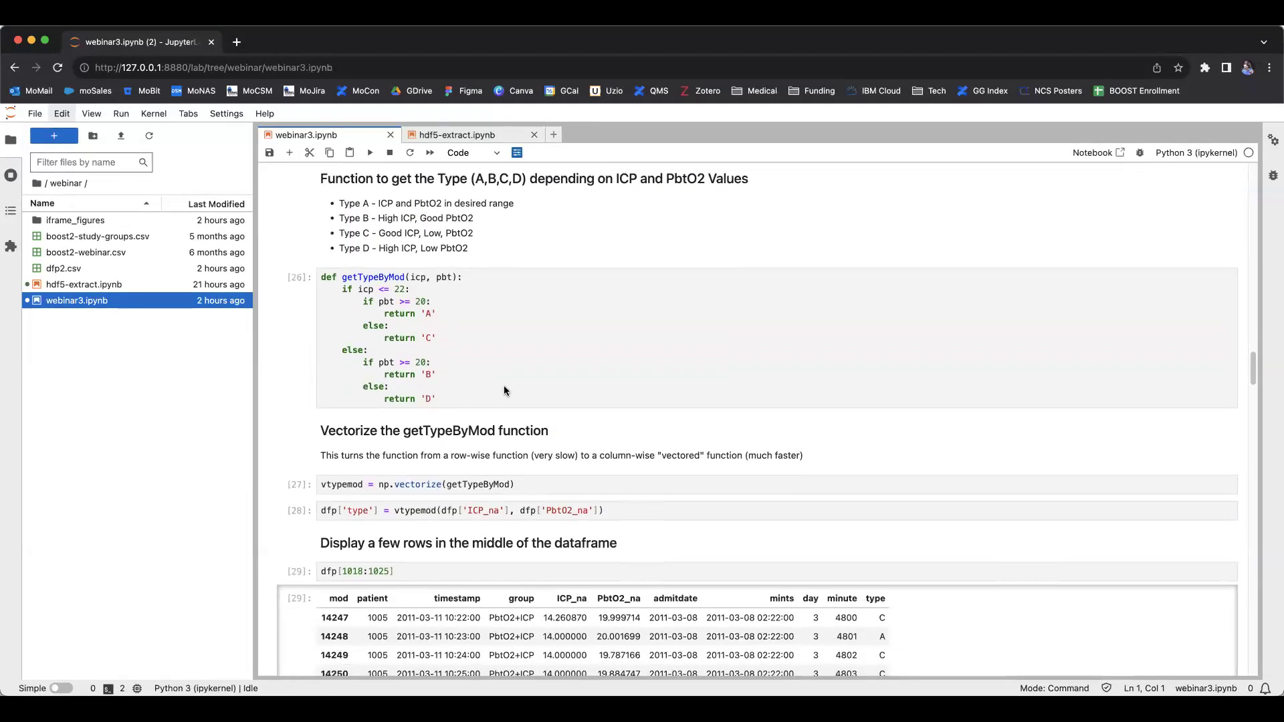
{"action": "scroll", "coordinate": [504, 390], "scroll_direction": "down", "scroll_amount": 2}
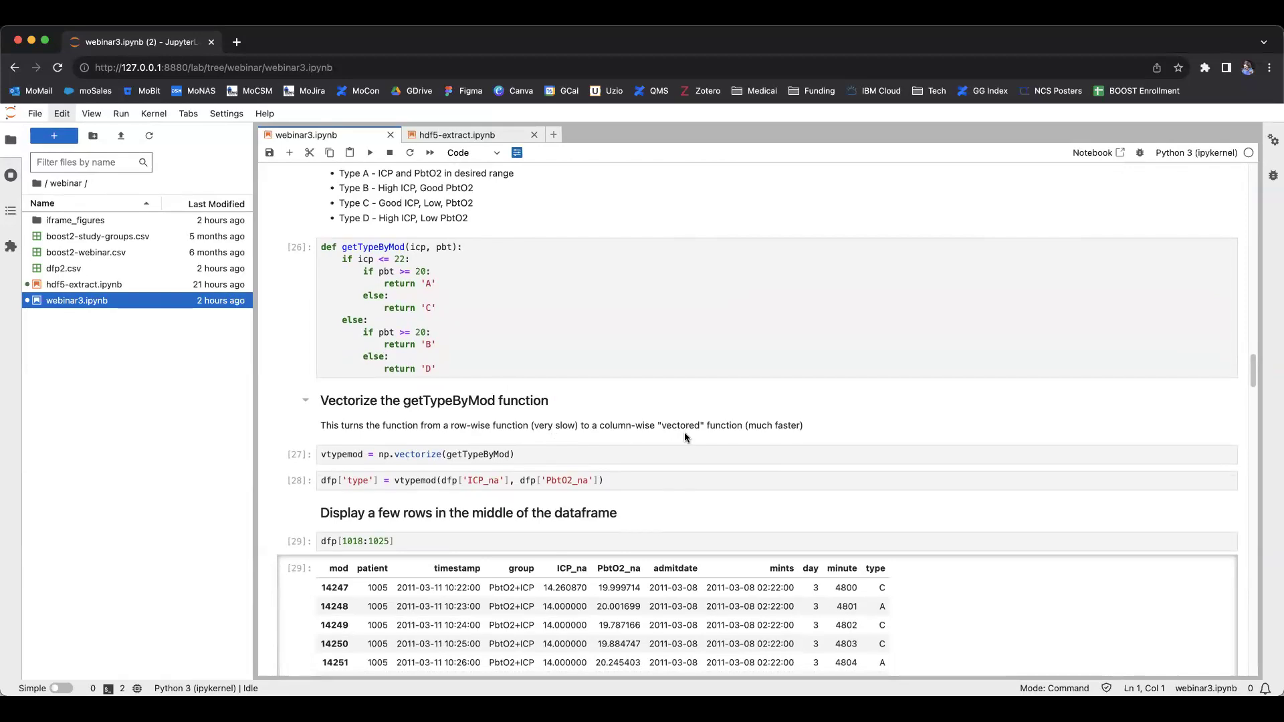
{"action": "scroll", "coordinate": [685, 437], "scroll_direction": "down", "scroll_amount": 2}
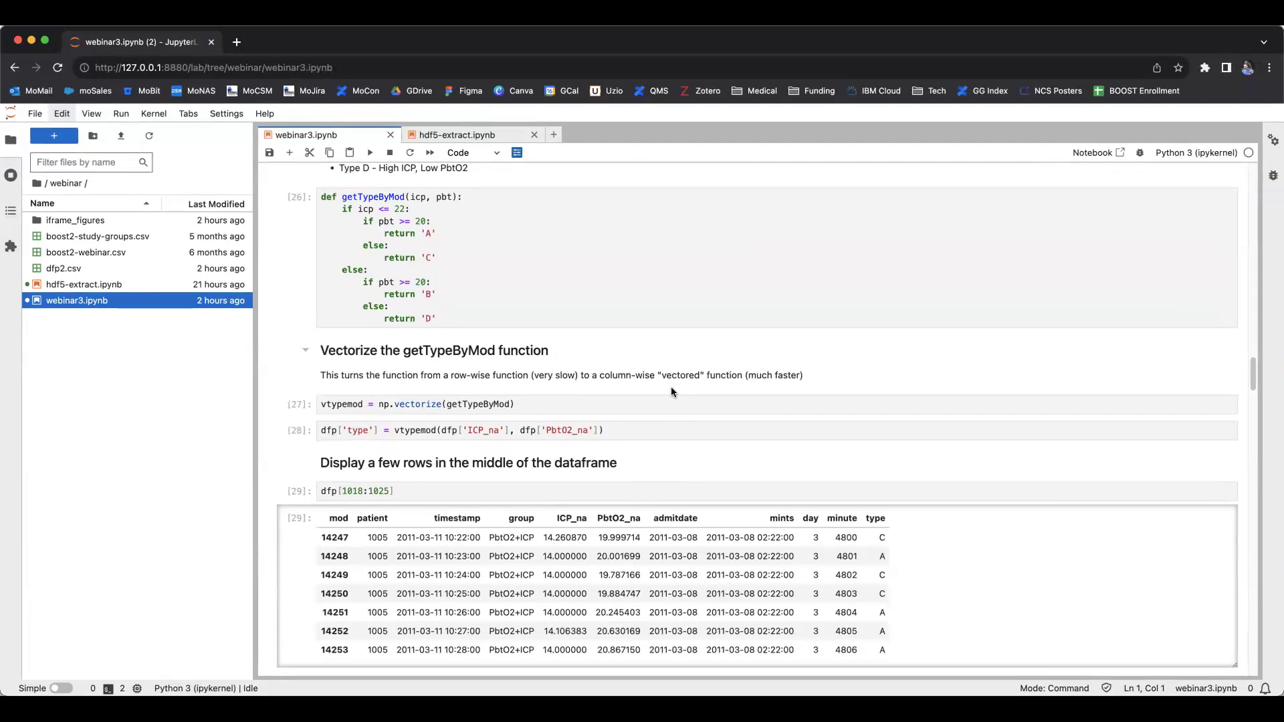
{"action": "scroll", "coordinate": [671, 387], "scroll_direction": "down", "scroll_amount": 4}
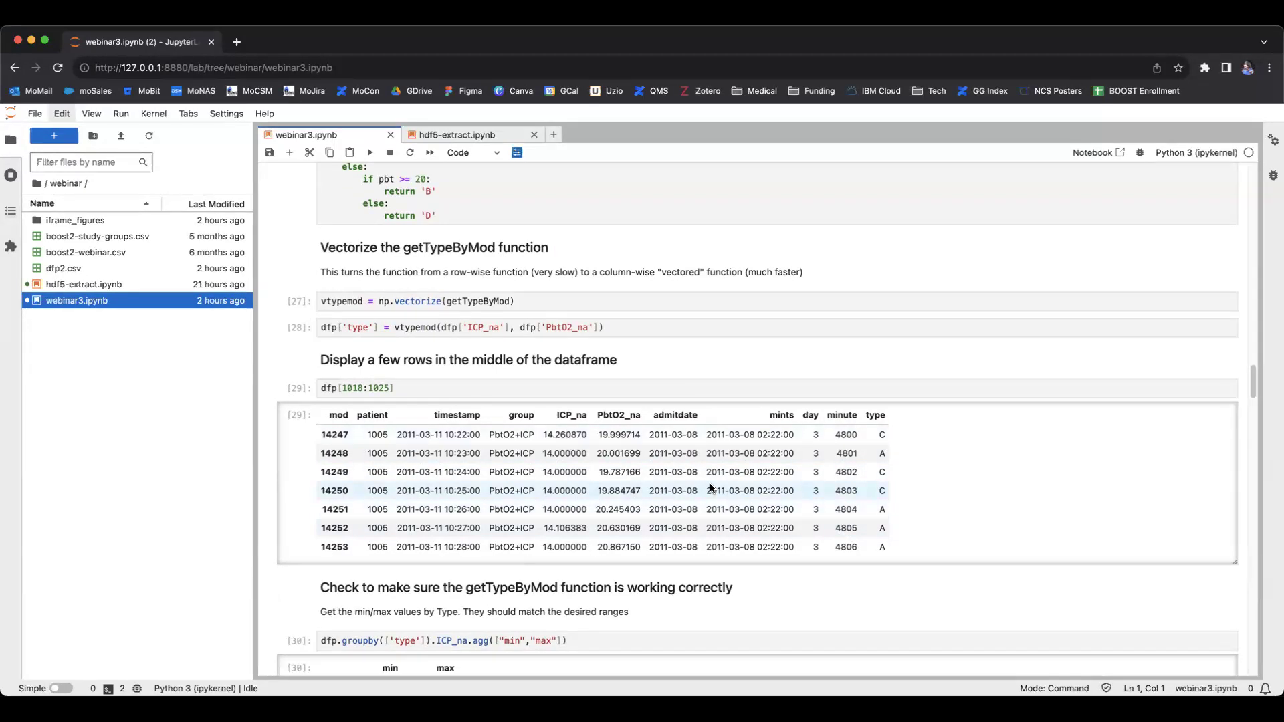
- Examine the min/max check by type, the patient copy and column drop cells, and the loop counting minutes in the current state
{"action": "scroll", "coordinate": [711, 489], "scroll_direction": "down", "scroll_amount": 5}
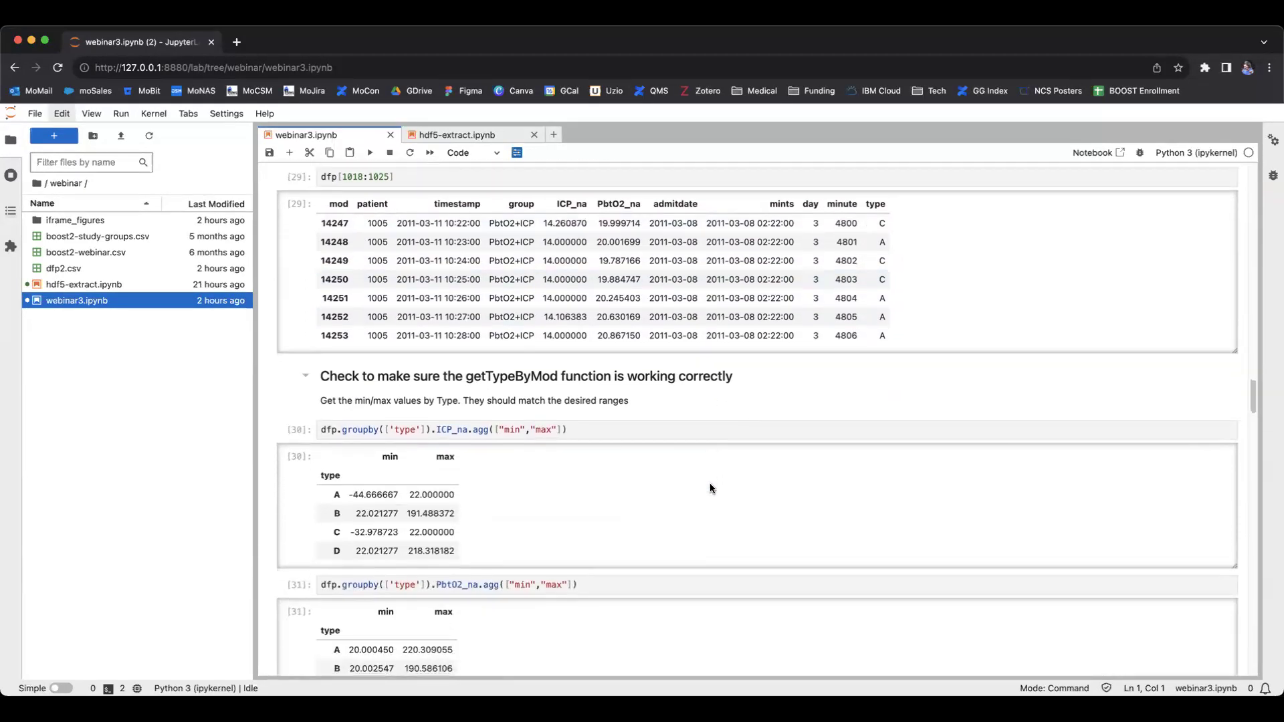
{"action": "scroll", "coordinate": [709, 483], "scroll_direction": "down", "scroll_amount": 1}
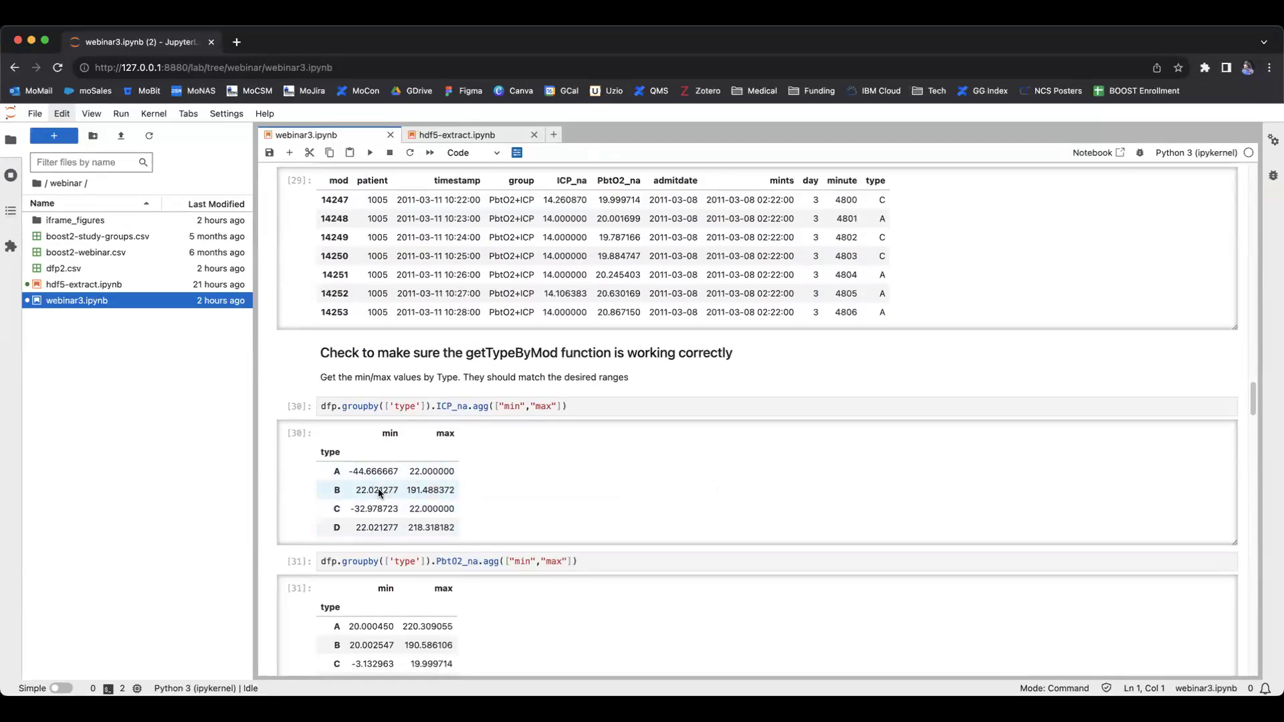
{"action": "scroll", "coordinate": [423, 515], "scroll_direction": "down", "scroll_amount": 2}
{"action": "scroll", "coordinate": [423, 515], "scroll_direction": "down", "scroll_amount": 3}
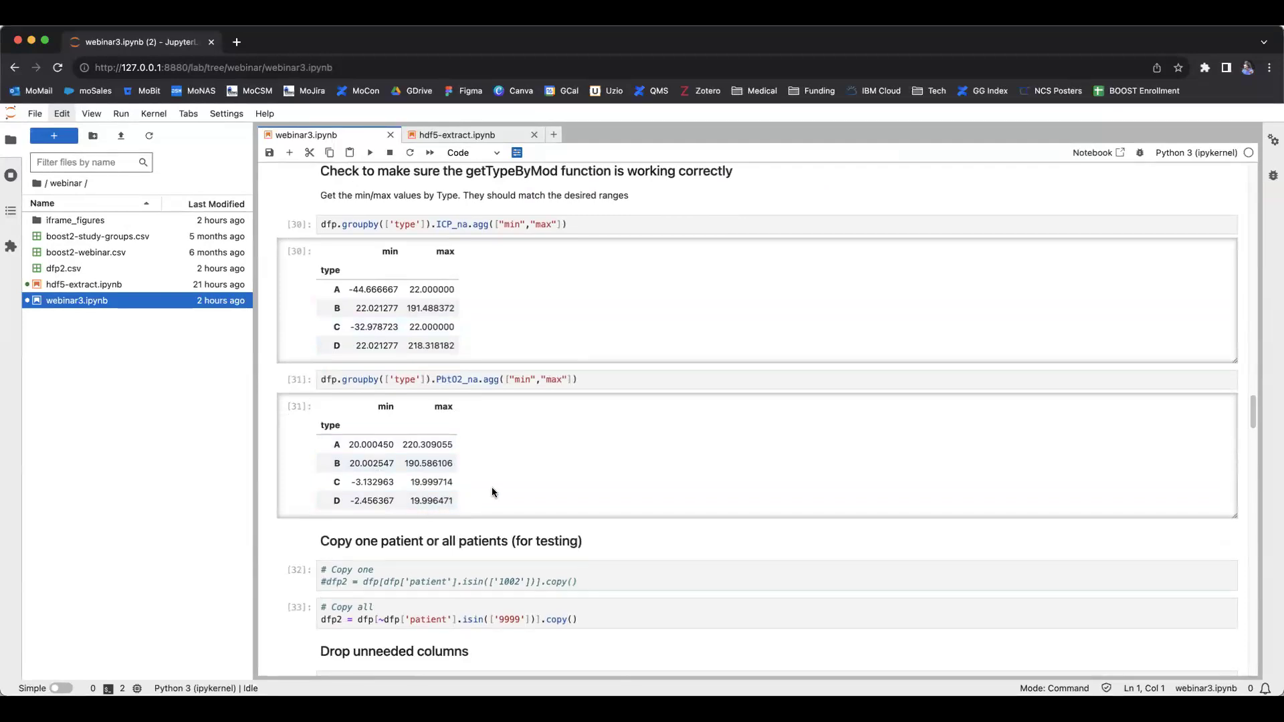
{"action": "scroll", "coordinate": [492, 492], "scroll_direction": "down", "scroll_amount": 5}
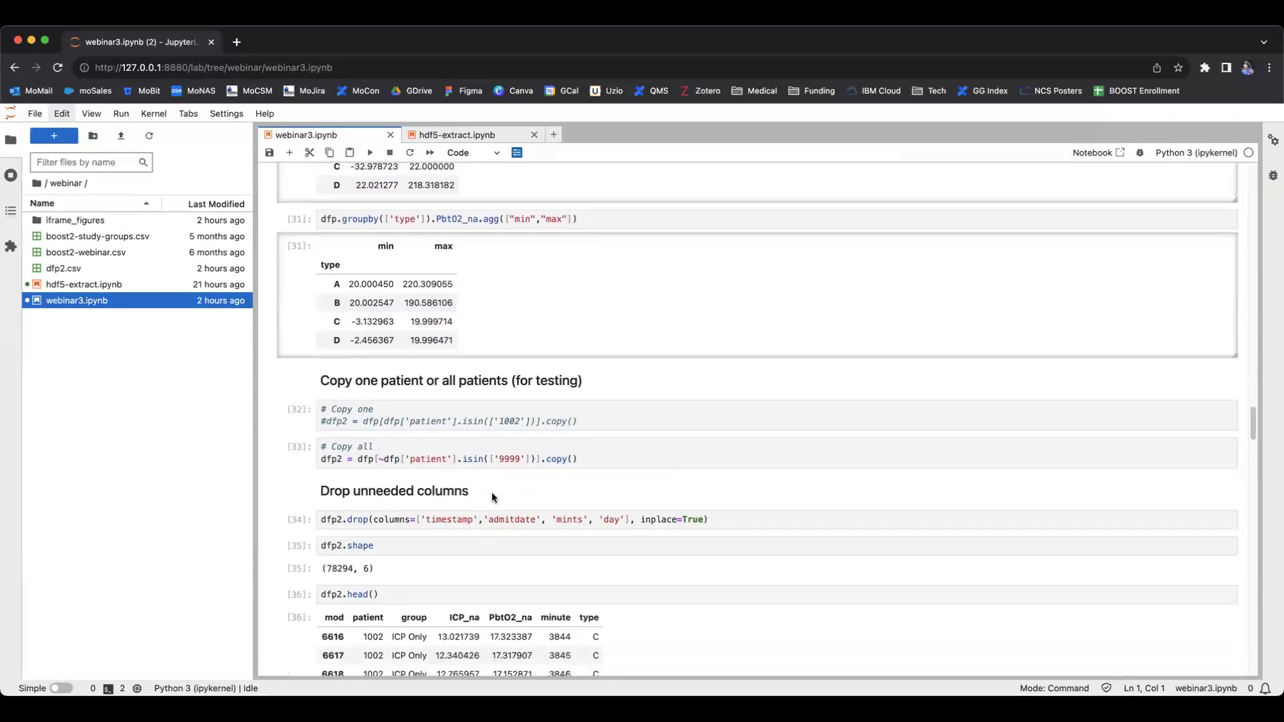
{"action": "scroll", "coordinate": [491, 493], "scroll_direction": "down", "scroll_amount": 2}
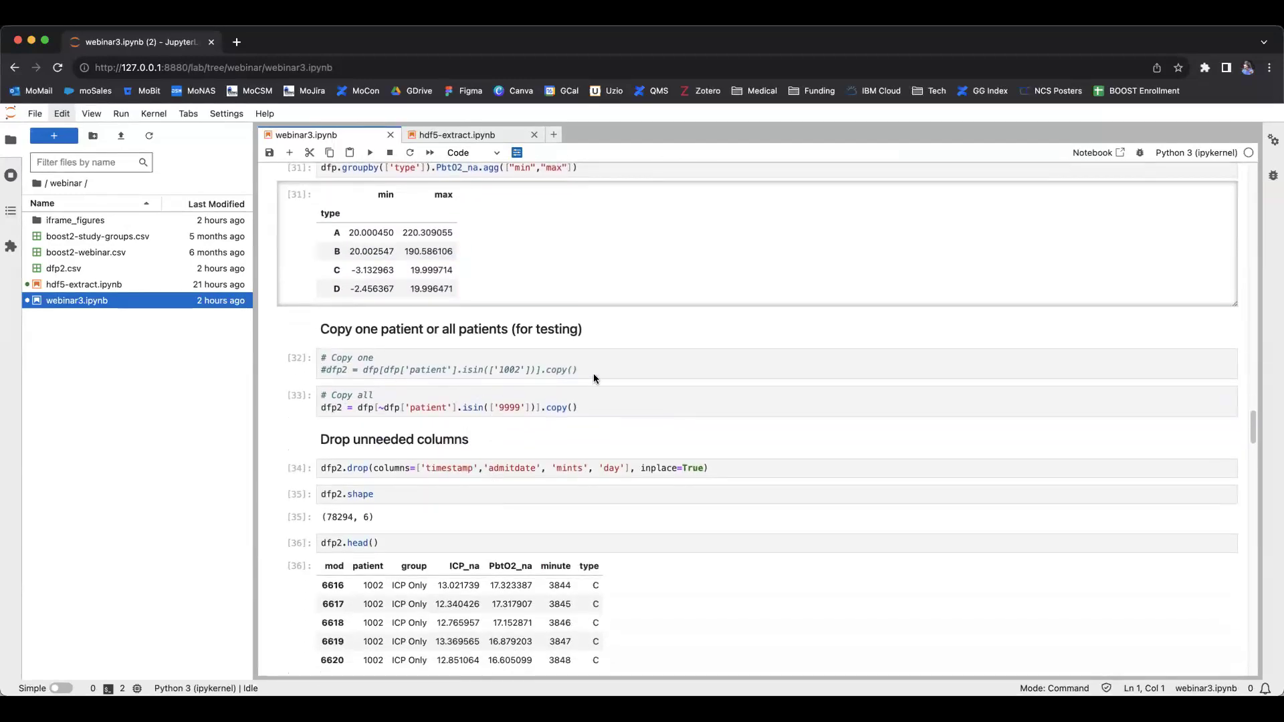
{"action": "scroll", "coordinate": [593, 376], "scroll_direction": "down", "scroll_amount": 2}
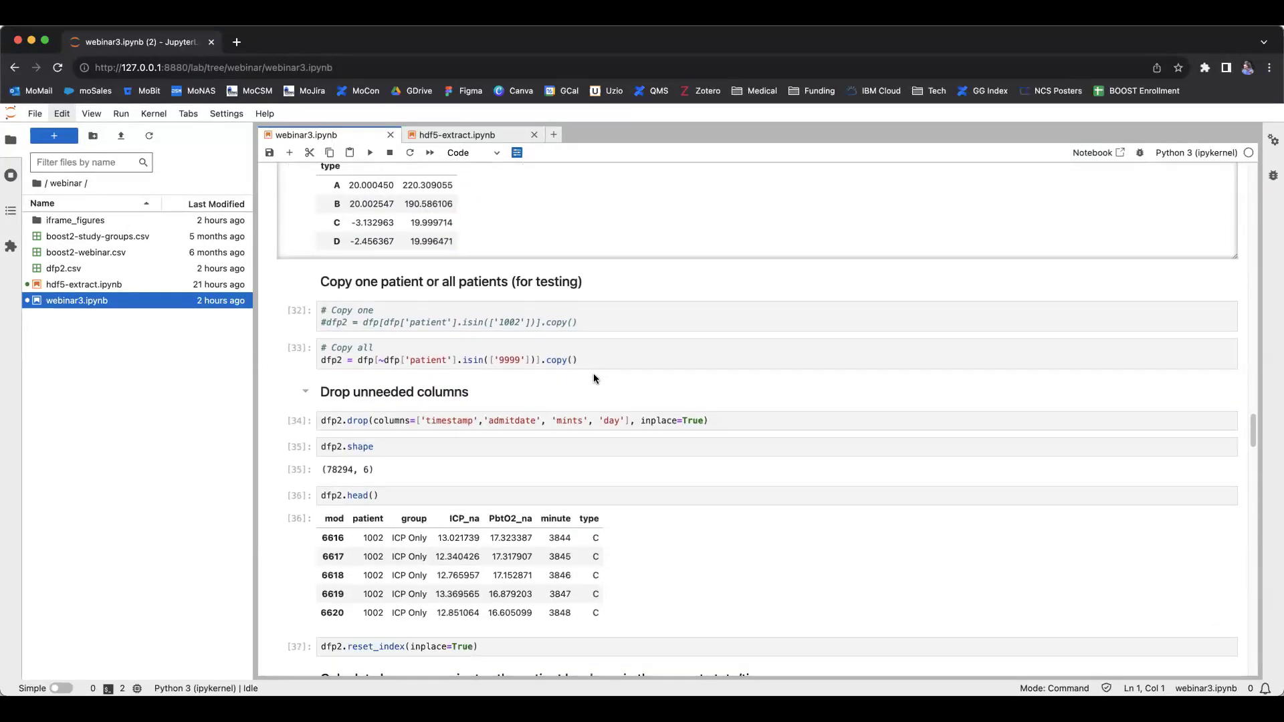
{"action": "scroll", "coordinate": [592, 373], "scroll_direction": "down", "scroll_amount": 1}
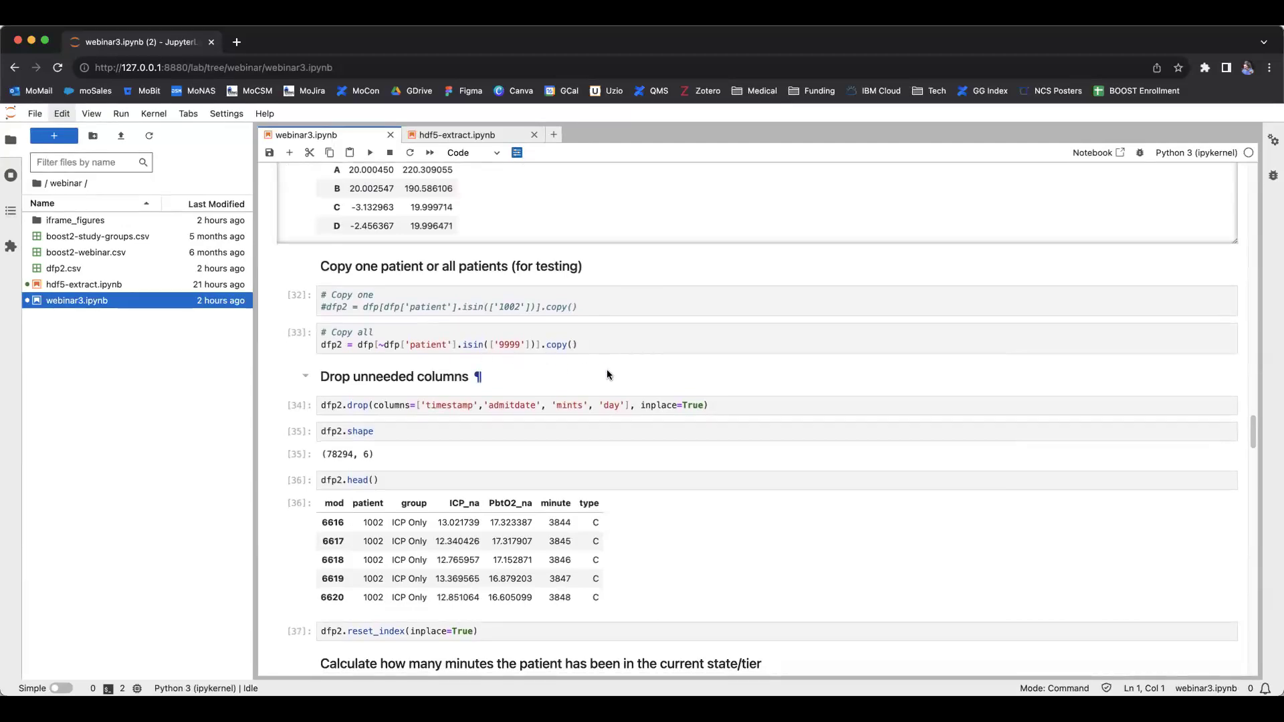
{"action": "scroll", "coordinate": [607, 375], "scroll_direction": "down", "scroll_amount": 3}
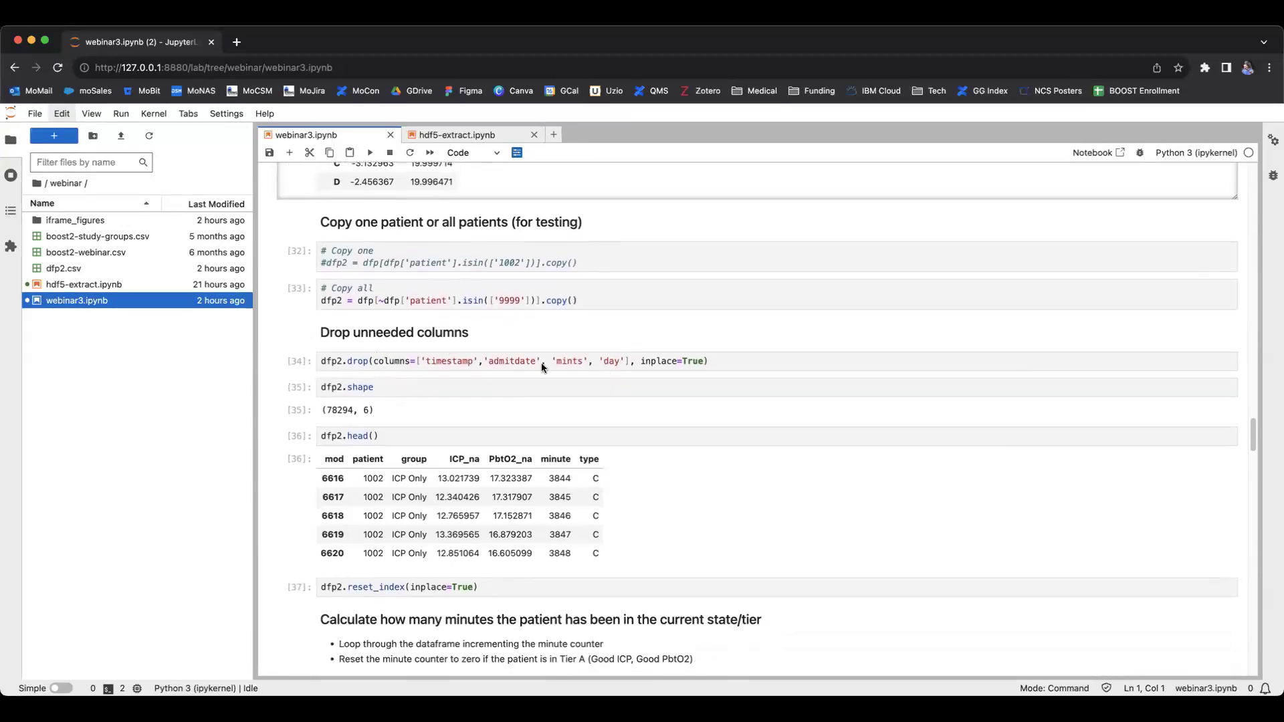
{"action": "scroll", "coordinate": [541, 366], "scroll_direction": "down", "scroll_amount": 5}
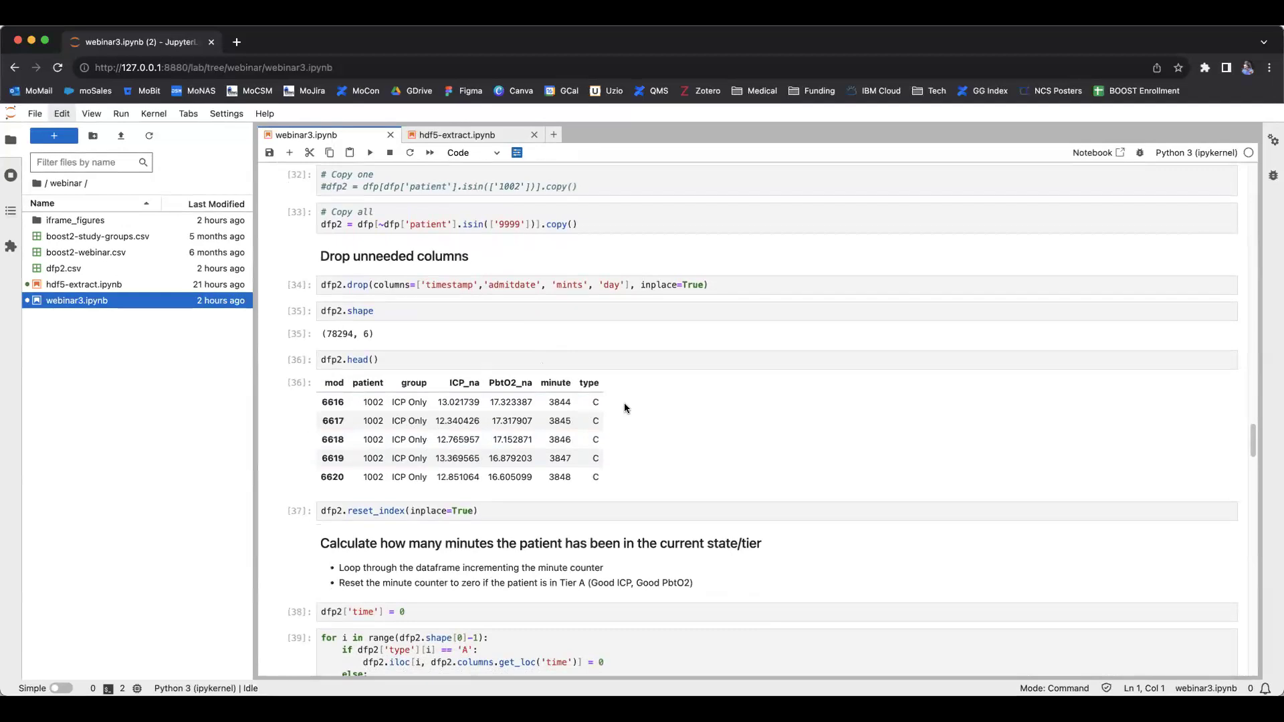
{"action": "scroll", "coordinate": [625, 407], "scroll_direction": "down", "scroll_amount": 5}
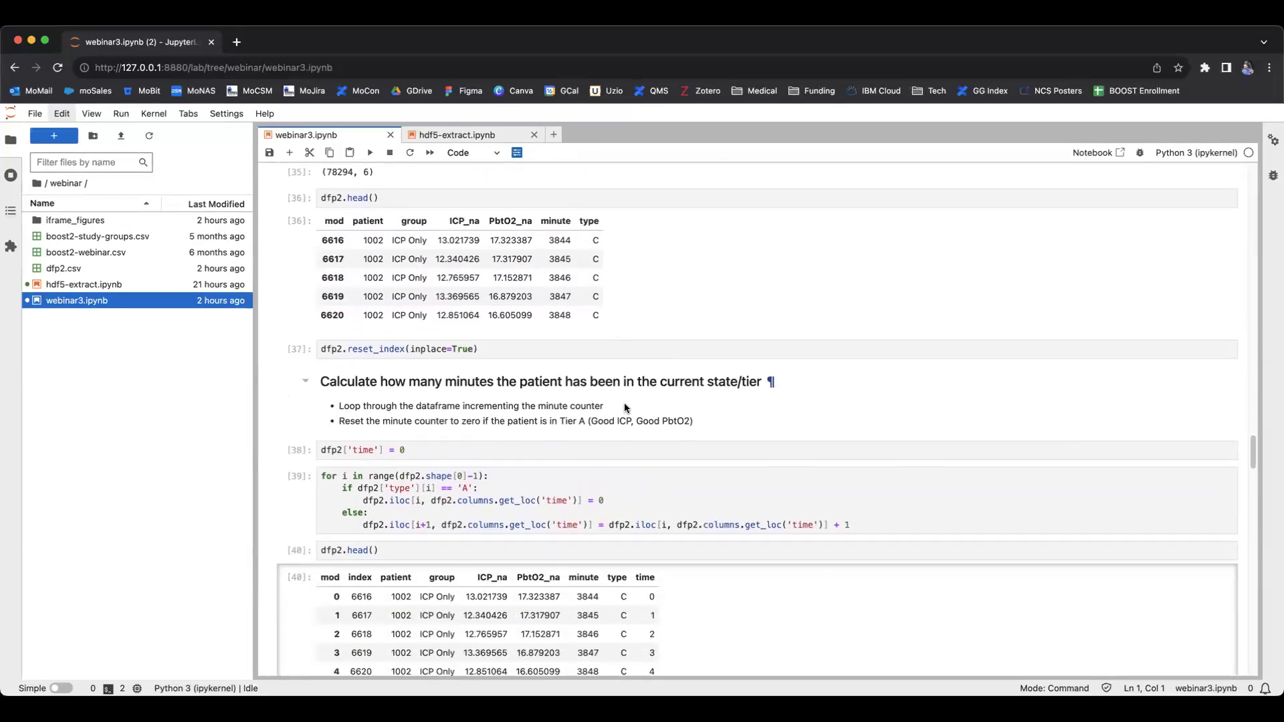
- Examine the time column with its sample rows, and the cells that rename the columns and sort by Minute and Patient
{"action": "scroll", "coordinate": [626, 407], "scroll_direction": "down", "scroll_amount": 1}
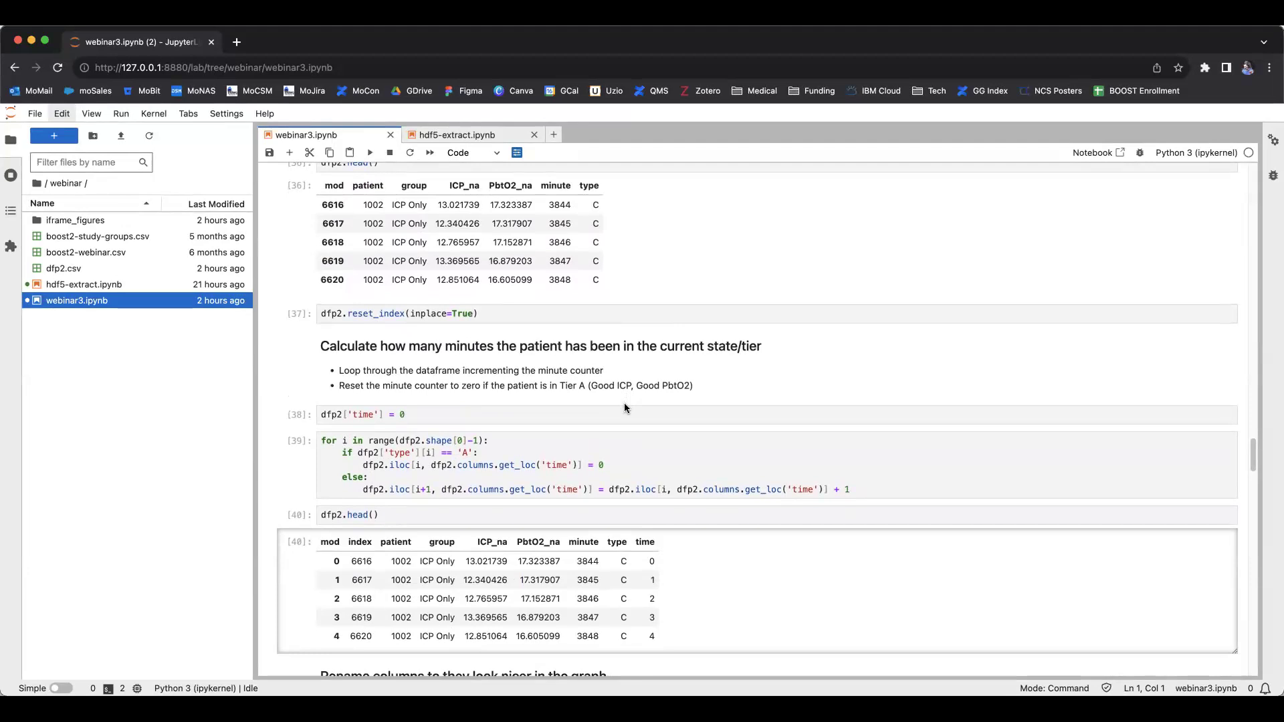
{"action": "scroll", "coordinate": [625, 408], "scroll_direction": "down", "scroll_amount": 2}
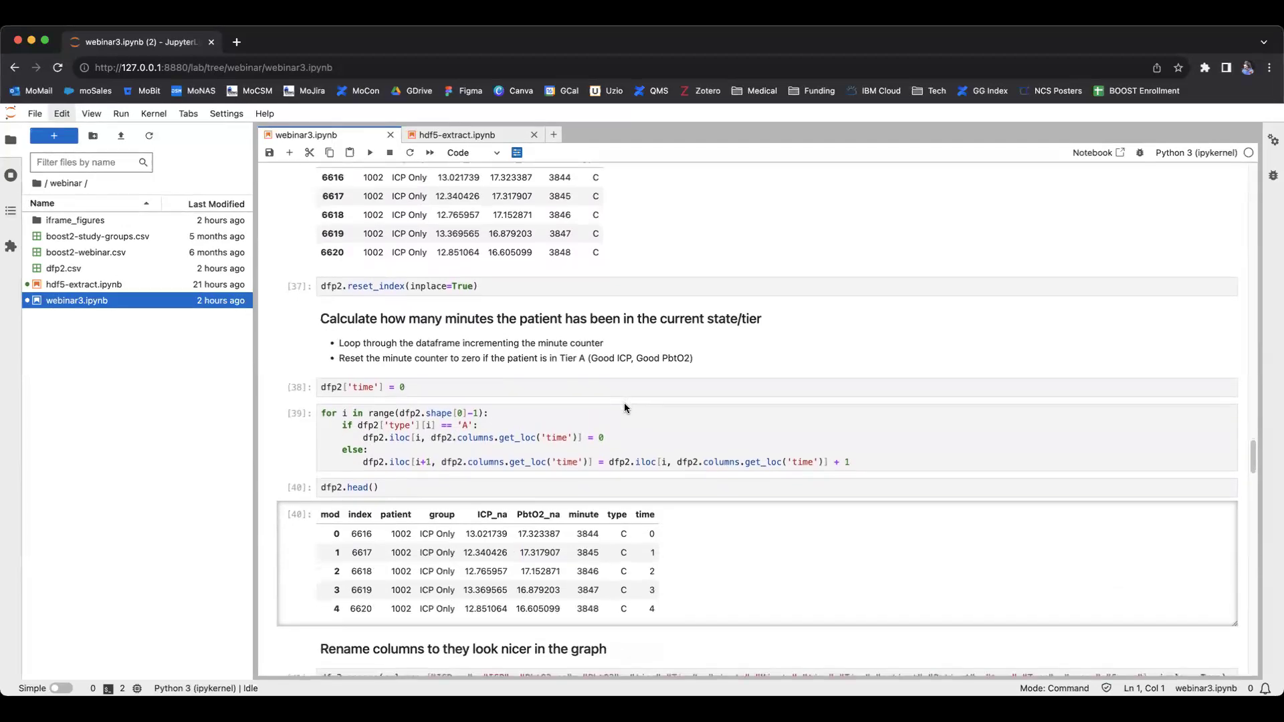
{"action": "scroll", "coordinate": [626, 407], "scroll_direction": "down", "scroll_amount": 1}
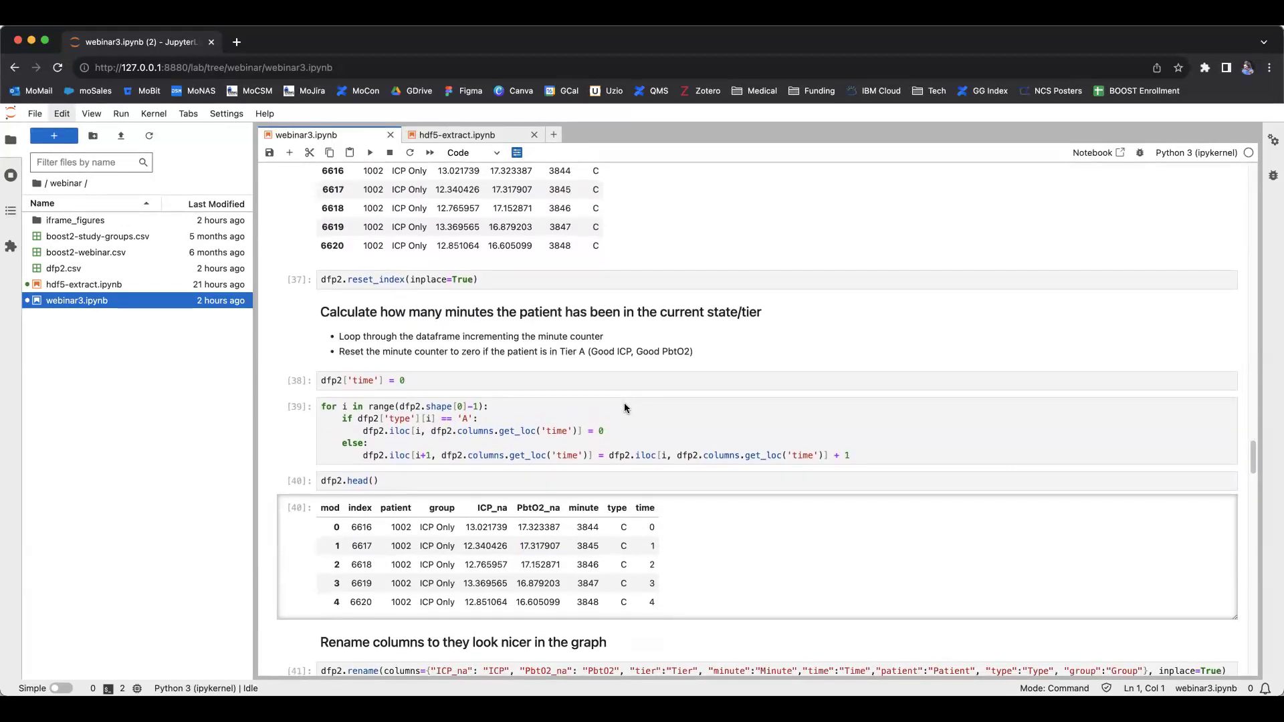
{"action": "scroll", "coordinate": [624, 403], "scroll_direction": "down", "scroll_amount": 1}
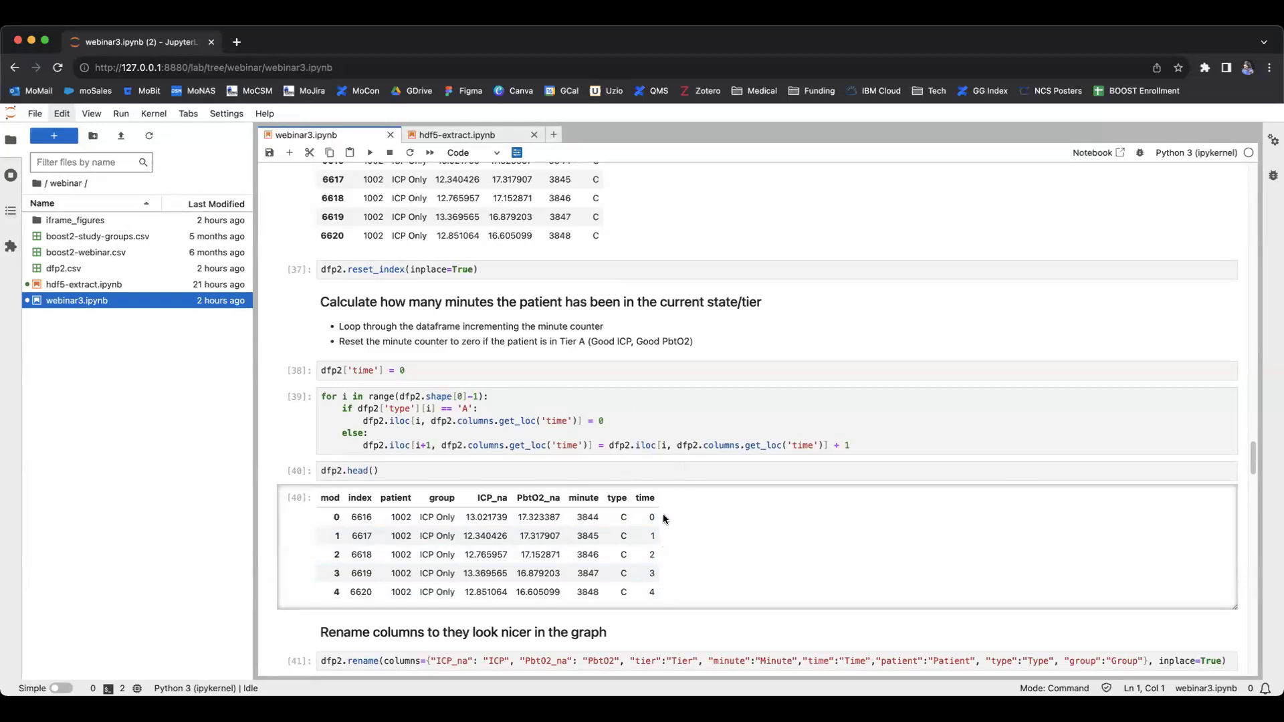
{"action": "scroll", "coordinate": [667, 583], "scroll_direction": "down", "scroll_amount": 5}
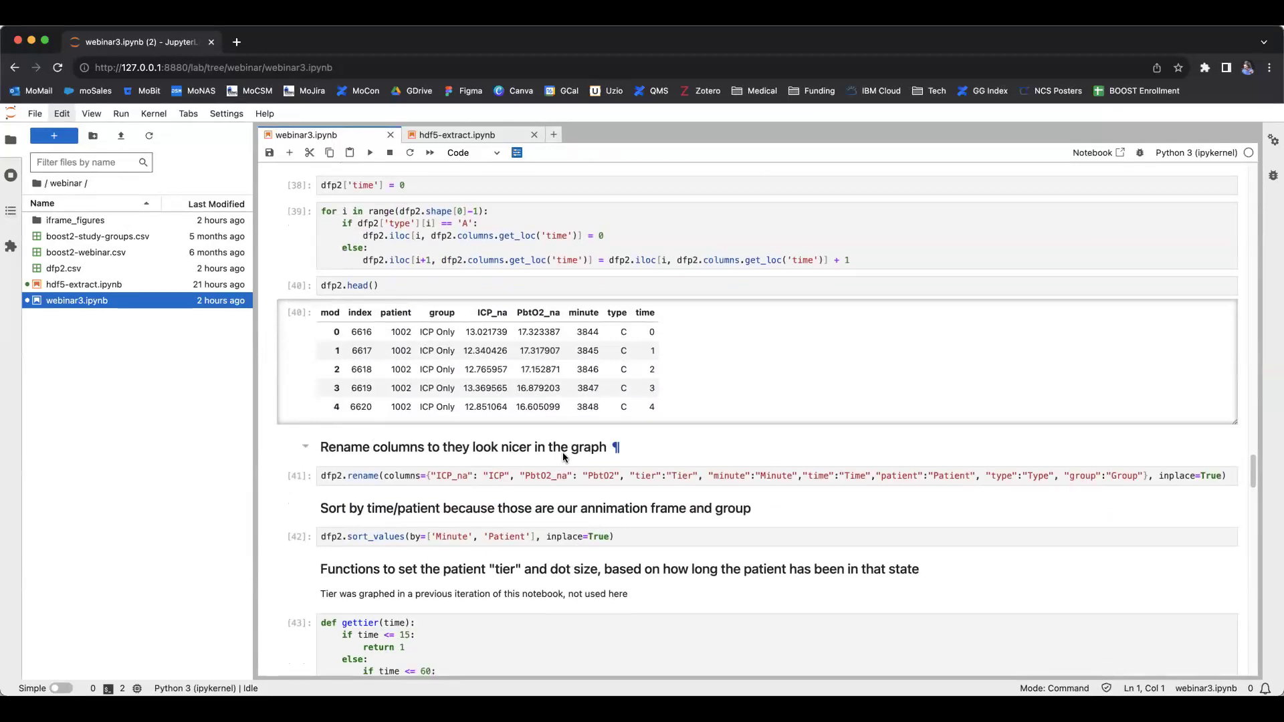
{"action": "scroll", "coordinate": [563, 454], "scroll_direction": "down", "scroll_amount": 2}
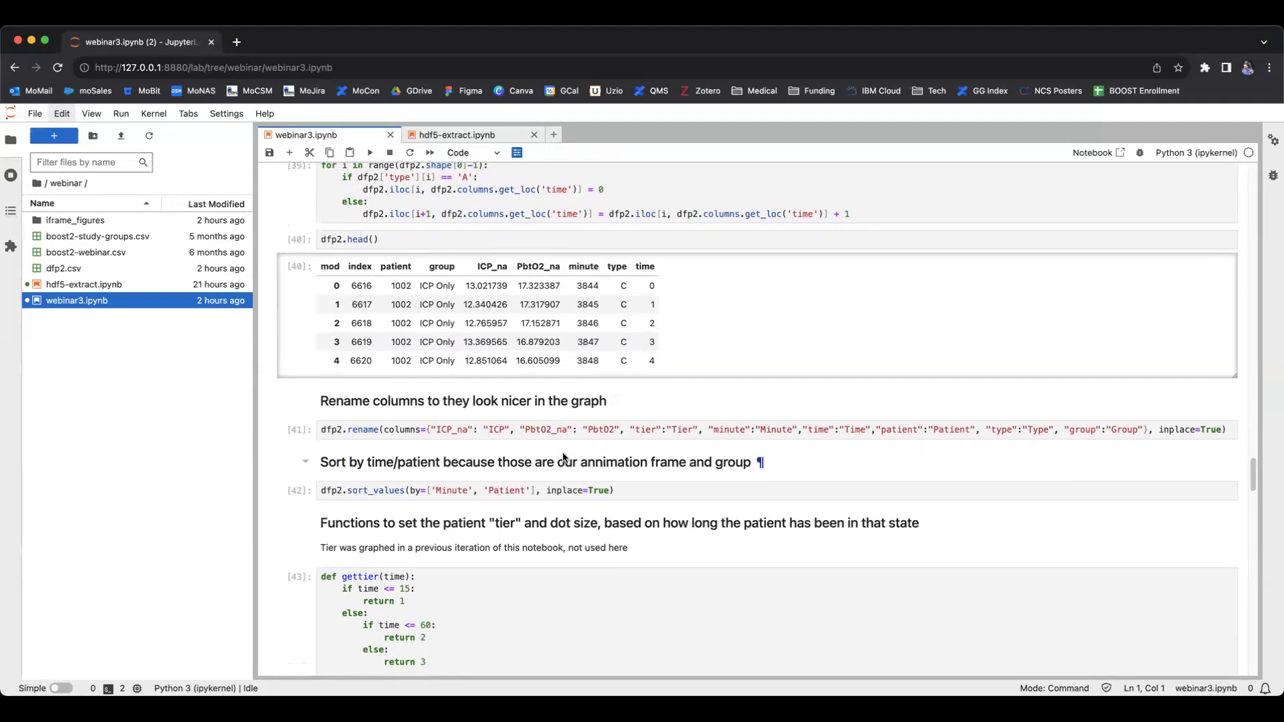
- Examine the gettier and tierdot functions, the cells applying them to the Tier and dot columns, and the dfp2.tail() rows
{"action": "scroll", "coordinate": [563, 458], "scroll_direction": "down", "scroll_amount": 10}
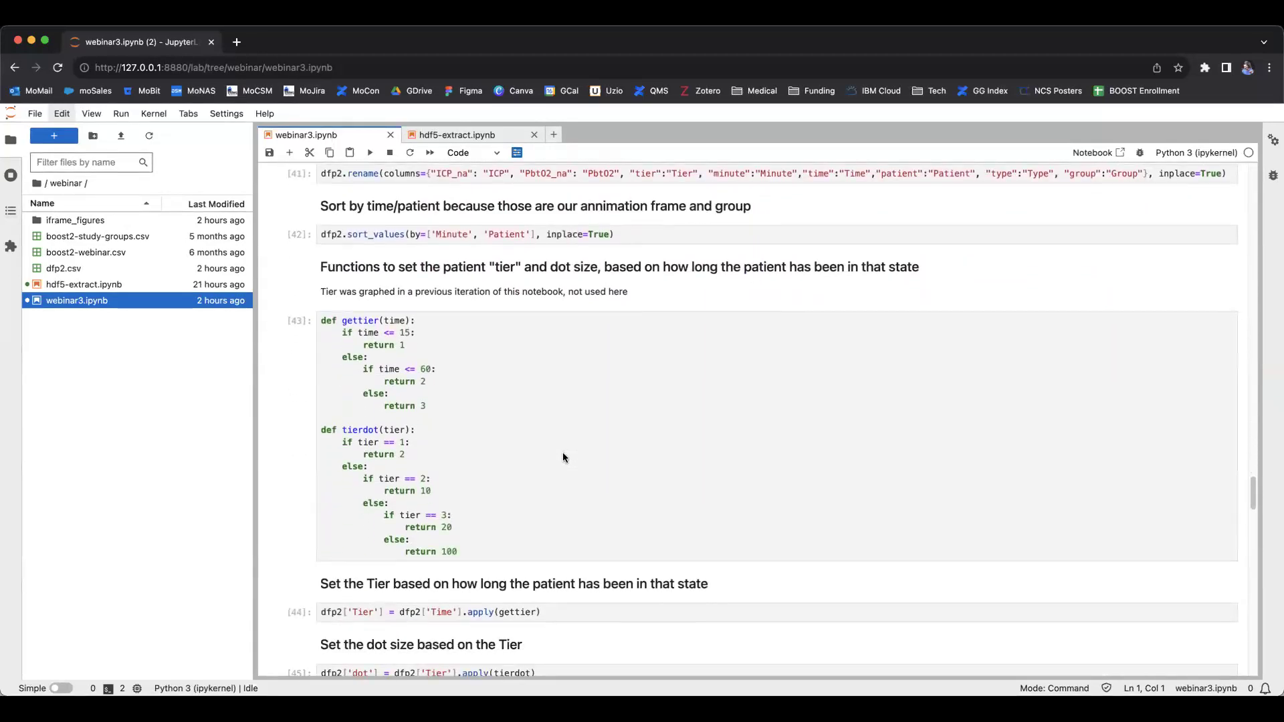
{"action": "scroll", "coordinate": [563, 457], "scroll_direction": "down", "scroll_amount": 1}
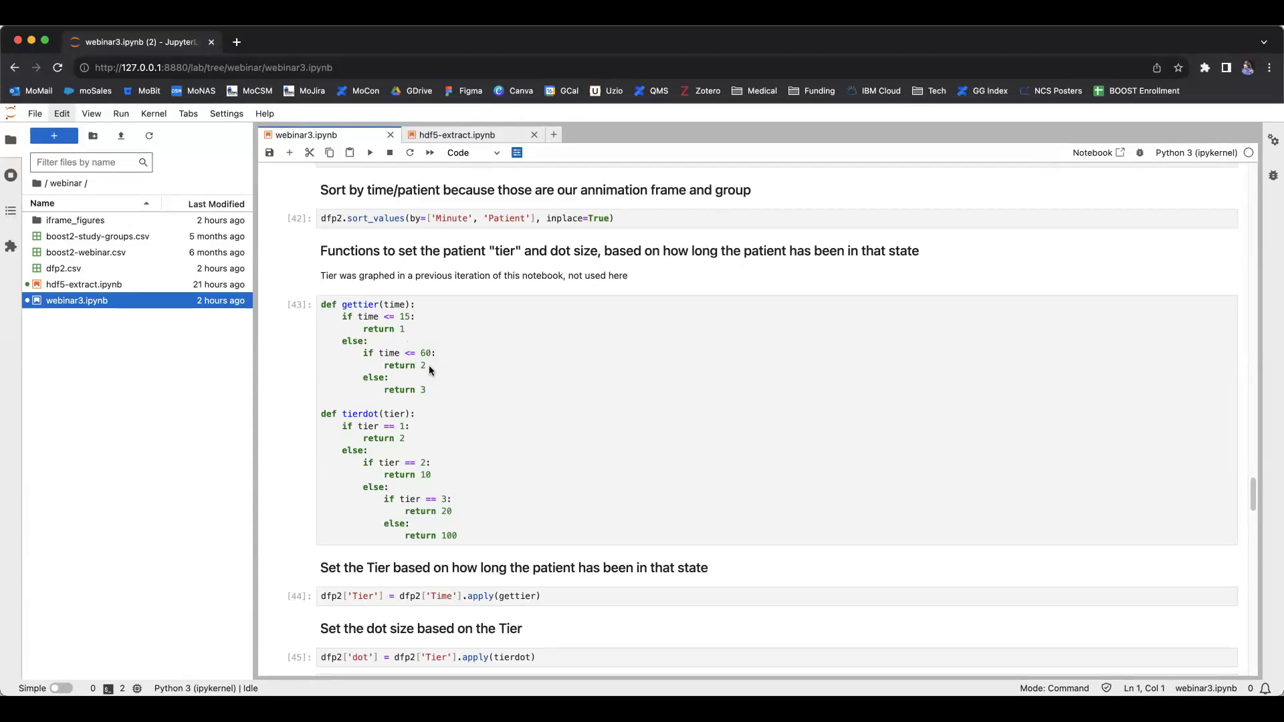
{"action": "scroll", "coordinate": [446, 400], "scroll_direction": "down", "scroll_amount": 4}
{"action": "scroll", "coordinate": [446, 400], "scroll_direction": "down", "scroll_amount": 4}
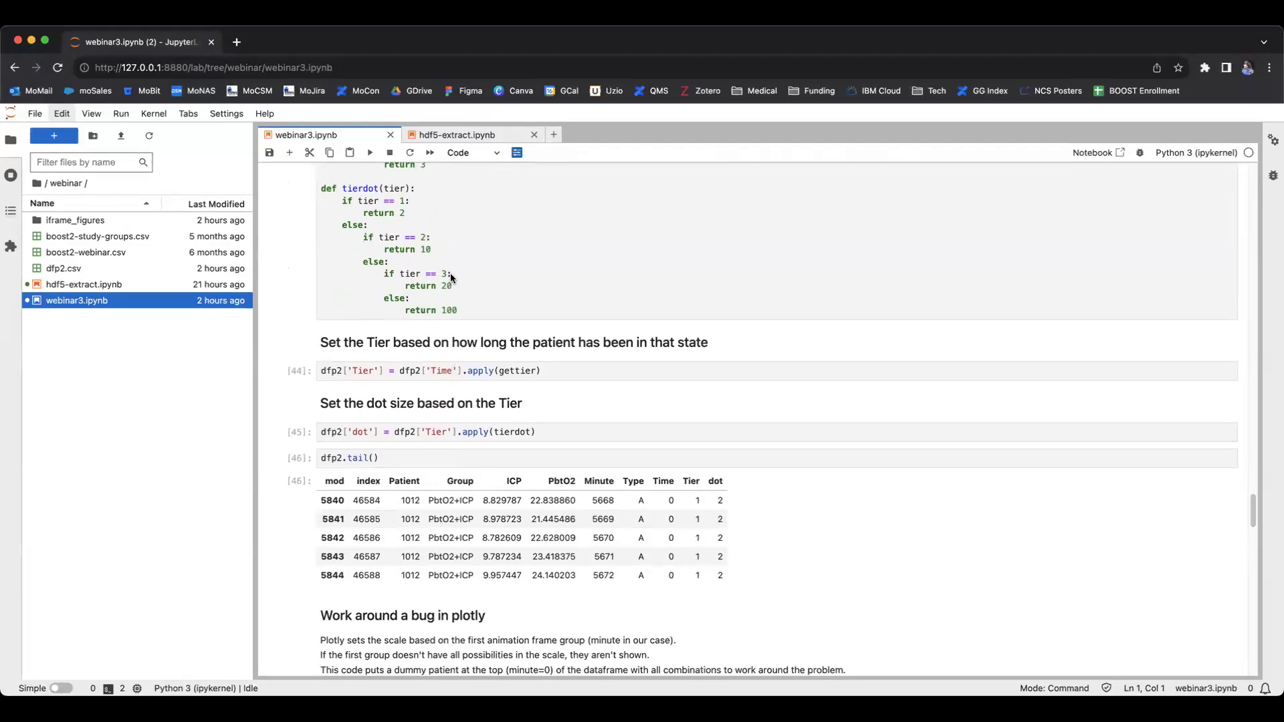
{"action": "scroll", "coordinate": [492, 436], "scroll_direction": "down", "scroll_amount": 4}
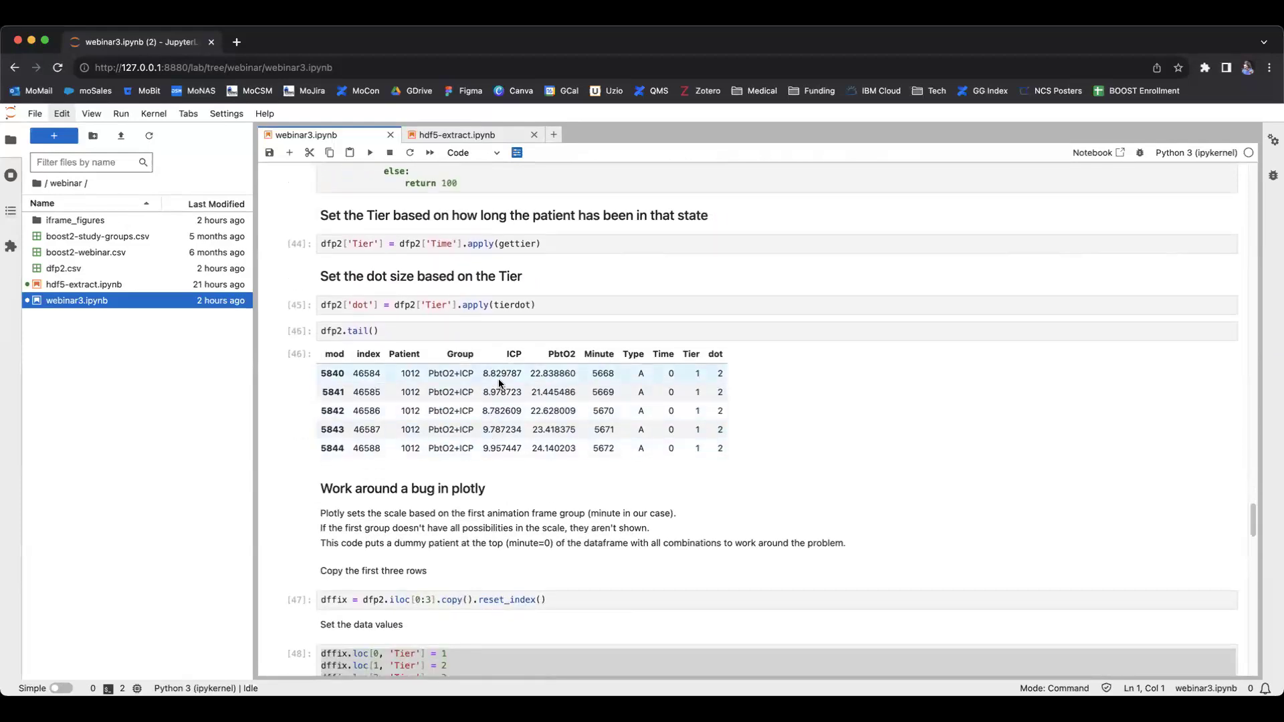
{"action": "scroll", "coordinate": [499, 384], "scroll_direction": "down", "scroll_amount": 5}
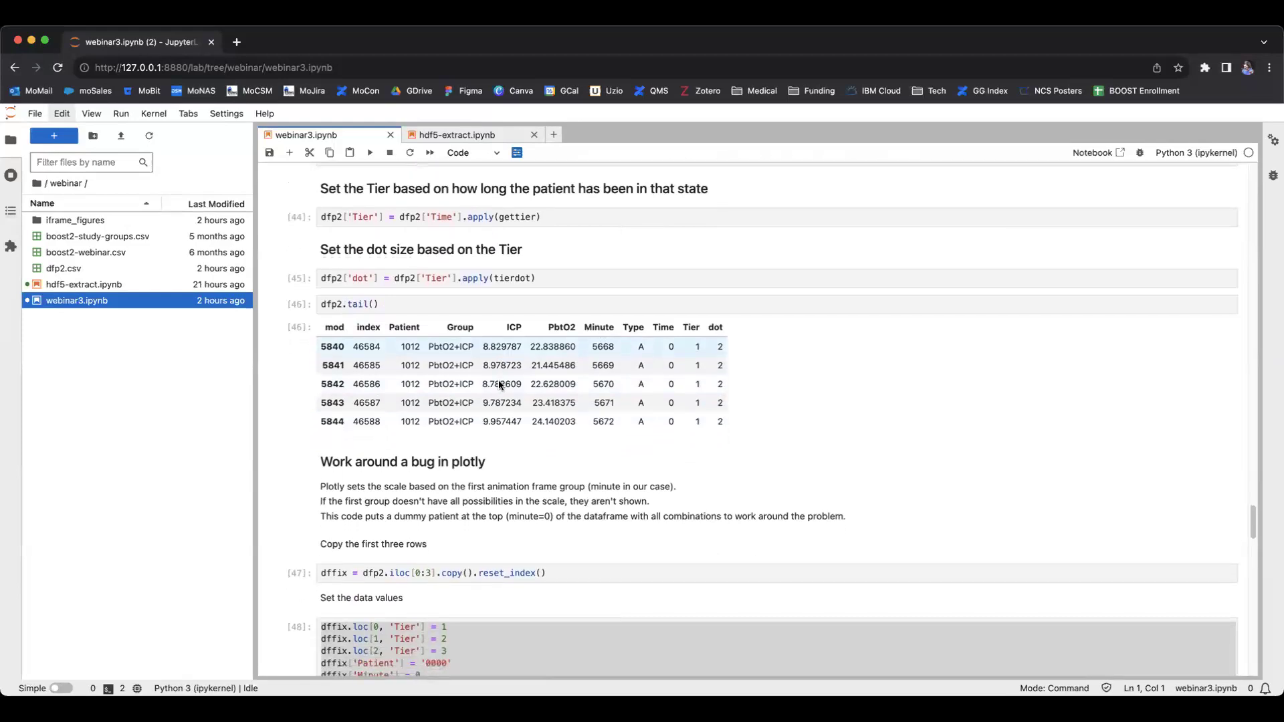
{"action": "scroll", "coordinate": [499, 385], "scroll_direction": "down", "scroll_amount": 1}
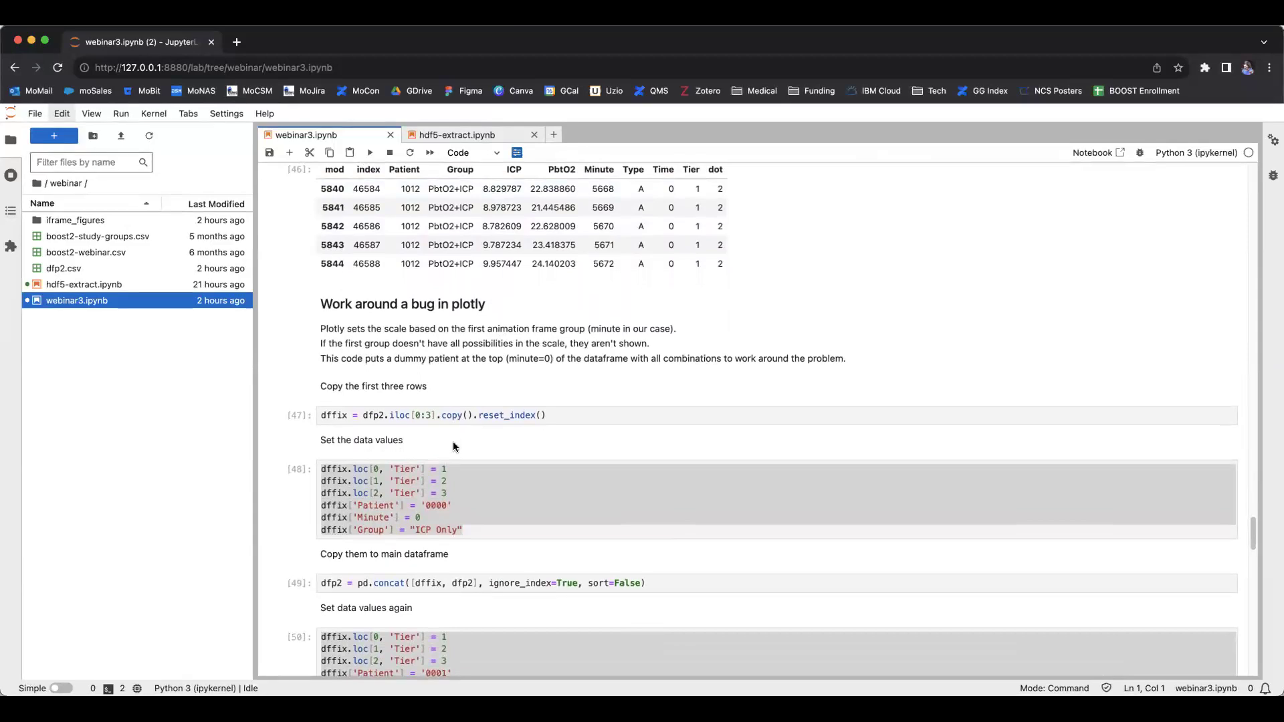
- Look ahead at the BOOST II burden chart, and return to the section on working around the Plotly bug
{"action": "scroll", "coordinate": [453, 447], "scroll_direction": "down", "scroll_amount": 20}
{"action": "scroll", "coordinate": [454, 447], "scroll_direction": "down", "scroll_amount": 2}
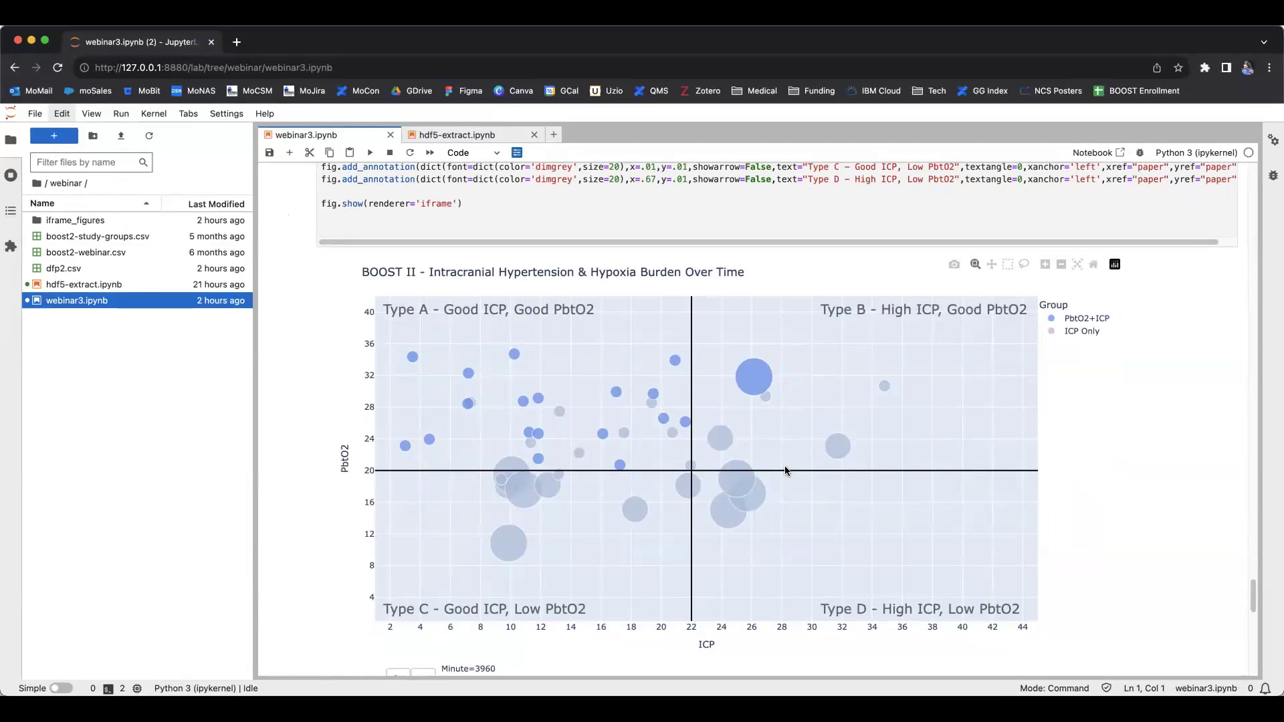
{"action": "scroll", "coordinate": [785, 467], "scroll_direction": "up", "scroll_amount": 2}
{"action": "scroll", "coordinate": [785, 471], "scroll_direction": "down", "scroll_amount": 1}
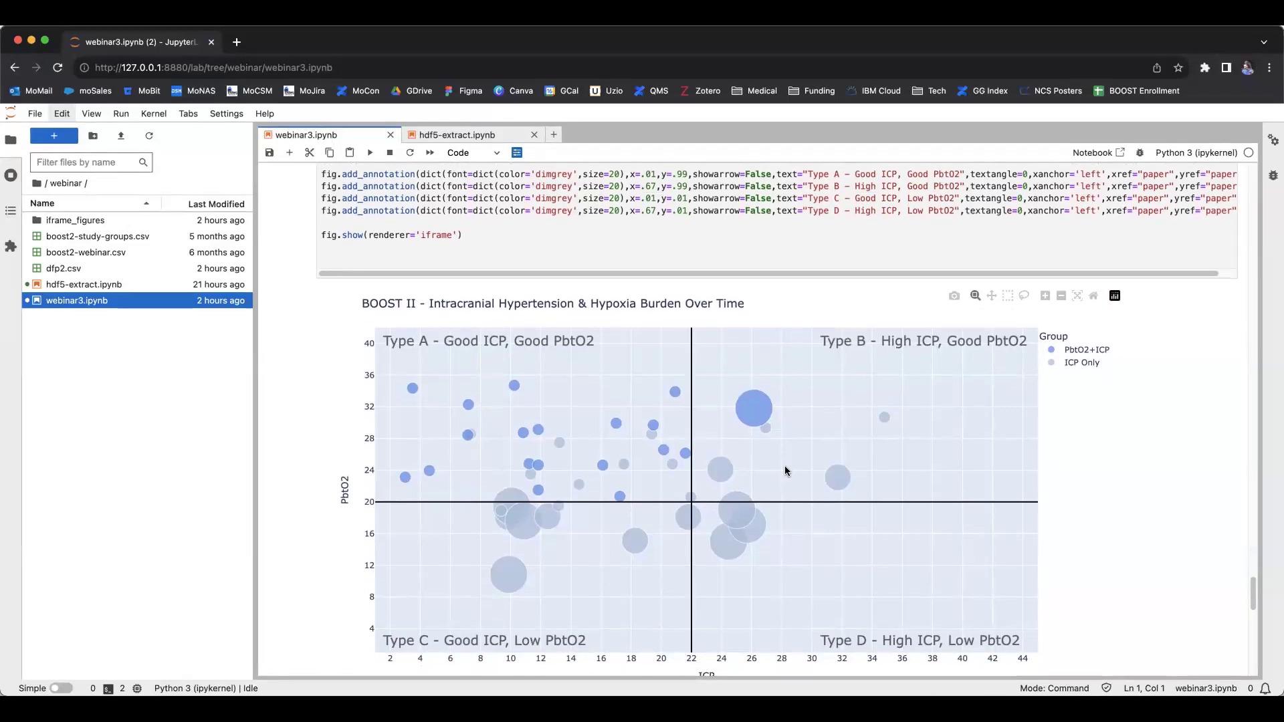
{"action": "scroll", "coordinate": [785, 469], "scroll_direction": "up", "scroll_amount": 15}
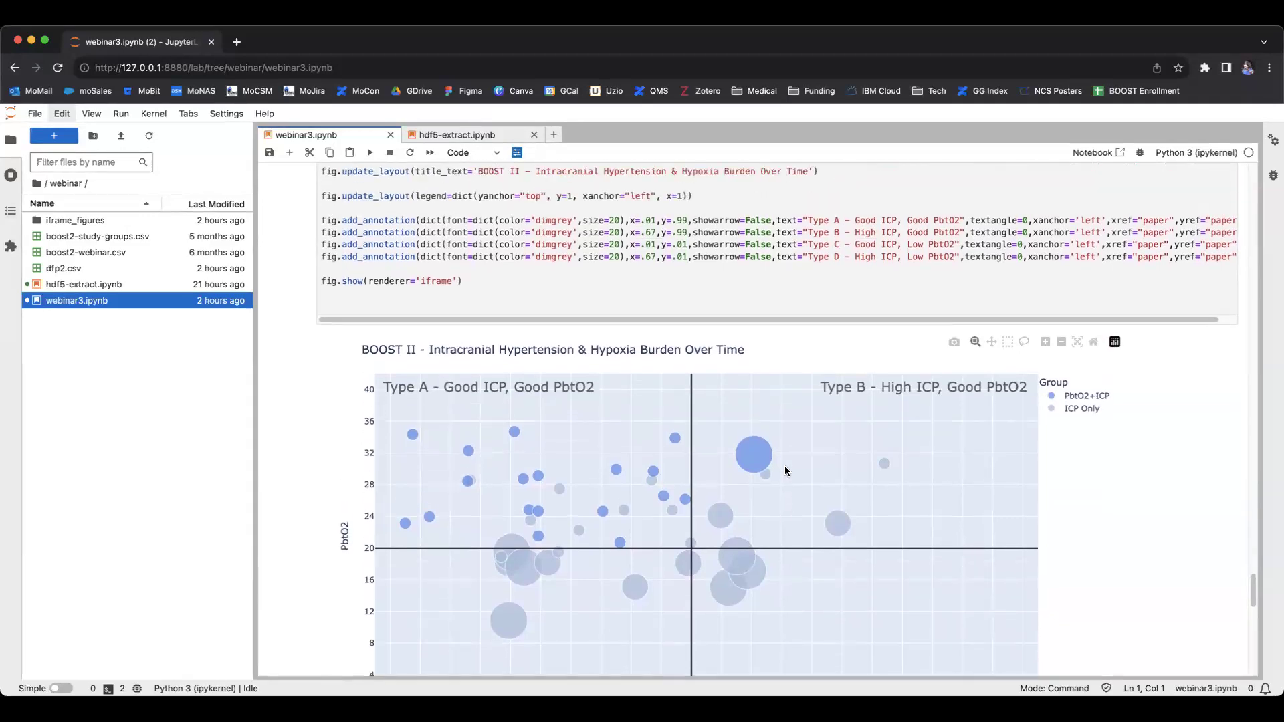
{"action": "scroll", "coordinate": [784, 465], "scroll_direction": "up", "scroll_amount": 5}
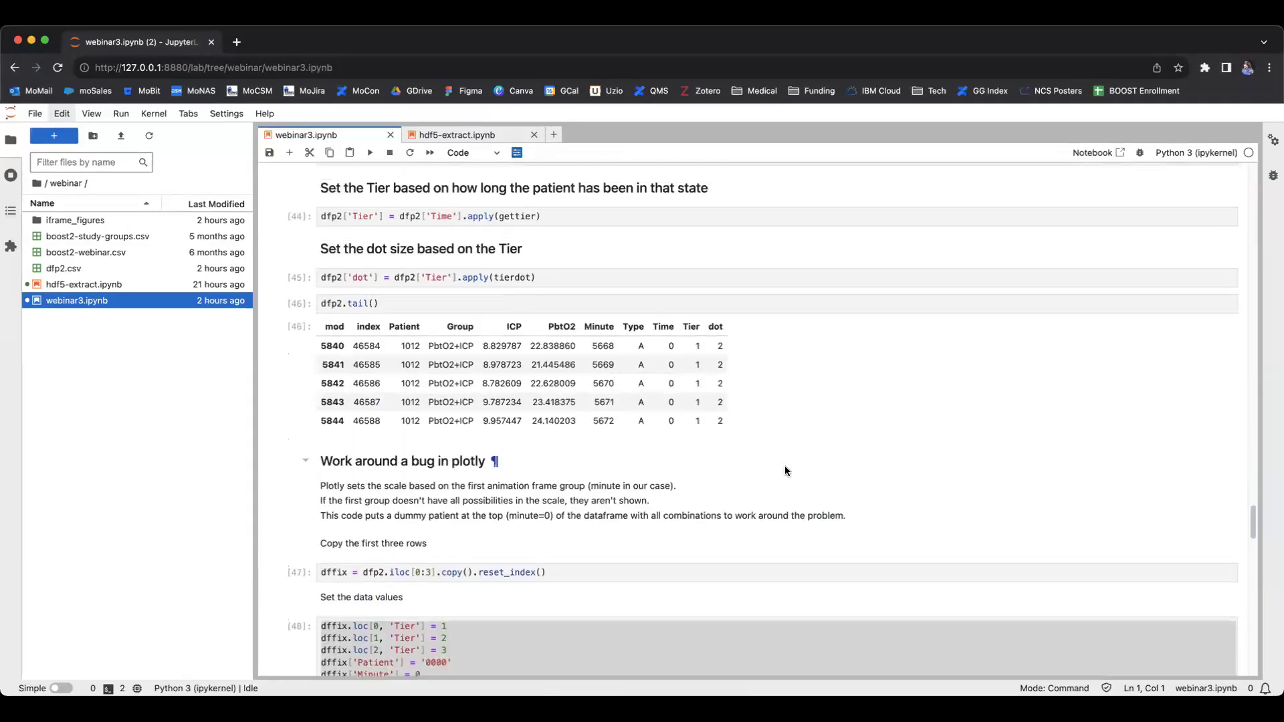
- Examine the Plotly bug workaround that adds dummy patients 0000 and 0001 at minute 0 to the main dataframe
{"action": "scroll", "coordinate": [785, 466], "scroll_direction": "down", "scroll_amount": 10}
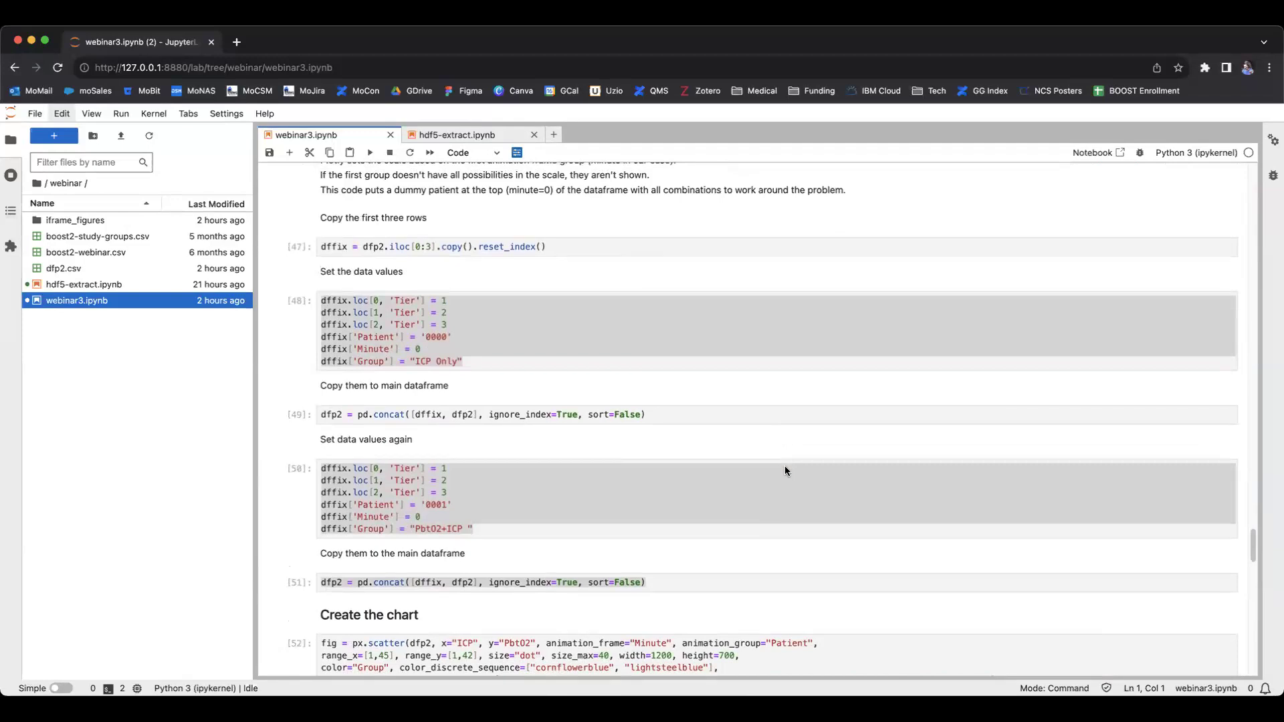
{"action": "scroll", "coordinate": [784, 465], "scroll_direction": "down", "scroll_amount": 2}
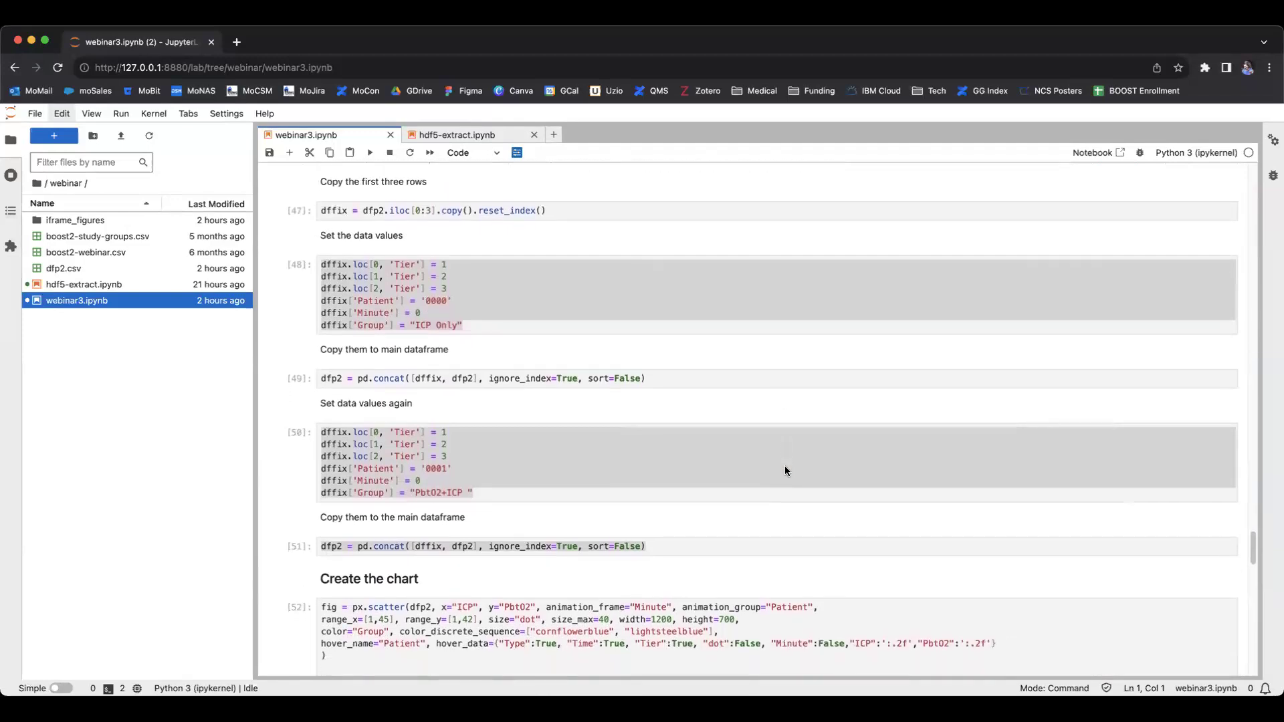
{"action": "scroll", "coordinate": [785, 469], "scroll_direction": "down", "scroll_amount": 4}
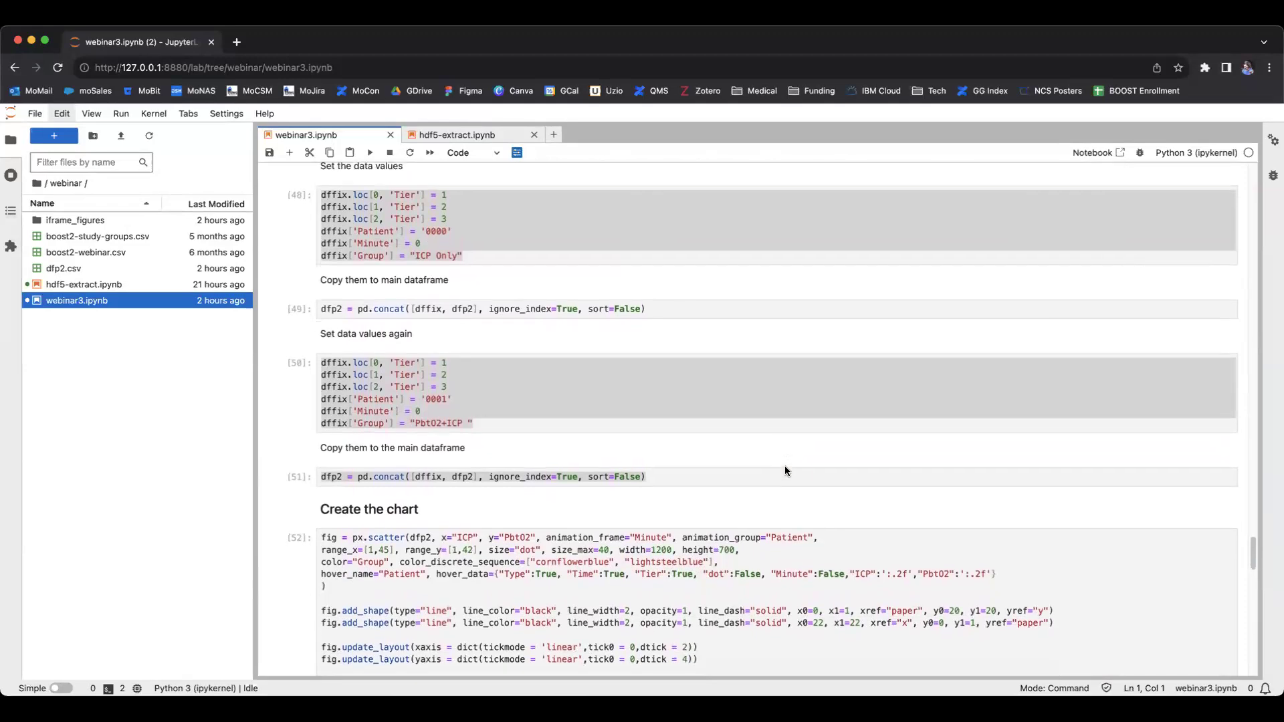
{"action": "scroll", "coordinate": [785, 468], "scroll_direction": "down", "scroll_amount": 5}
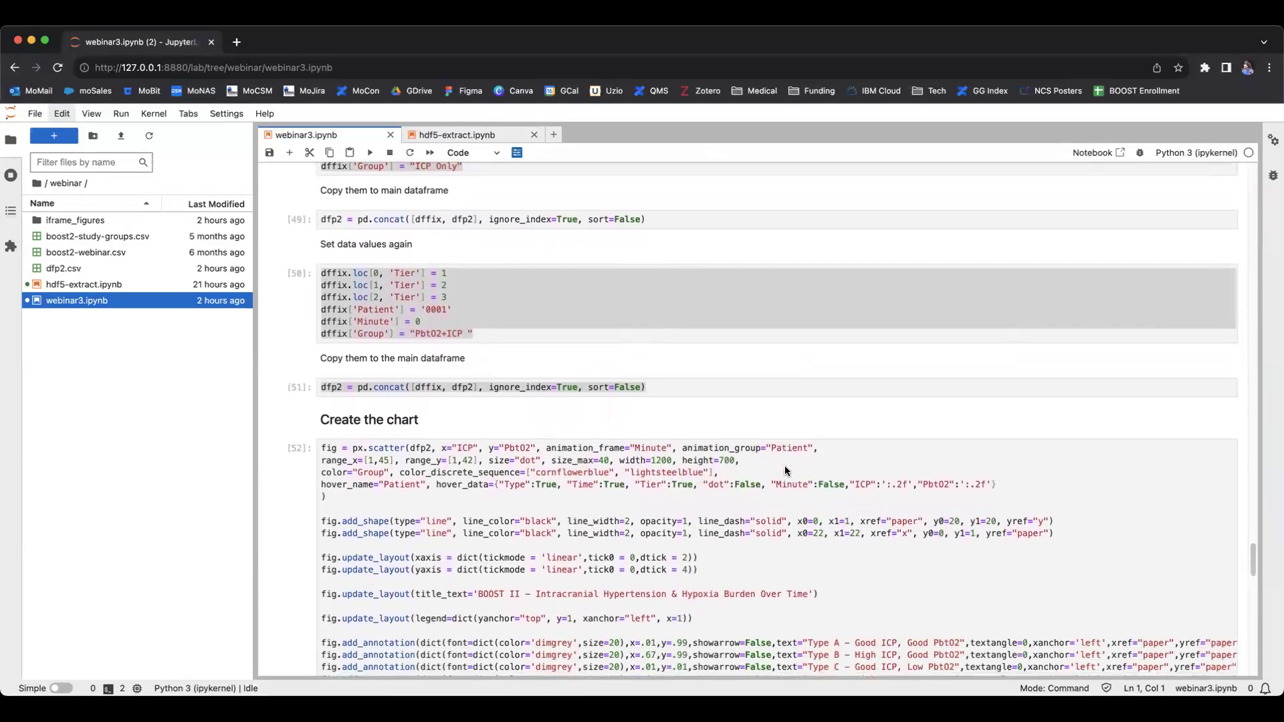
- Examine the chart creation cell, covering the px.scatter call, threshold lines, axis ticks, title, legend and quadrant annotations
{"action": "scroll", "coordinate": [784, 468], "scroll_direction": "down", "scroll_amount": 5}
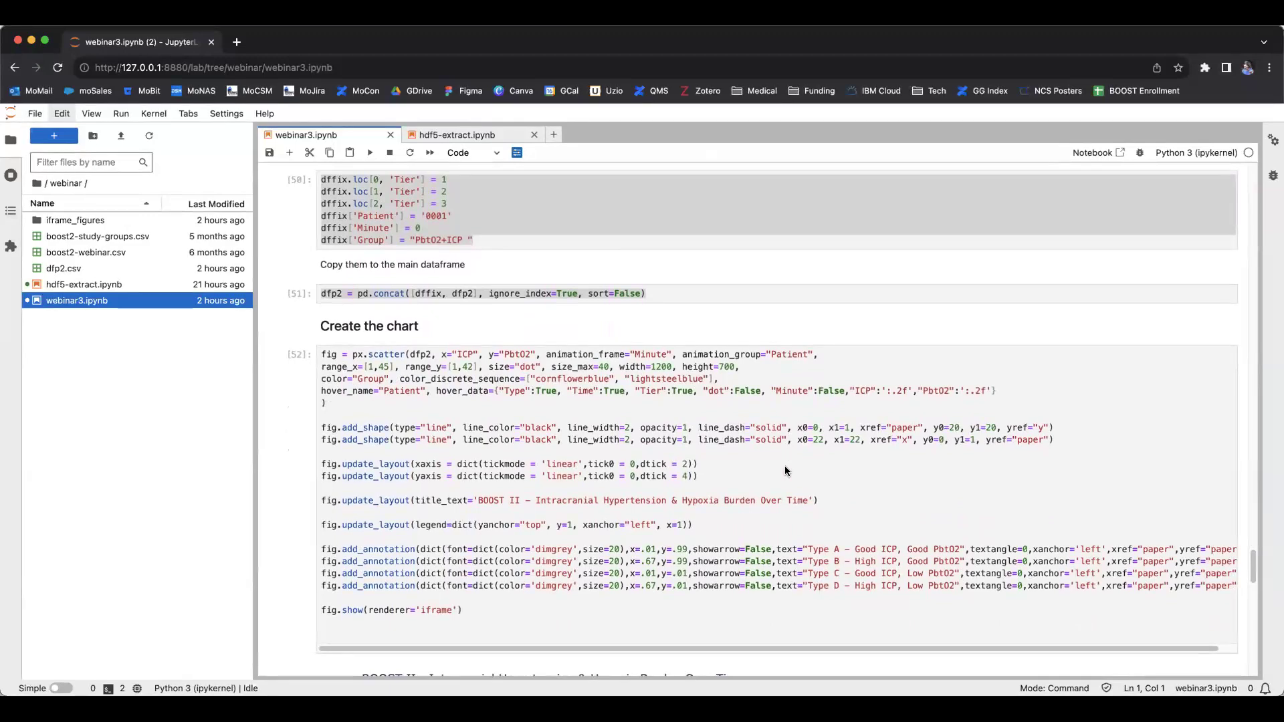
{"action": "scroll", "coordinate": [785, 470], "scroll_direction": "down", "scroll_amount": 1}
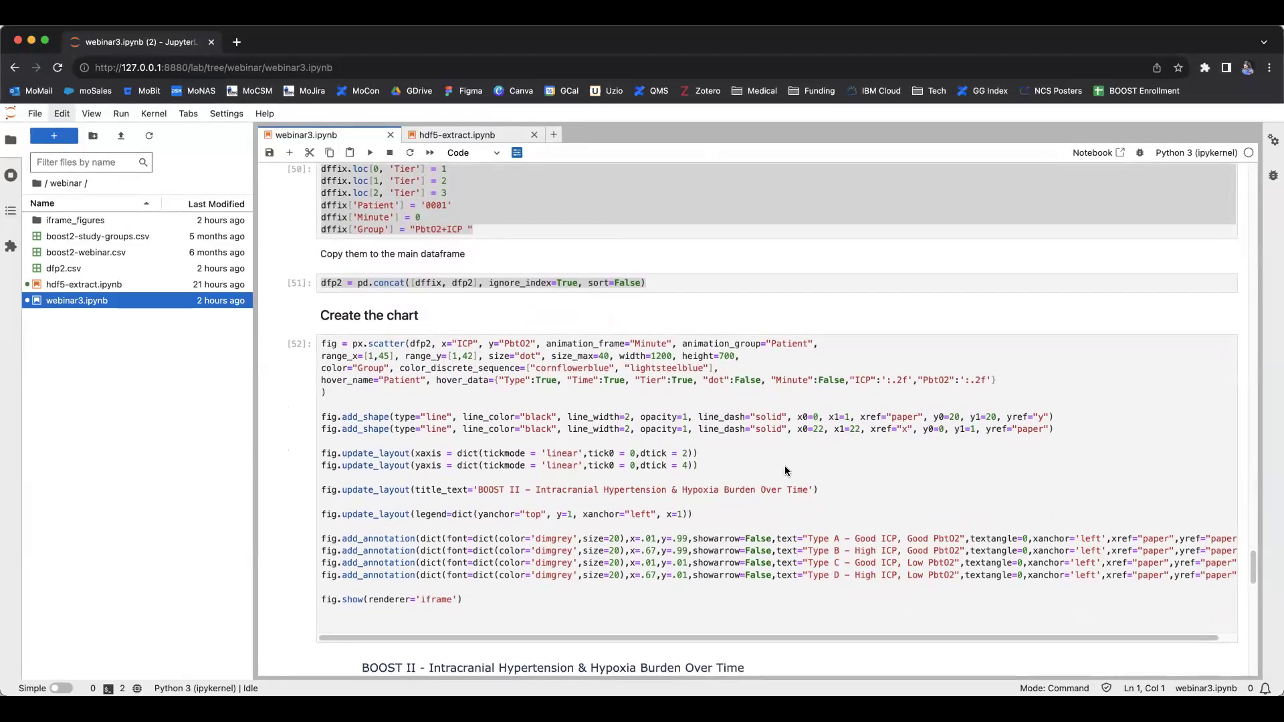
{"action": "scroll", "coordinate": [785, 470], "scroll_direction": "down", "scroll_amount": 3}
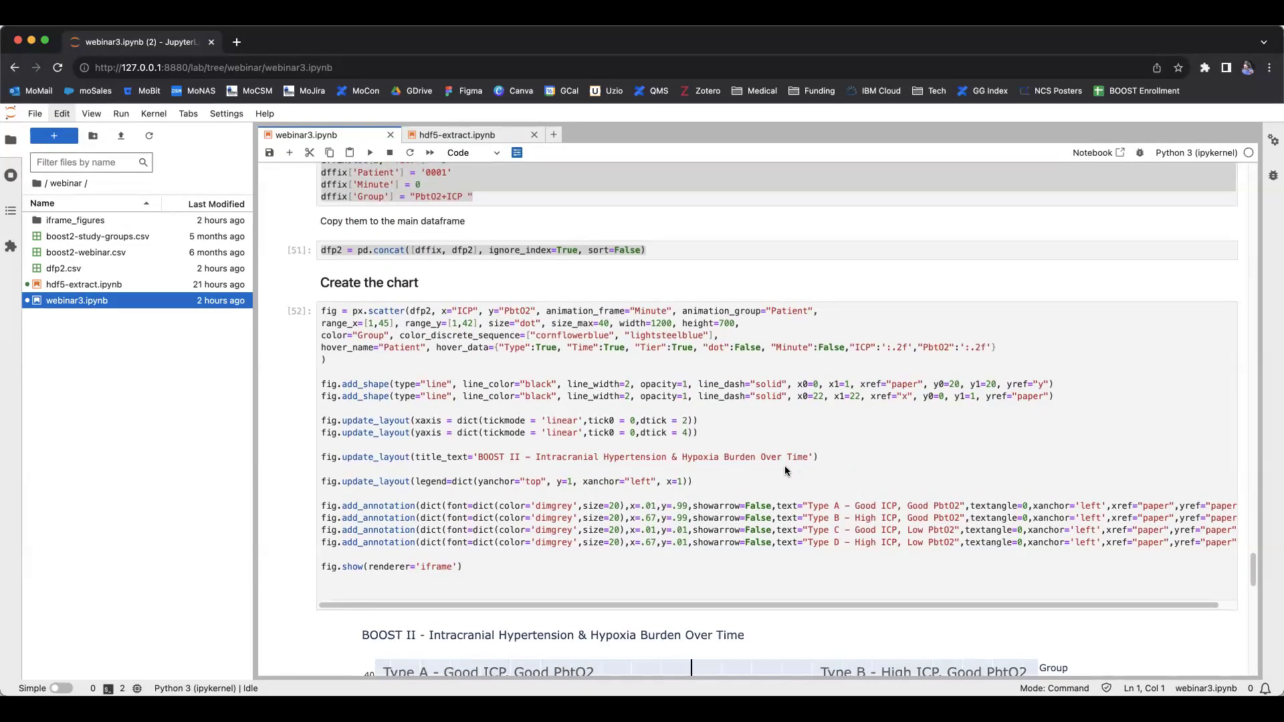
{"action": "scroll", "coordinate": [785, 470], "scroll_direction": "down", "scroll_amount": 2}
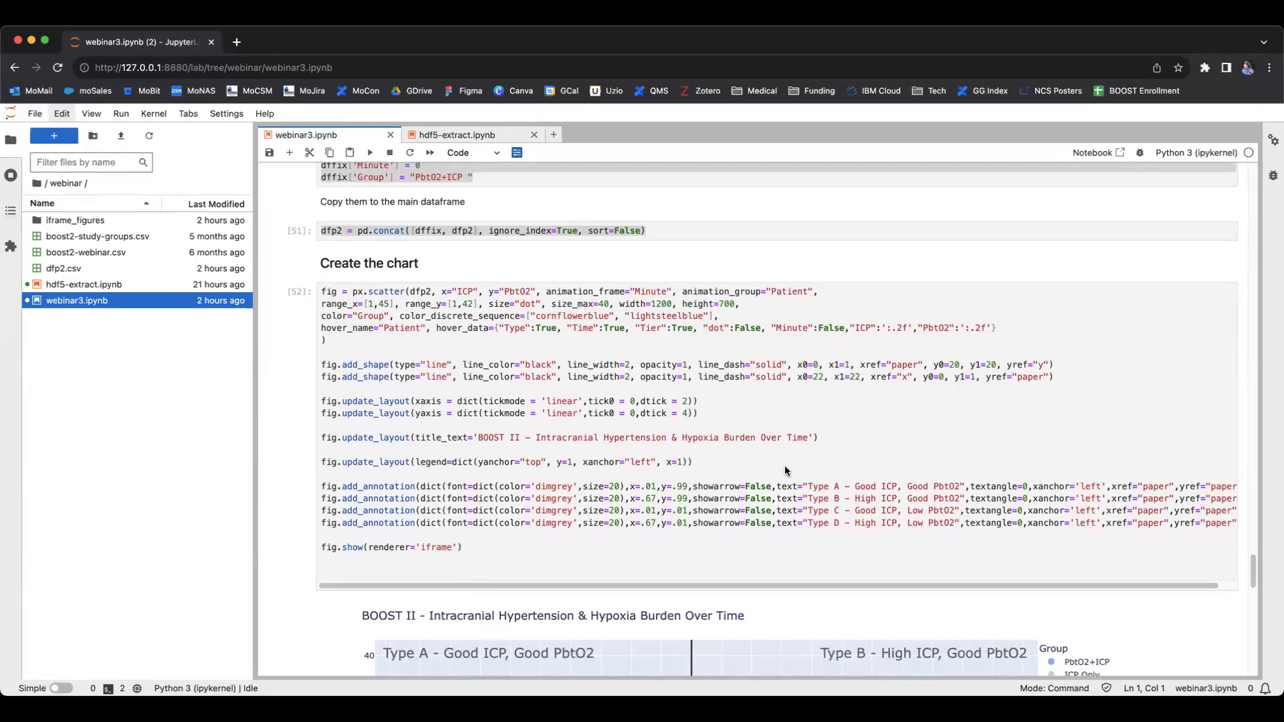
{"action": "scroll", "coordinate": [785, 470], "scroll_direction": "down", "scroll_amount": 5}
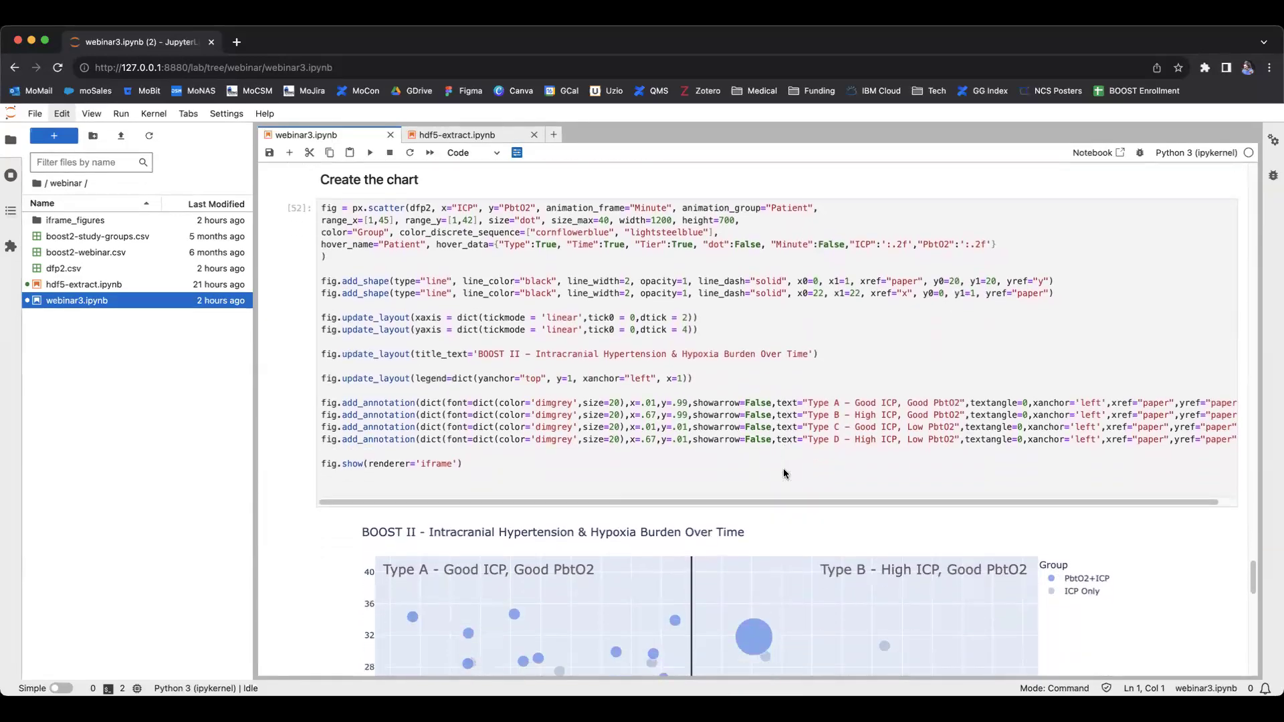
- Examine the rendered ICP versus PbtO2 bubble chart with its four quadrants, group legend and minute slider
{"action": "scroll", "coordinate": [783, 471], "scroll_direction": "down", "scroll_amount": 1}
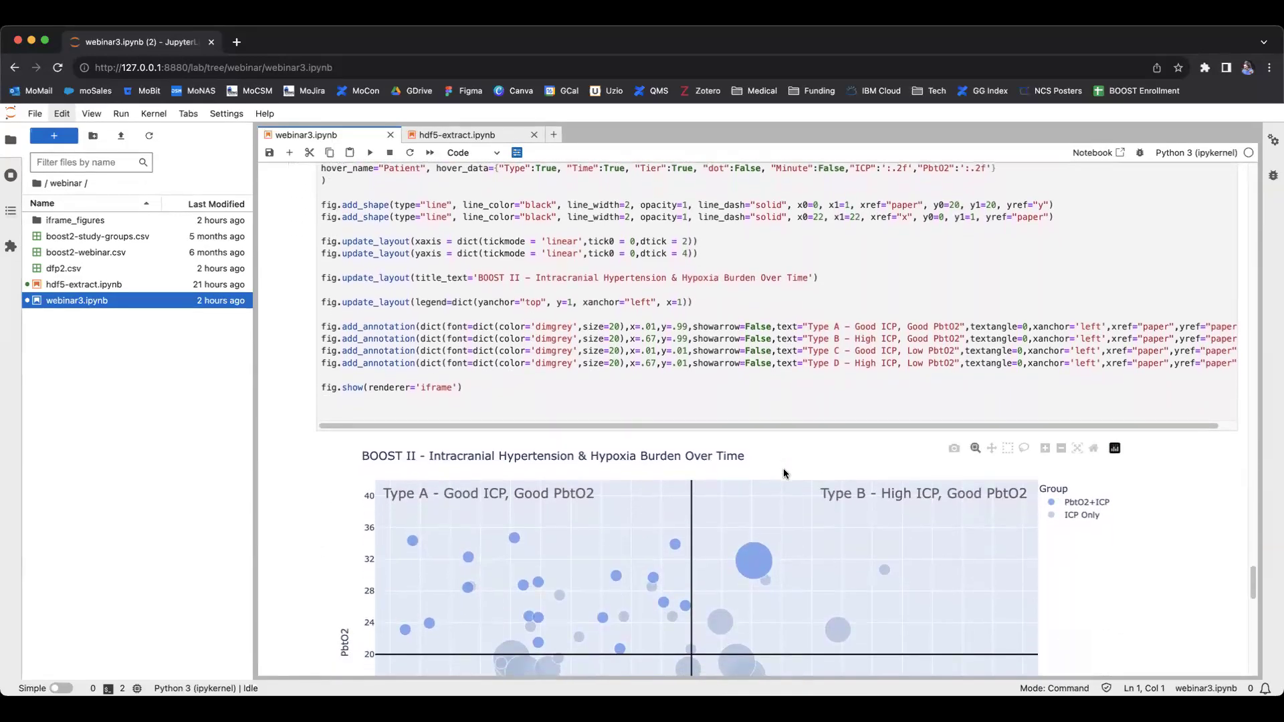
{"action": "scroll", "coordinate": [785, 474], "scroll_direction": "down", "scroll_amount": 3}
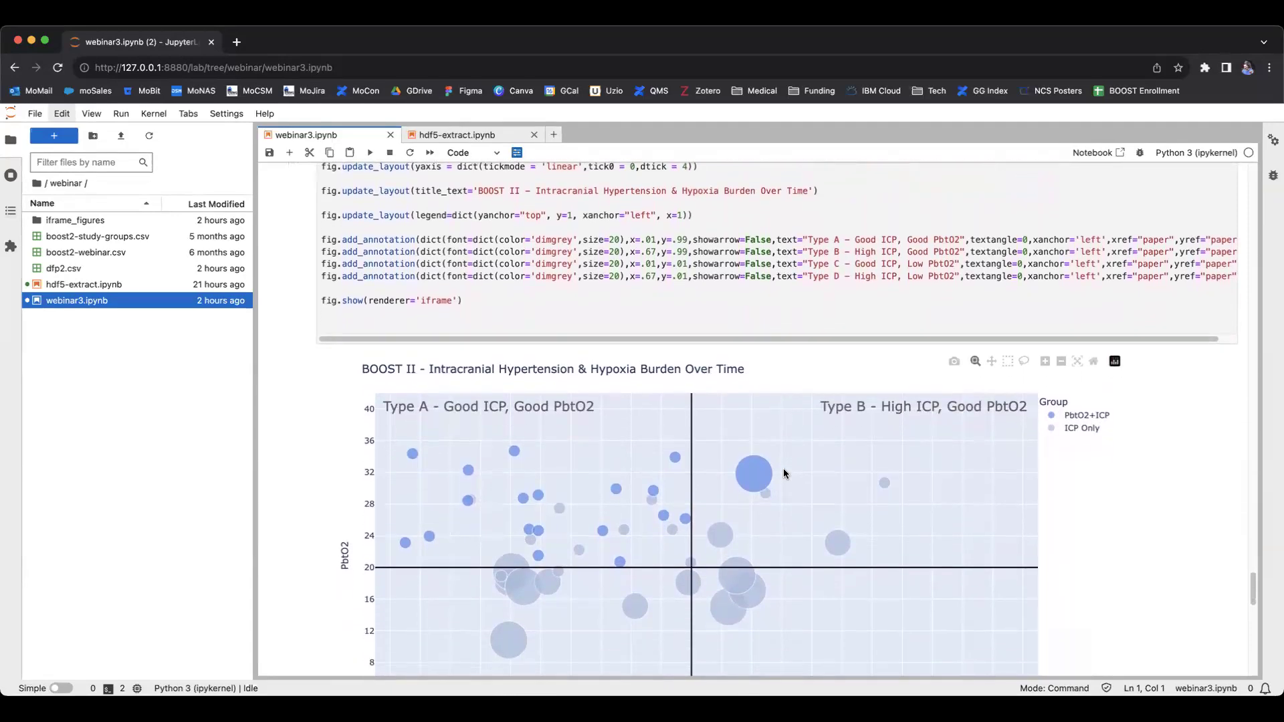
{"action": "scroll", "coordinate": [784, 473], "scroll_direction": "down", "scroll_amount": 3}
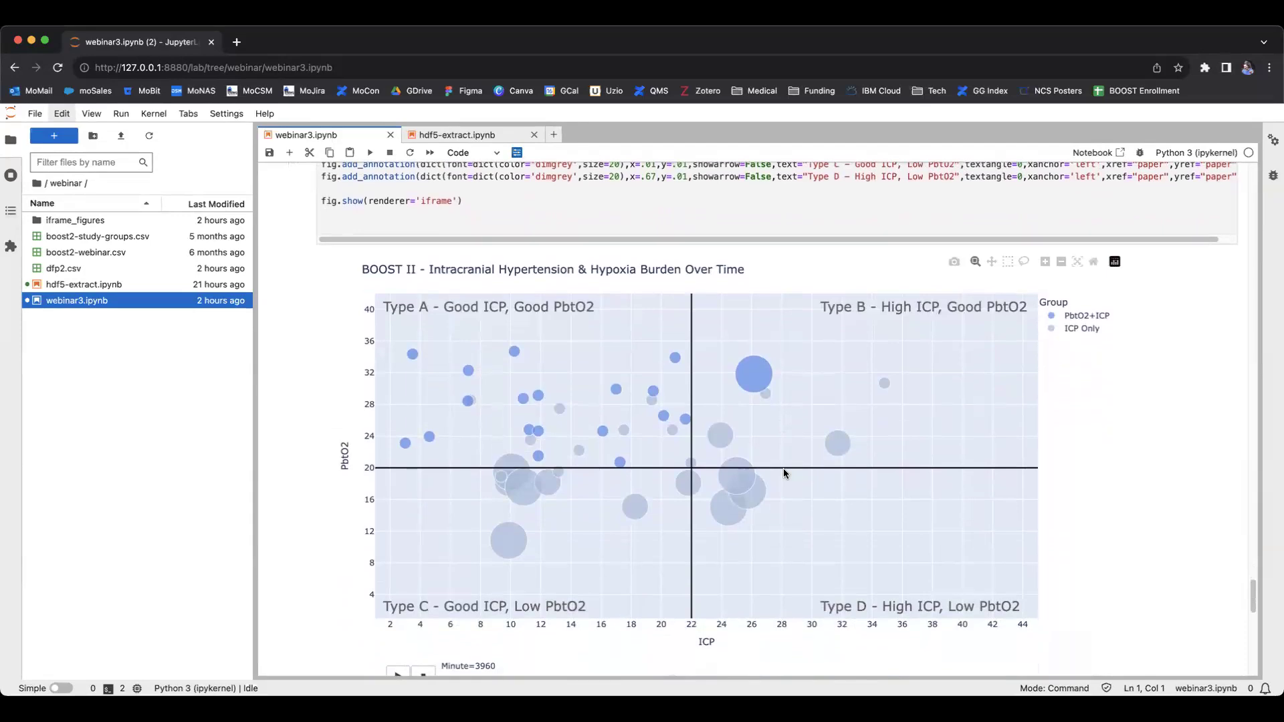
{"action": "scroll", "coordinate": [784, 473], "scroll_direction": "down", "scroll_amount": 1}
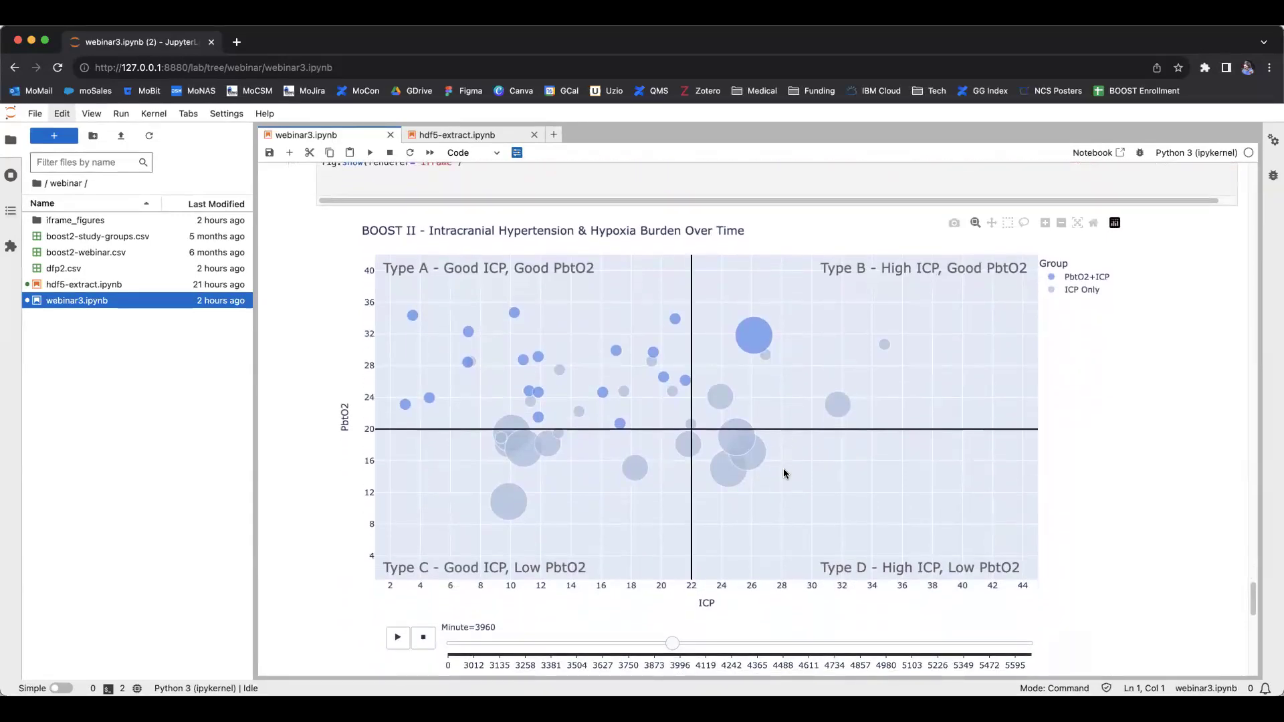
{"action": "scroll", "coordinate": [784, 473], "scroll_direction": "down", "scroll_amount": 3}
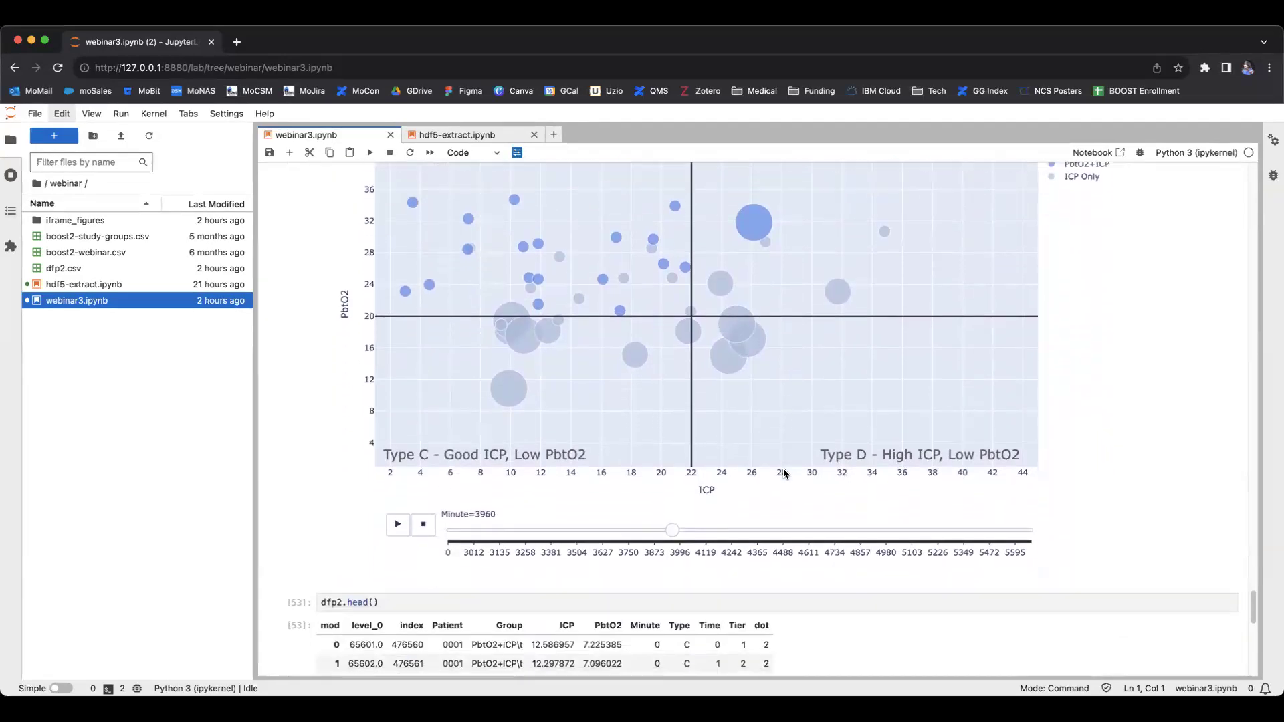
- Review the closing cells with the dfp2 sample rows, the dfp2.csv export and the CSV file listing, and return to the chart
{"action": "scroll", "coordinate": [784, 473], "scroll_direction": "down", "scroll_amount": 3}
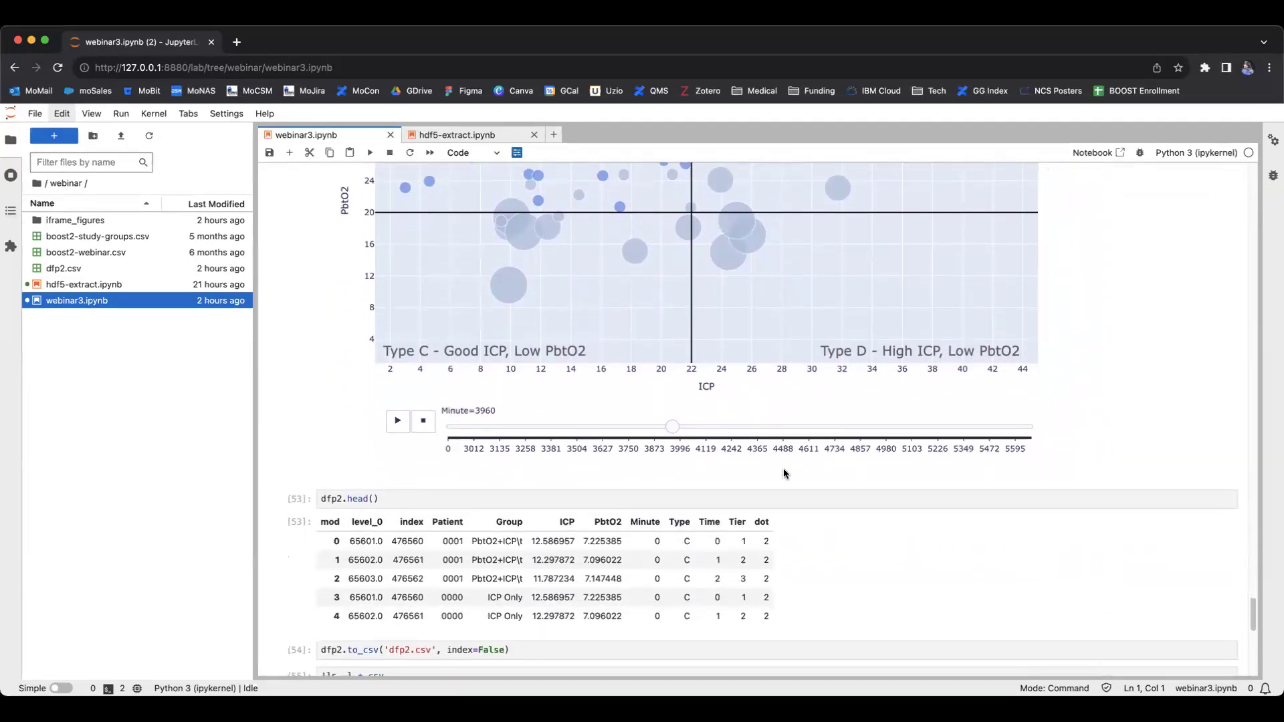
{"action": "scroll", "coordinate": [783, 472], "scroll_direction": "down", "scroll_amount": 4}
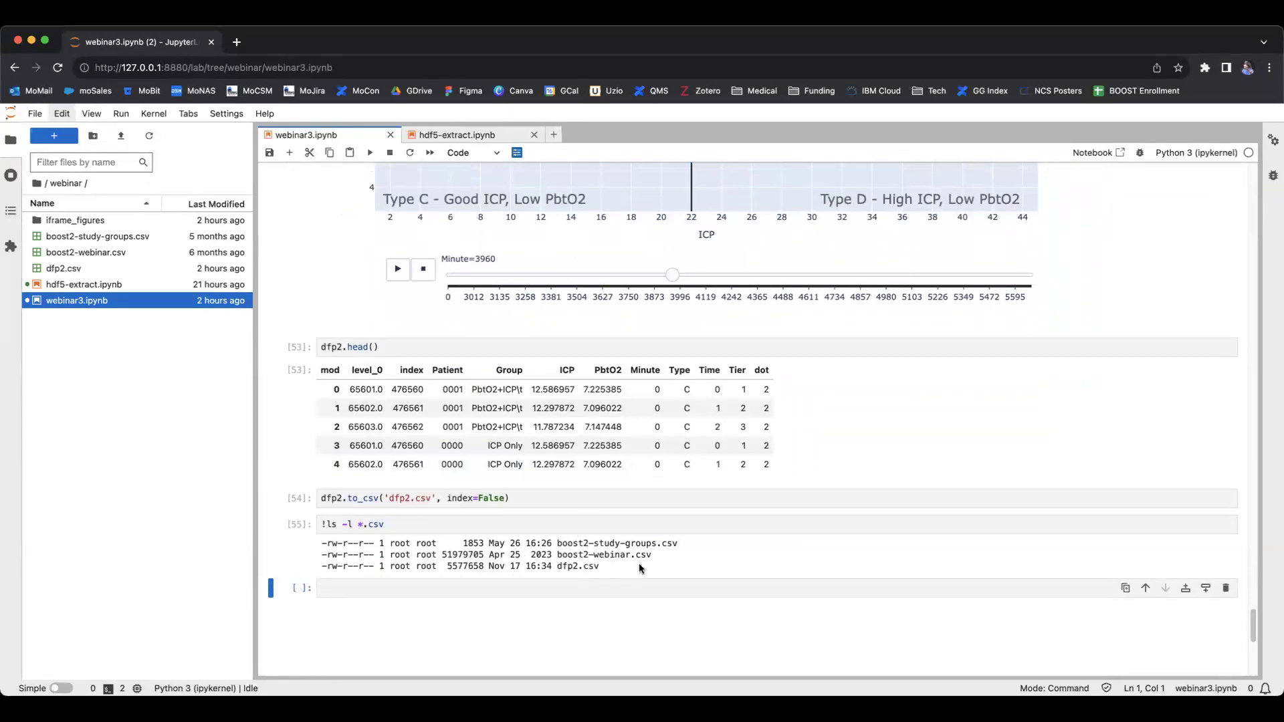
{"action": "scroll", "coordinate": [639, 567], "scroll_direction": "up", "scroll_amount": 10}
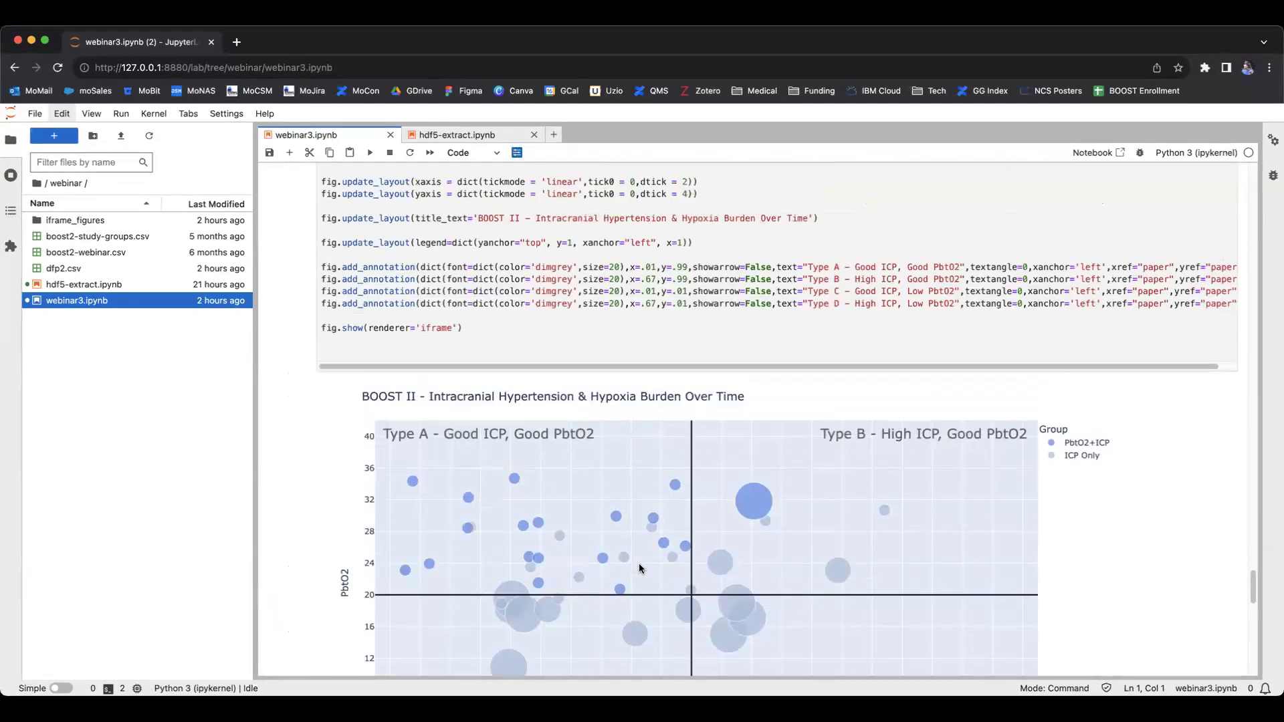